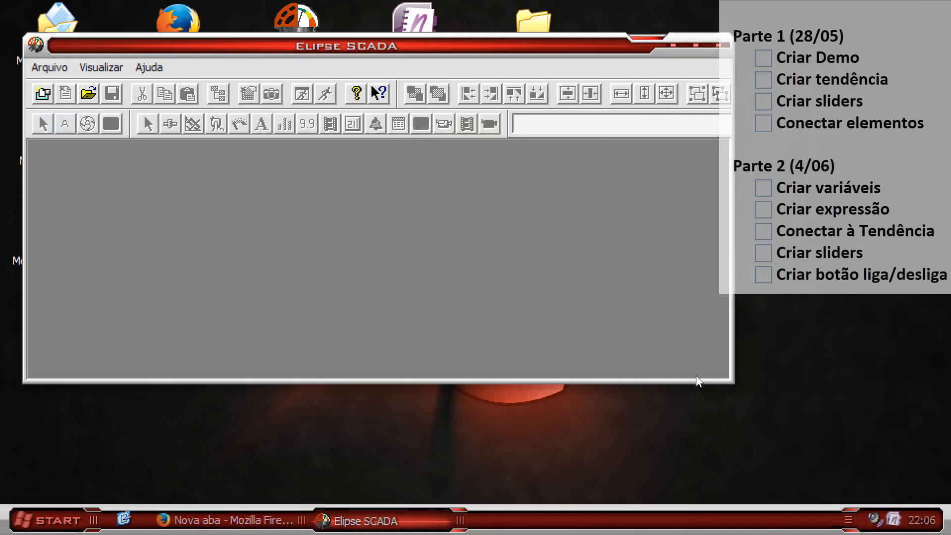
Maximize the program window and create a new application saved as Ex4 in the Exemplo4 folder
{"action": "left_click_drag", "start_coordinate": [731, 382], "coordinate": [907, 482]}
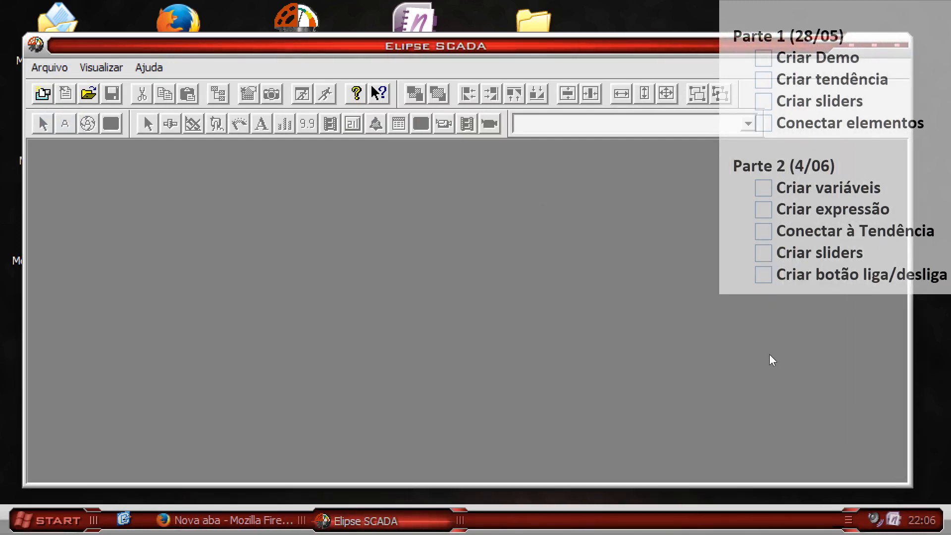
{"action": "left_click", "coordinate": [870, 45]}
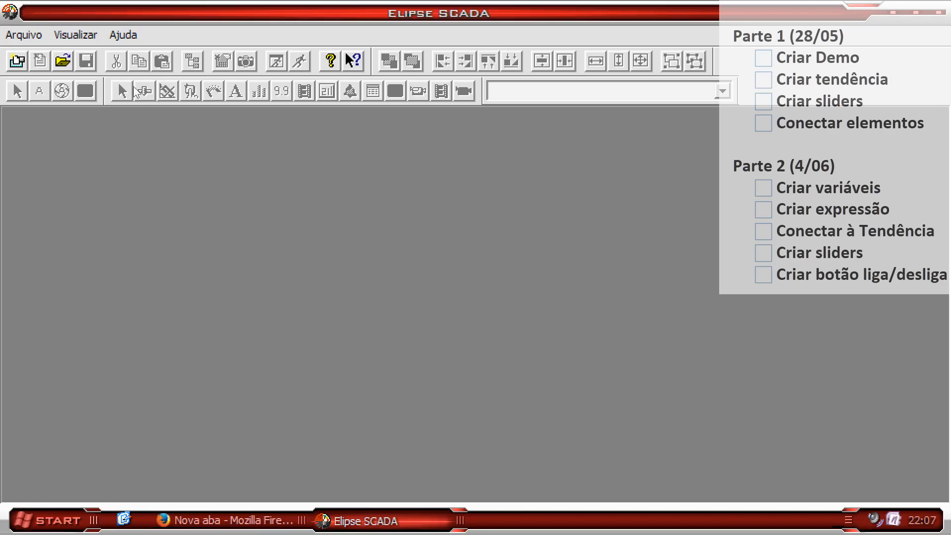
{"action": "left_click", "coordinate": [17, 37]}
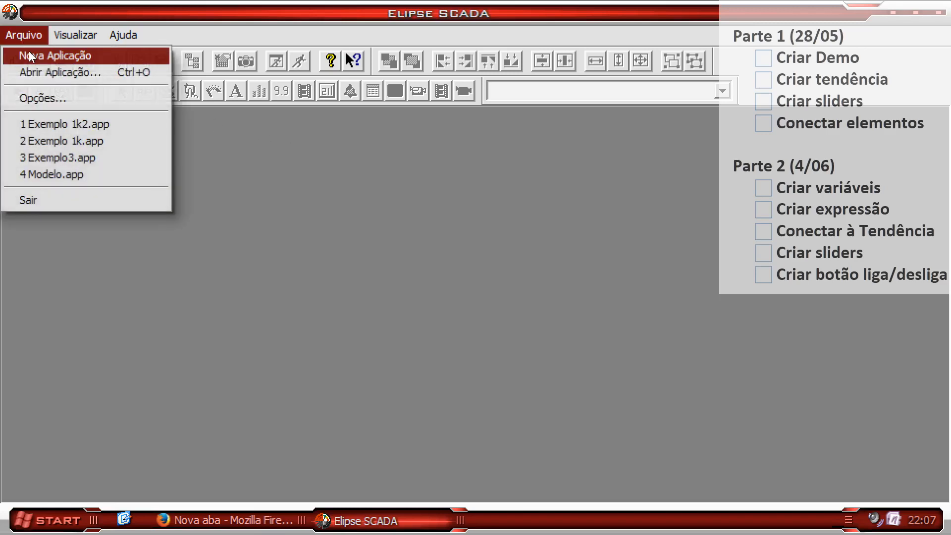
{"action": "left_click", "coordinate": [30, 56]}
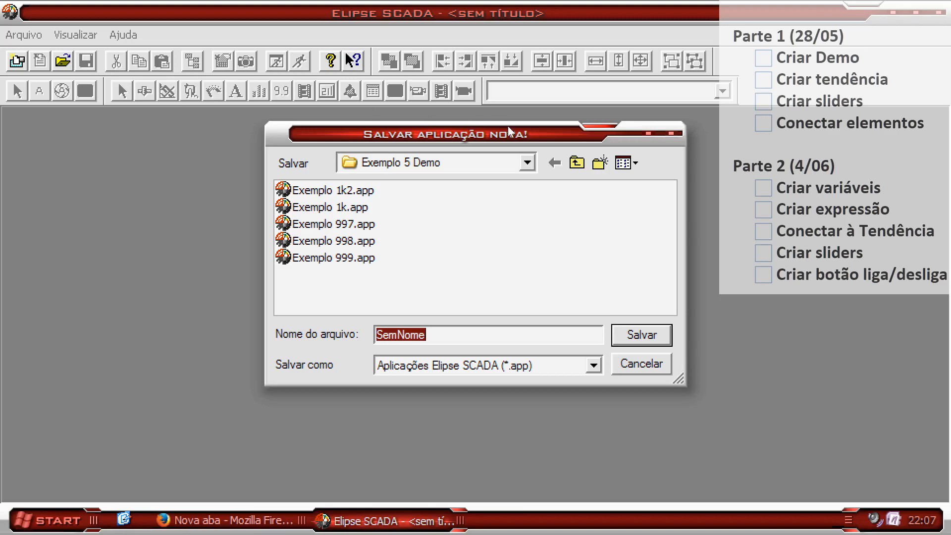
{"action": "left_click", "coordinate": [572, 165]}
{"action": "left_click", "coordinate": [572, 166]}
{"action": "left_click", "coordinate": [573, 165]}
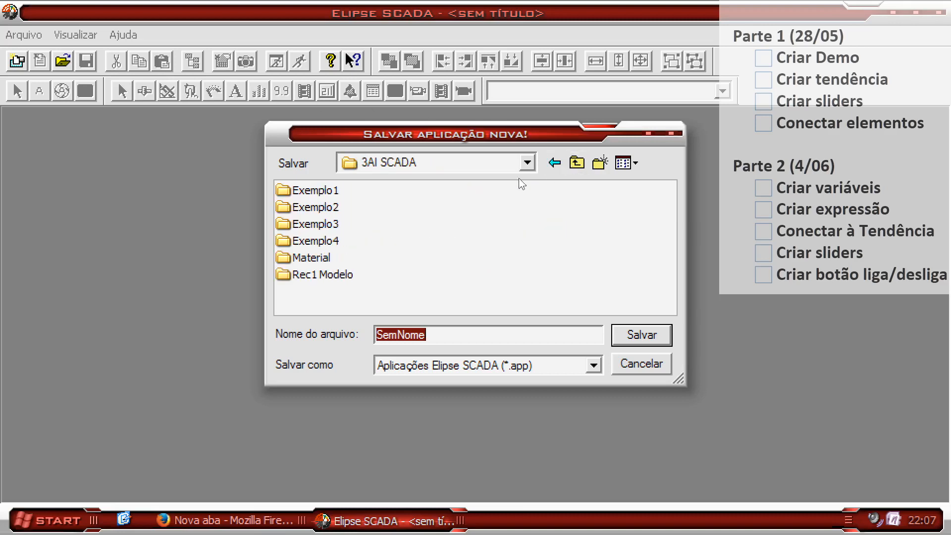
{"action": "double_click", "coordinate": [315, 241]}
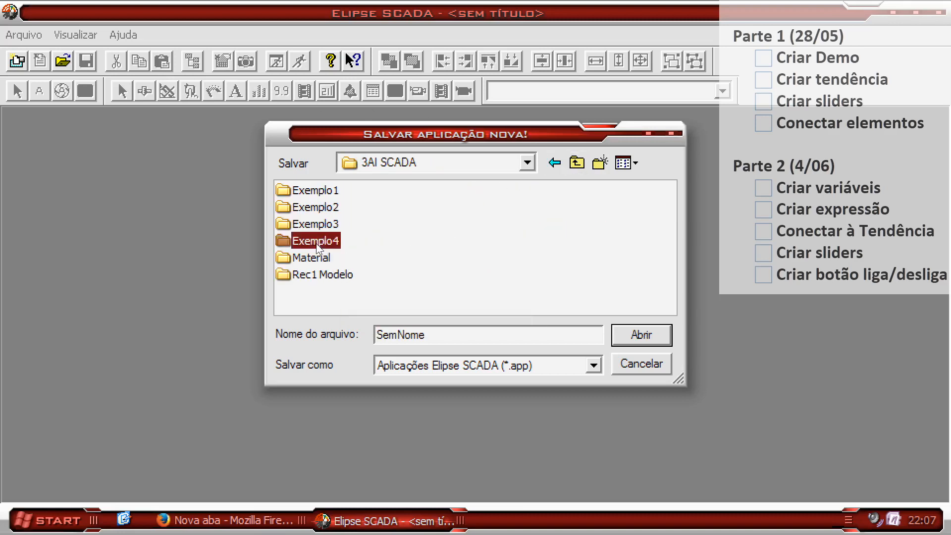
{"action": "double_click", "coordinate": [447, 335]}
{"action": "type", "text": "Ex4"}
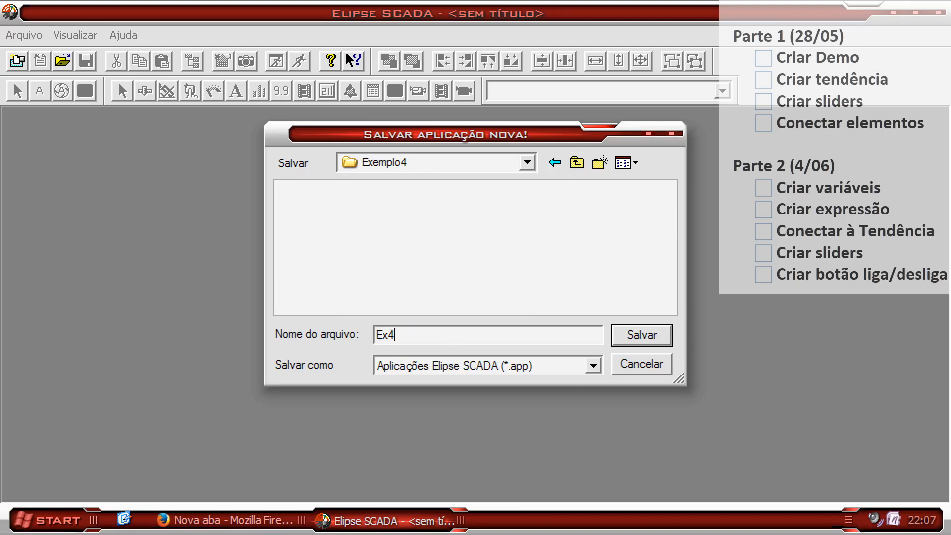
{"action": "key", "text": "Return"}
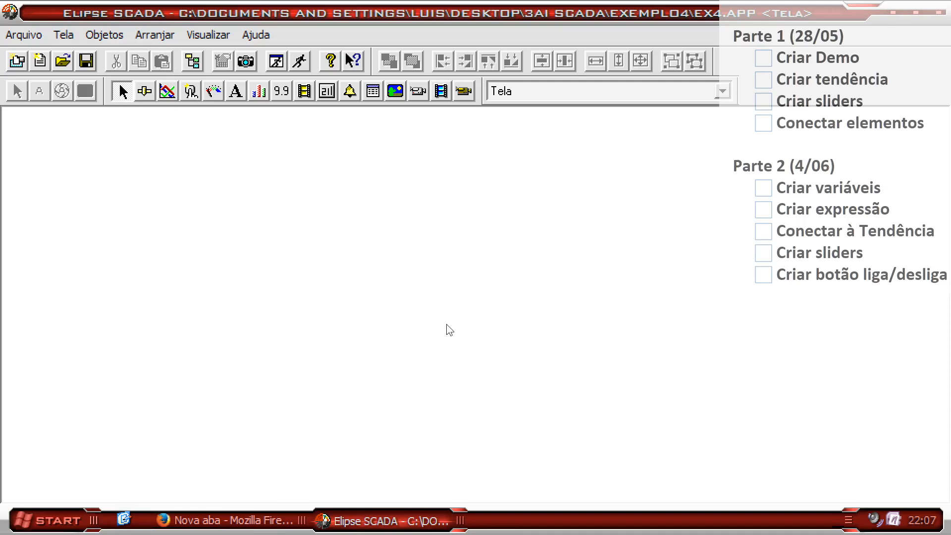
Add a new Tag Demo to the application's Tags group in the Organizer
{"action": "left_click", "coordinate": [192, 61]}
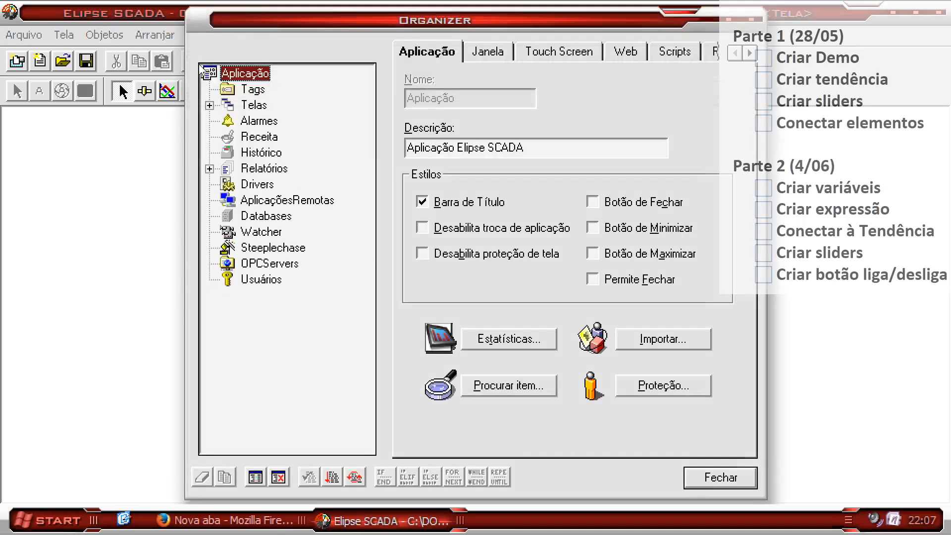
{"action": "left_click", "coordinate": [210, 105]}
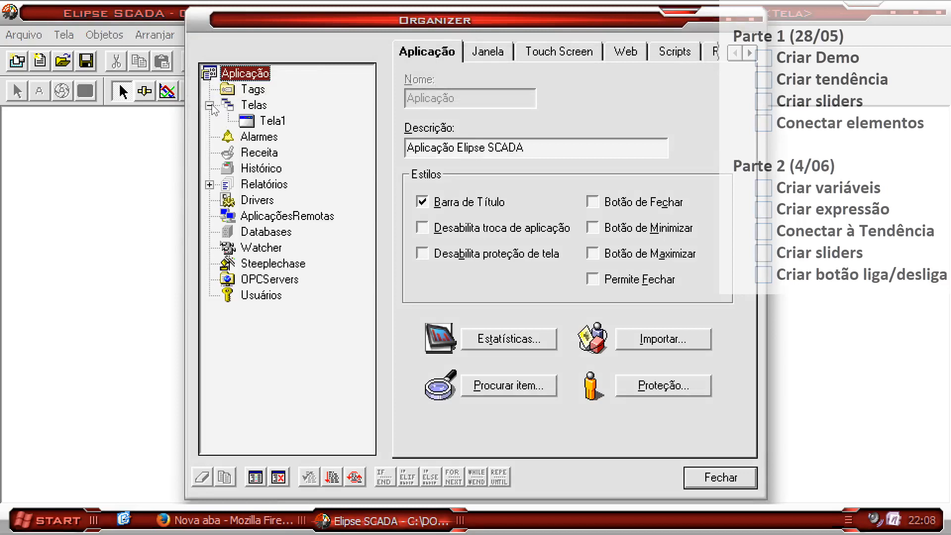
{"action": "left_click", "coordinate": [253, 90]}
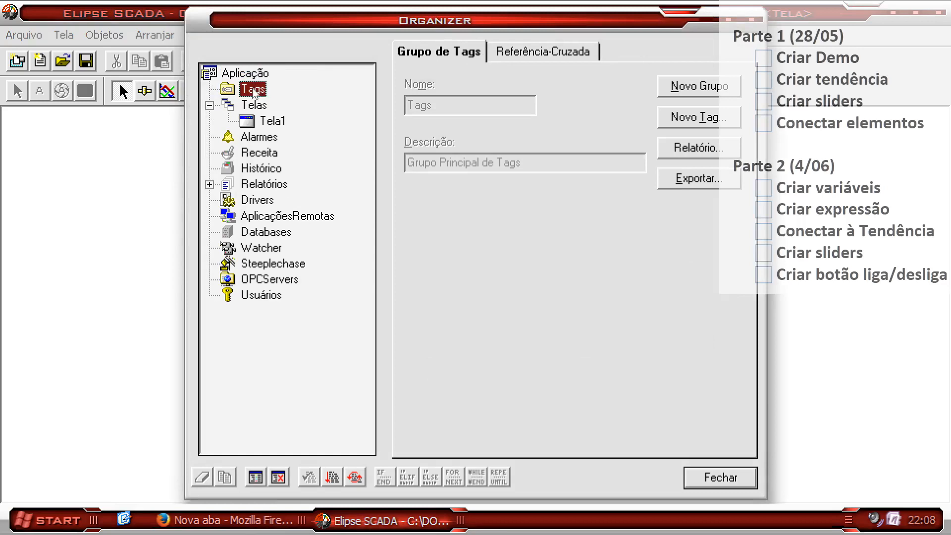
{"action": "left_click", "coordinate": [714, 116]}
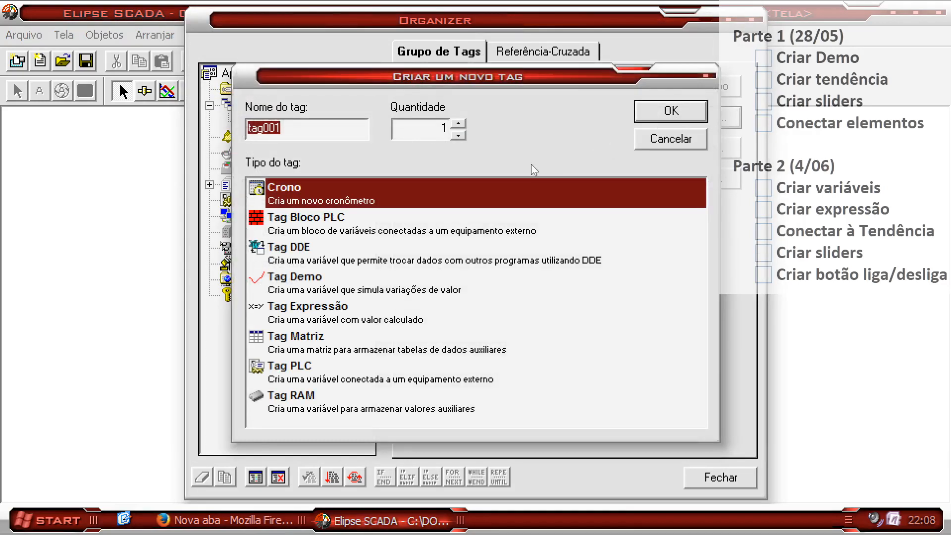
{"action": "left_click", "coordinate": [340, 288]}
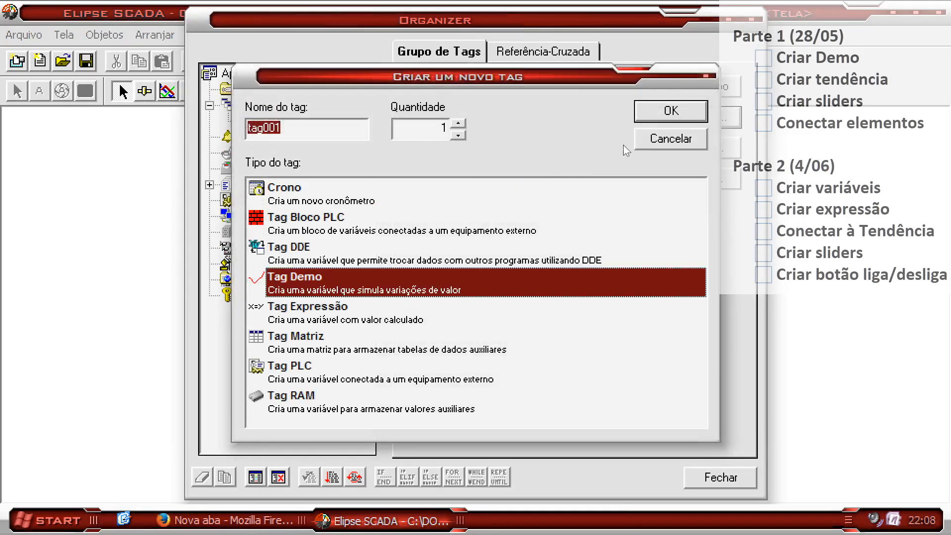
{"action": "left_click", "coordinate": [669, 112]}
{"action": "left_click", "coordinate": [273, 106]}
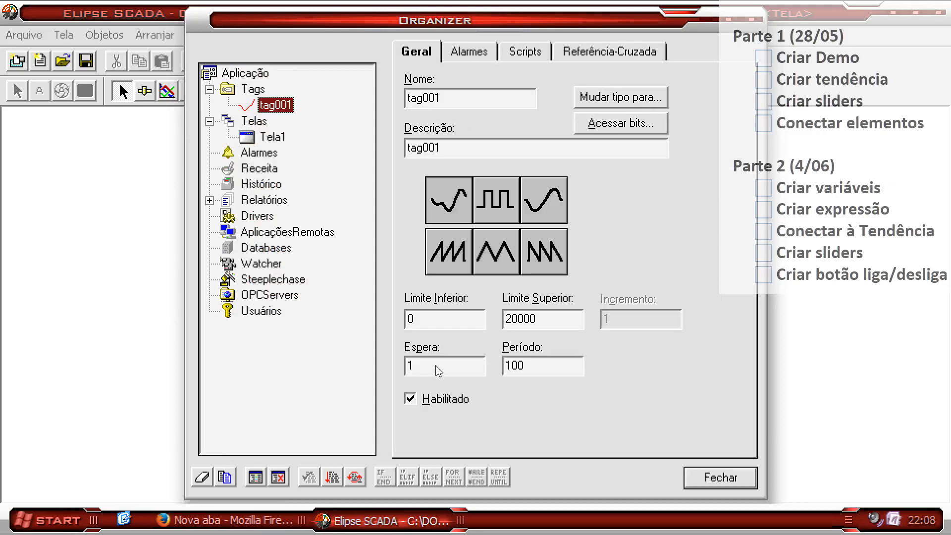
Try the rising sawtooth, triangle, falling sawtooth, random, square and sine waveforms on the demo tag
{"action": "left_click", "coordinate": [430, 317]}
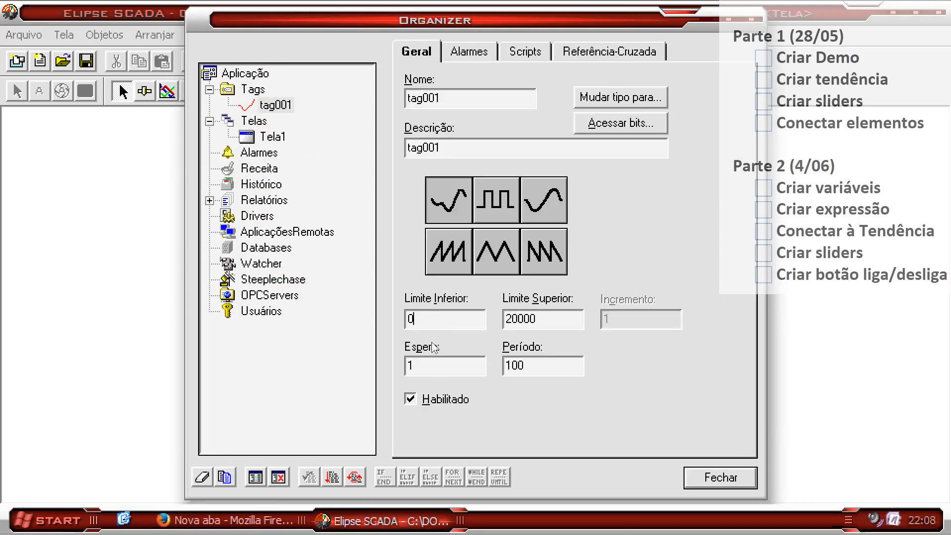
{"action": "left_click", "coordinate": [533, 318]}
{"action": "left_click", "coordinate": [452, 259]}
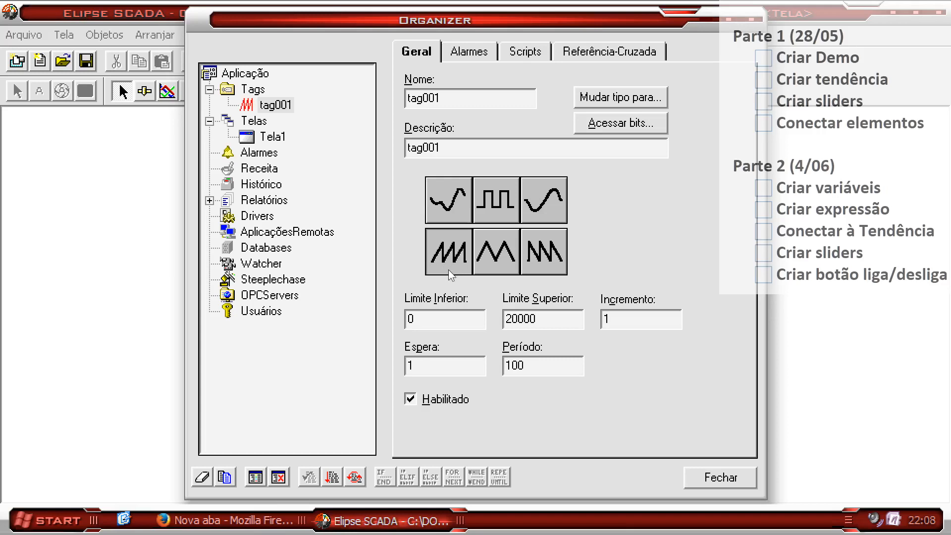
{"action": "left_click", "coordinate": [497, 269]}
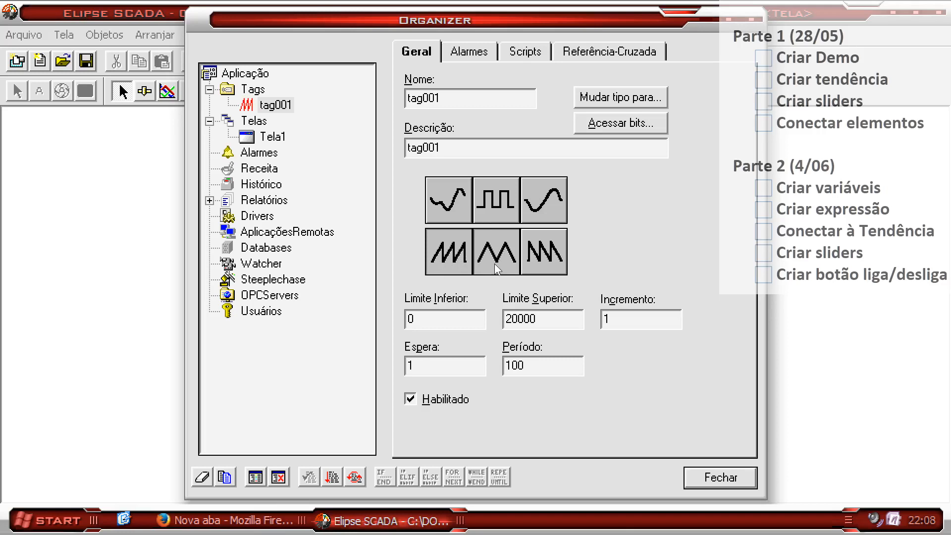
{"action": "left_click", "coordinate": [545, 266]}
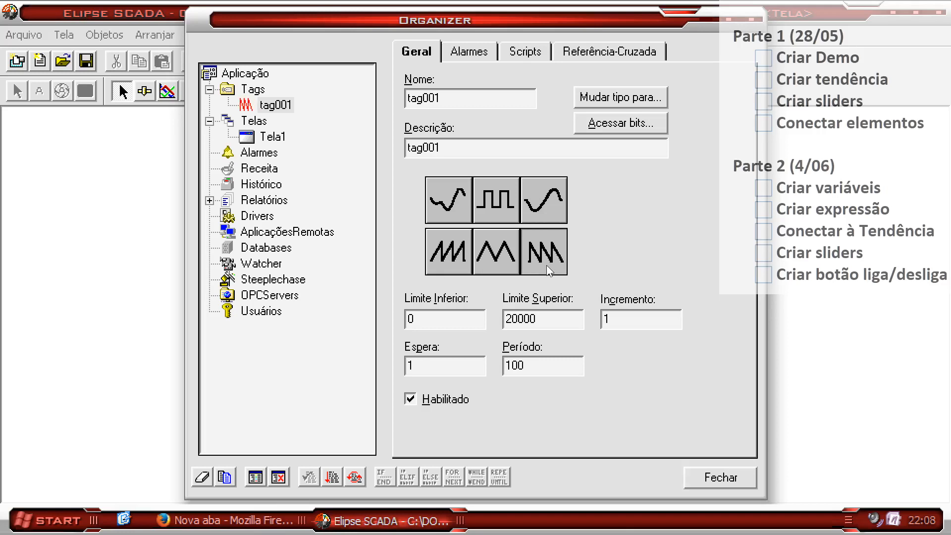
{"action": "left_click", "coordinate": [449, 212]}
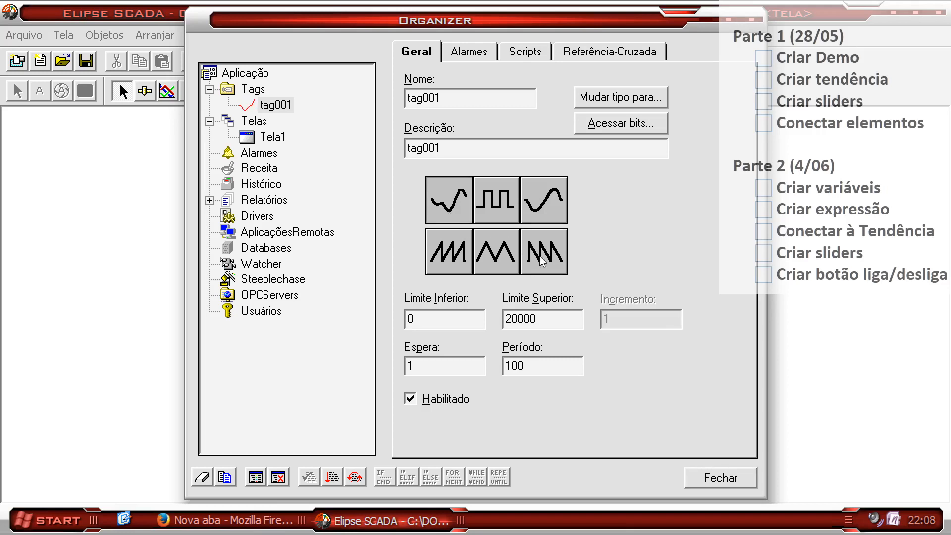
{"action": "left_click", "coordinate": [494, 205]}
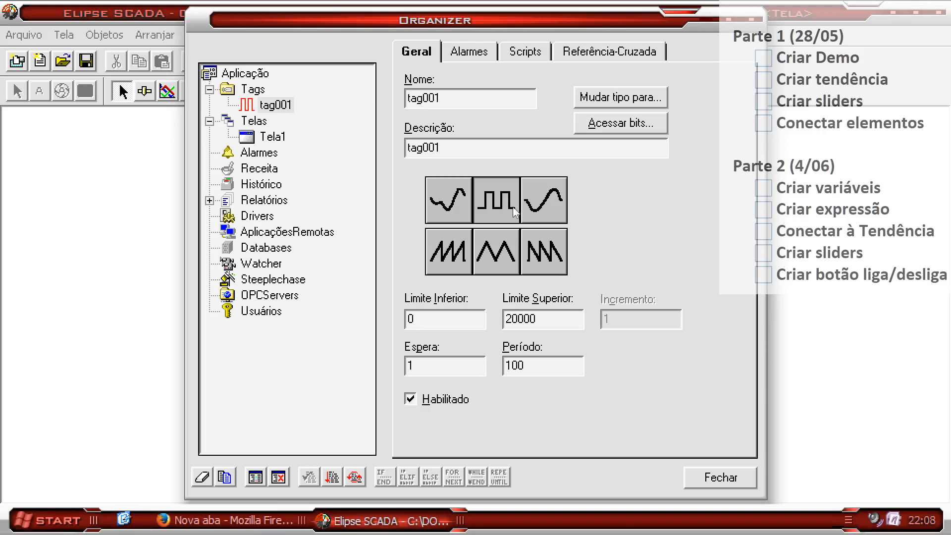
{"action": "left_click", "coordinate": [541, 208]}
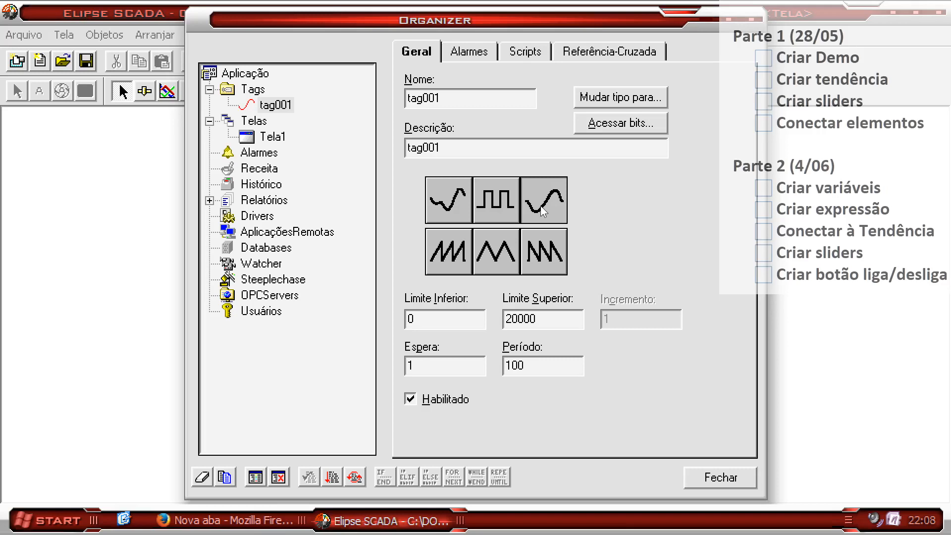
Set the demo tag to the rising sawtooth waveform and rename it Tagdodemo
{"action": "left_click", "coordinate": [456, 265]}
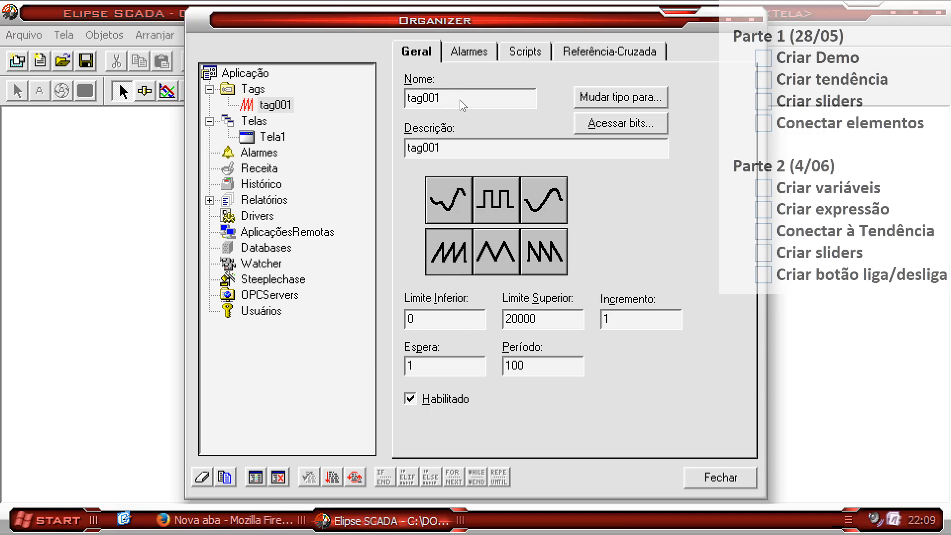
{"action": "left_click_drag", "start_coordinate": [459, 102], "coordinate": [275, 101]}
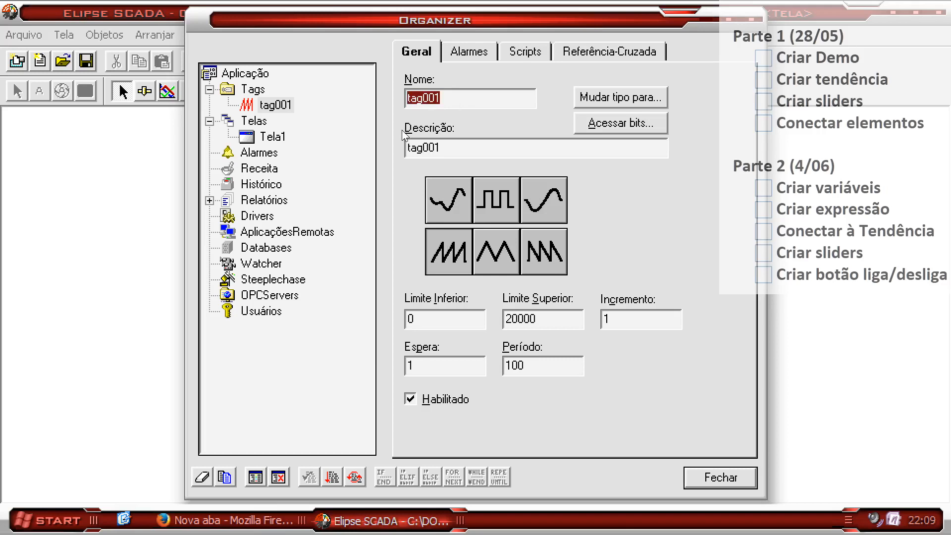
{"action": "type", "text": "tag"}
{"action": "key", "text": "BackSpace"}
{"action": "key", "text": "BackSpace"}
{"action": "key", "text": "BackSpace"}
{"action": "type", "text": "Ta"}
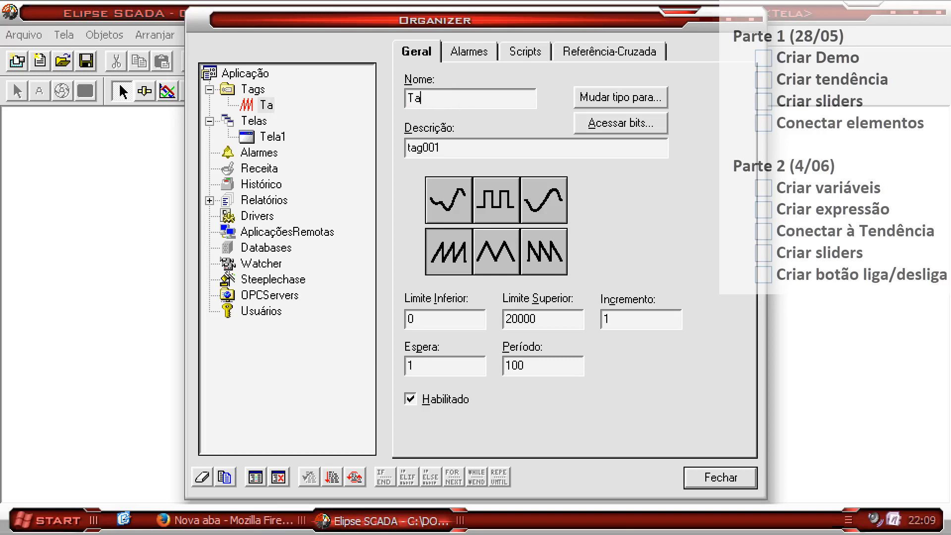
{"action": "type", "text": "gdodem"}
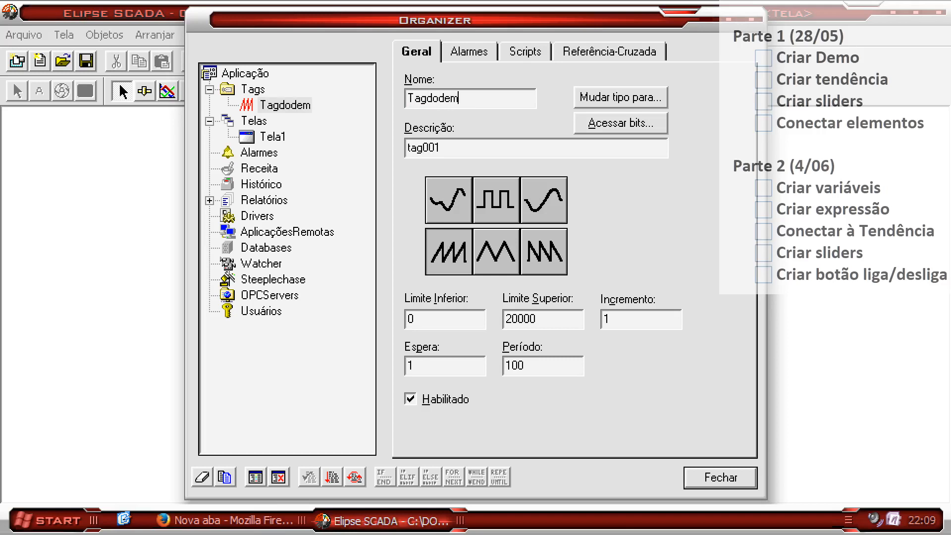
{"action": "type", "text": "o"}
Set Tagdodemo's upper limit to 100, wait to 2 and period to 1, and close the Organizer
{"action": "left_click_drag", "start_coordinate": [563, 326], "coordinate": [450, 325]}
{"action": "type", "text": "100"}
{"action": "left_click_drag", "start_coordinate": [420, 365], "coordinate": [378, 361]}
{"action": "type", "text": "2"}
{"action": "key", "text": "Tab"}
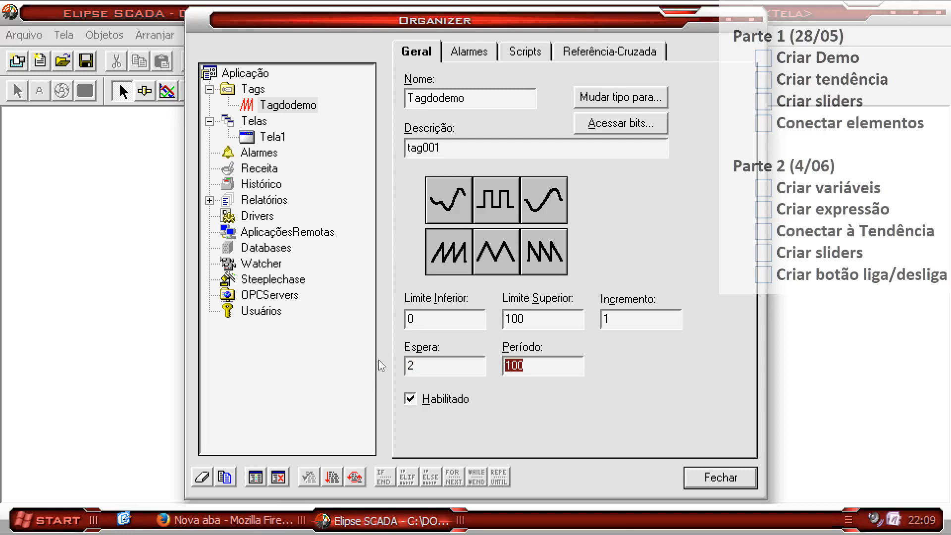
{"action": "type", "text": "1"}
{"action": "left_click", "coordinate": [706, 476]}
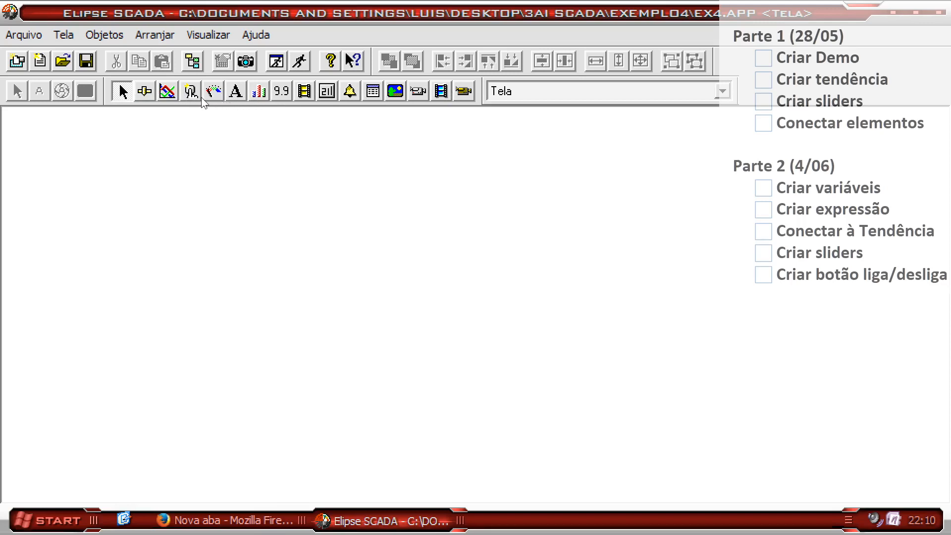
Draw a trend object about 441 wide and 291 high in the upper-left area of Tela1
{"action": "left_click", "coordinate": [168, 93]}
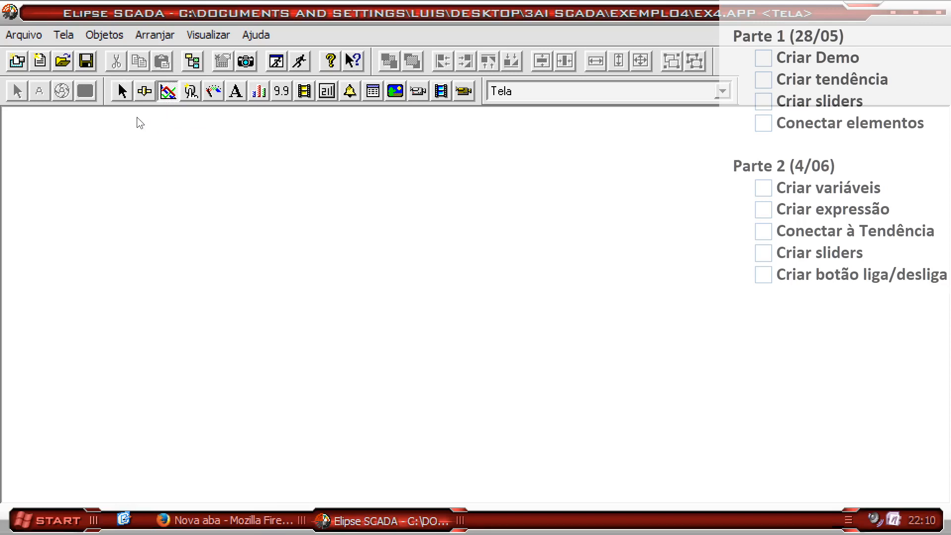
{"action": "left_click_drag", "start_coordinate": [40, 129], "coordinate": [476, 417]}
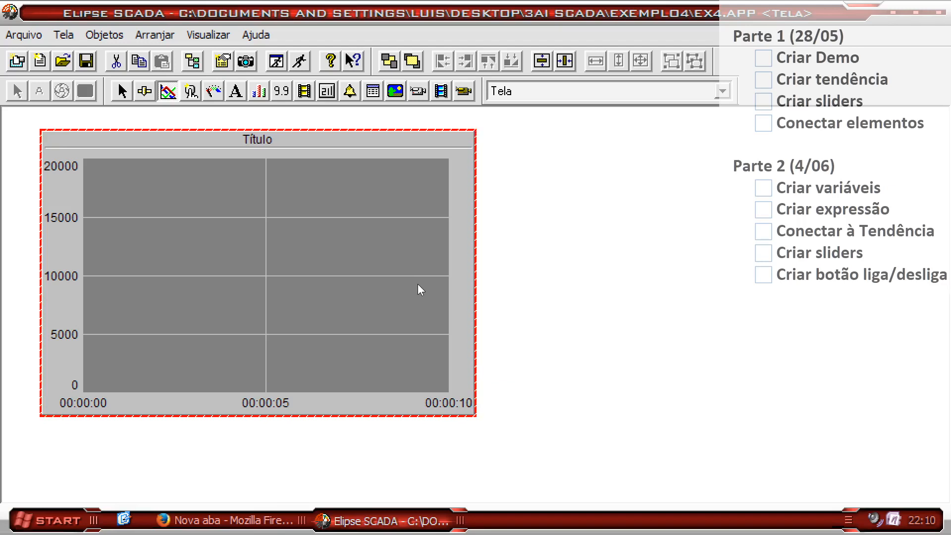
Position the trend object at X 4 and Y 4 in its size and position properties
{"action": "double_click", "coordinate": [267, 151]}
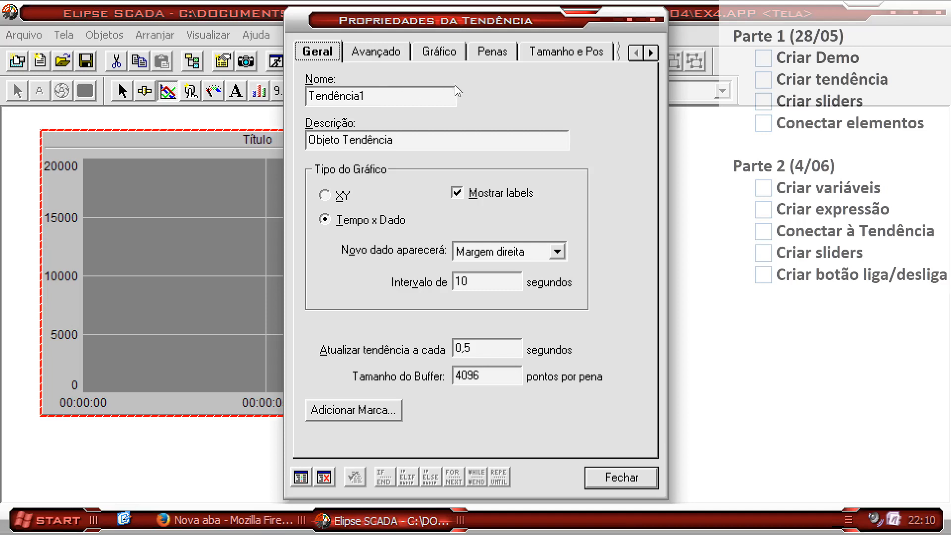
{"action": "left_click", "coordinate": [439, 53]}
{"action": "left_click", "coordinate": [495, 53]}
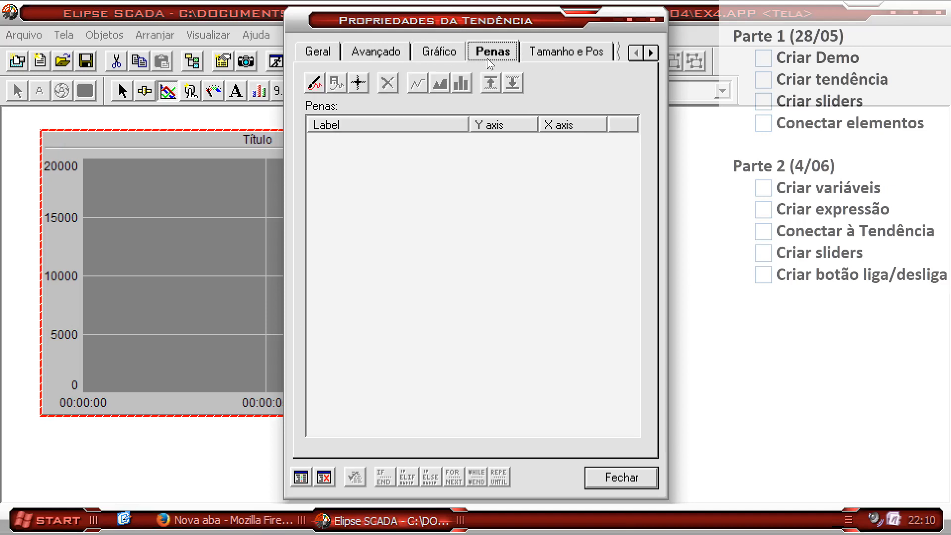
{"action": "left_click", "coordinate": [549, 53]}
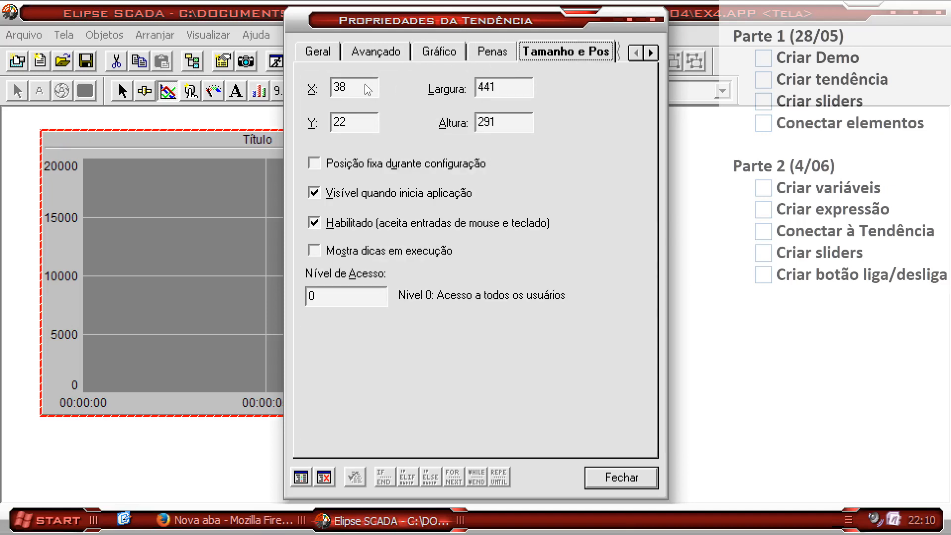
{"action": "key", "text": "Tab"}
{"action": "type", "text": "4"}
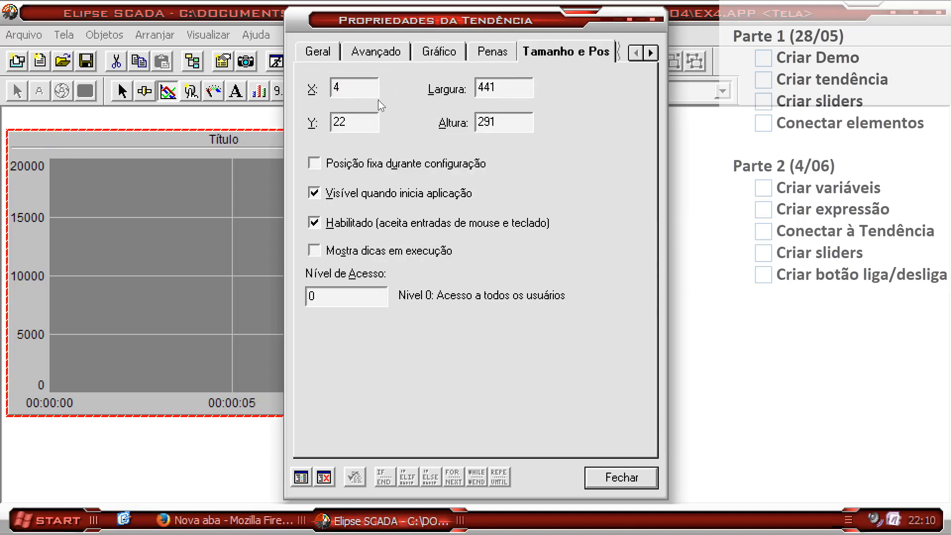
{"action": "key", "text": "Tab"}
{"action": "key", "text": "Tab"}
{"action": "key", "text": "shift+Tab"}
{"action": "type", "text": "4"}
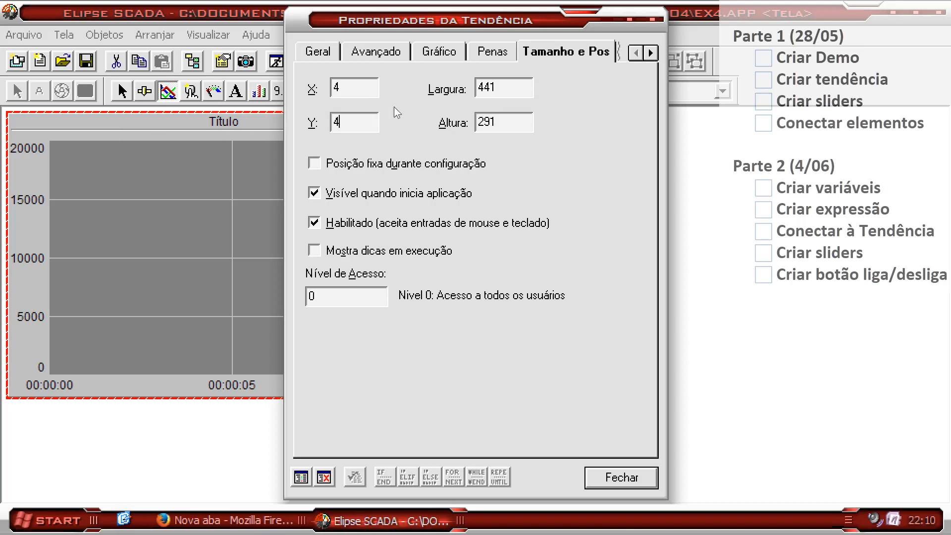
Set the trend object's width to 400 and height to 376, close its properties and deselect it
{"action": "double_click", "coordinate": [522, 88]}
{"action": "type", "text": "400"}
{"action": "key", "text": "Tab"}
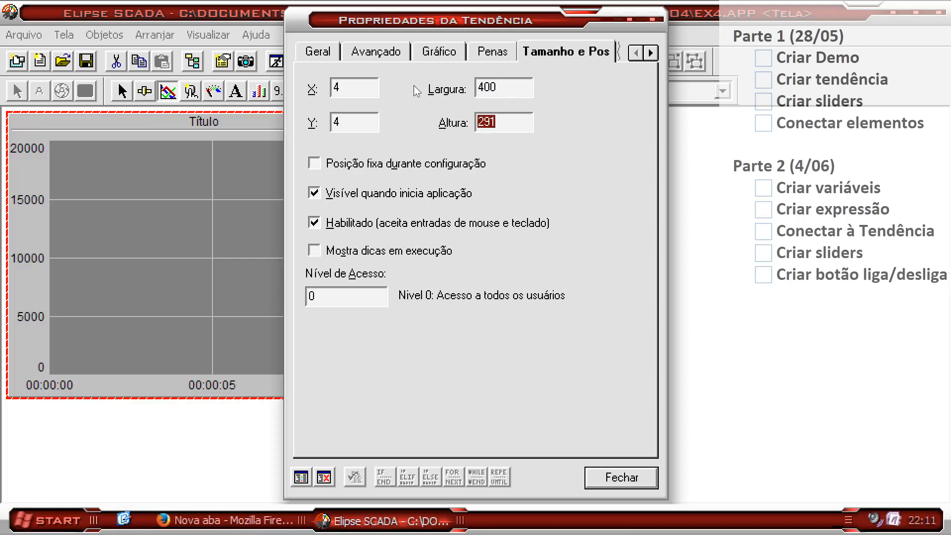
{"action": "type", "text": "376"}
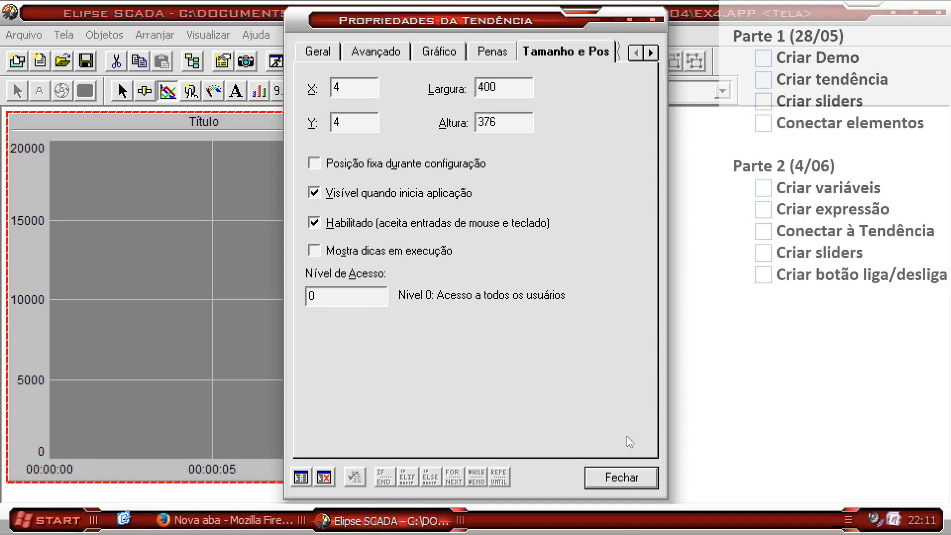
{"action": "left_click", "coordinate": [634, 480]}
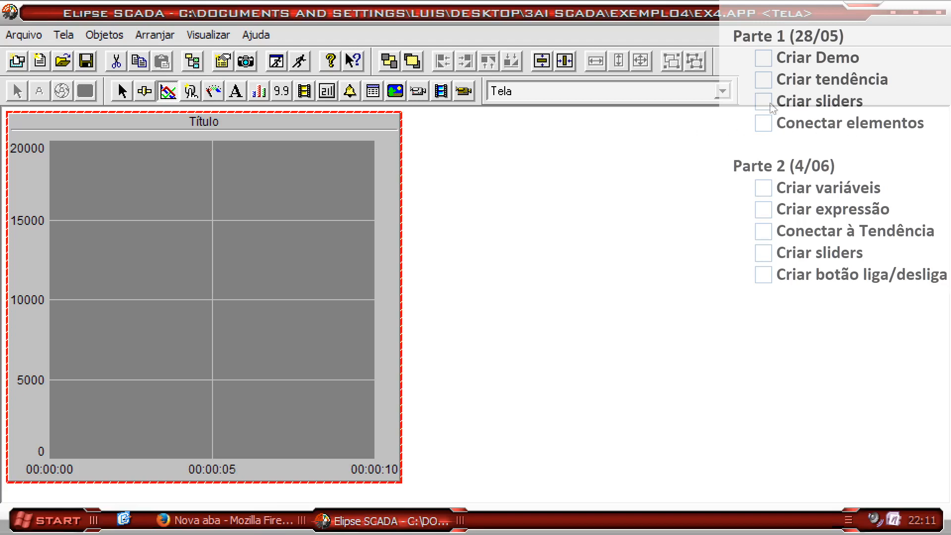
{"action": "left_click", "coordinate": [765, 58]}
{"action": "left_click", "coordinate": [763, 81]}
{"action": "left_click", "coordinate": [506, 150]}
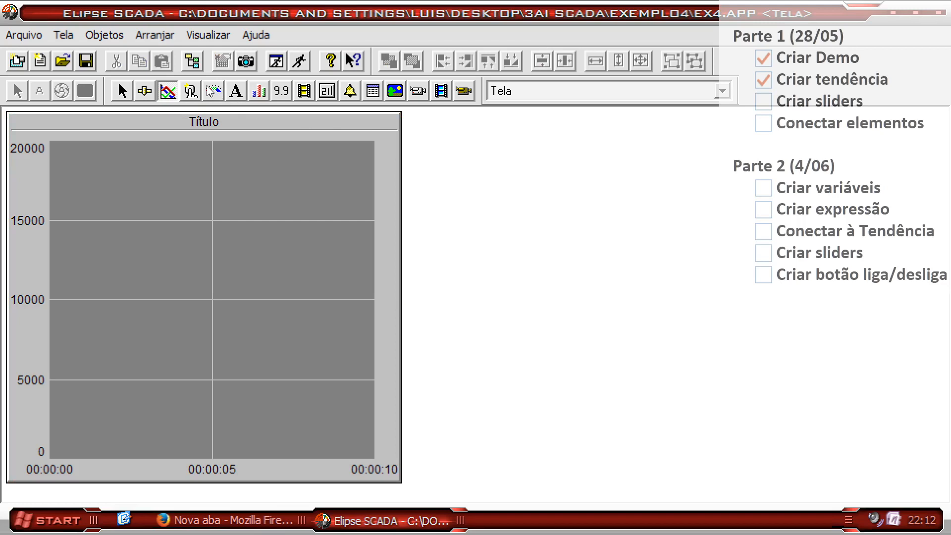
Review Tagdodemo's lower and upper limits, increment, wait and period in the Organizer, closing it when done
{"action": "left_click", "coordinate": [192, 61]}
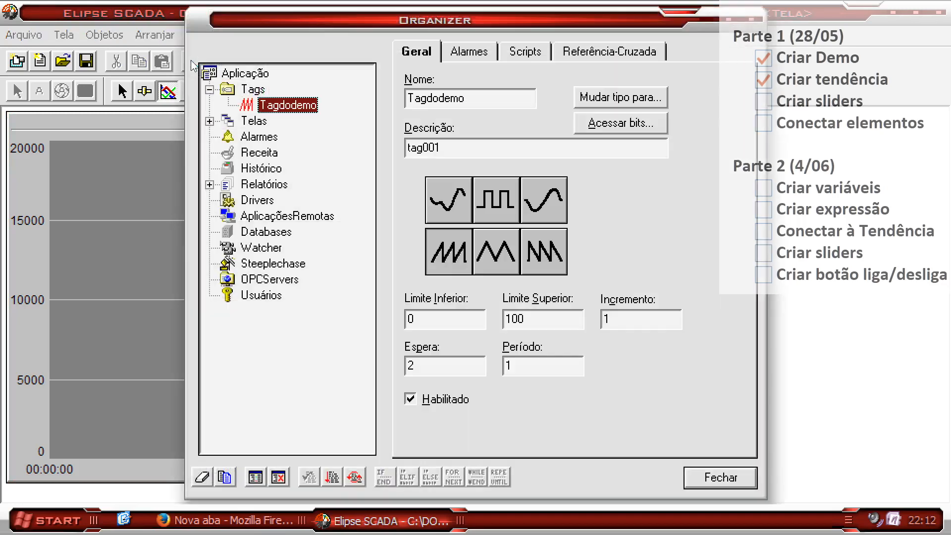
{"action": "left_click", "coordinate": [243, 74]}
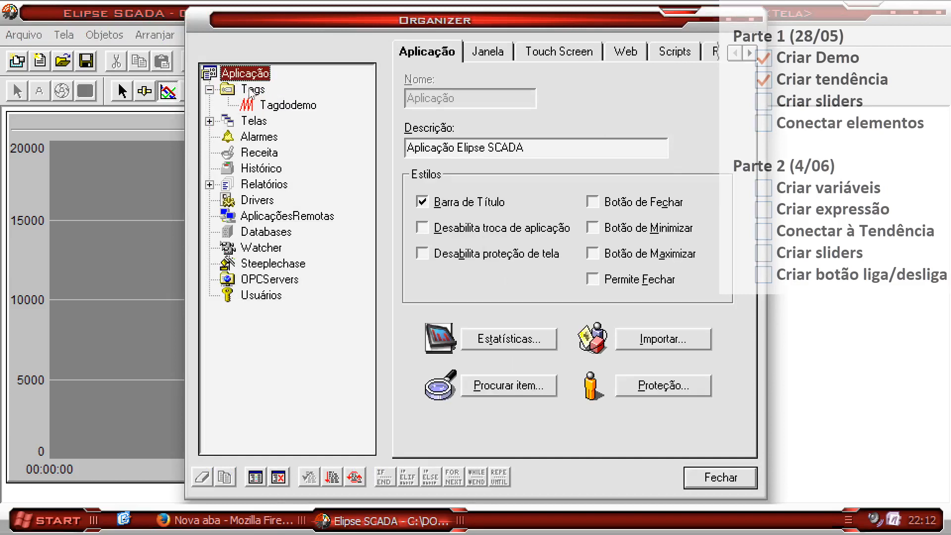
{"action": "left_click", "coordinate": [251, 89]}
{"action": "left_click", "coordinate": [302, 105]}
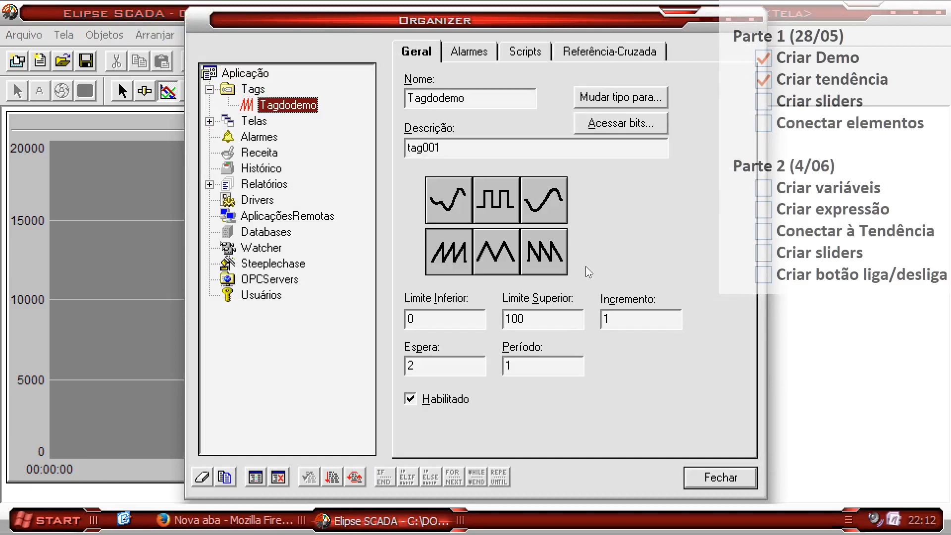
{"action": "left_click", "coordinate": [448, 323]}
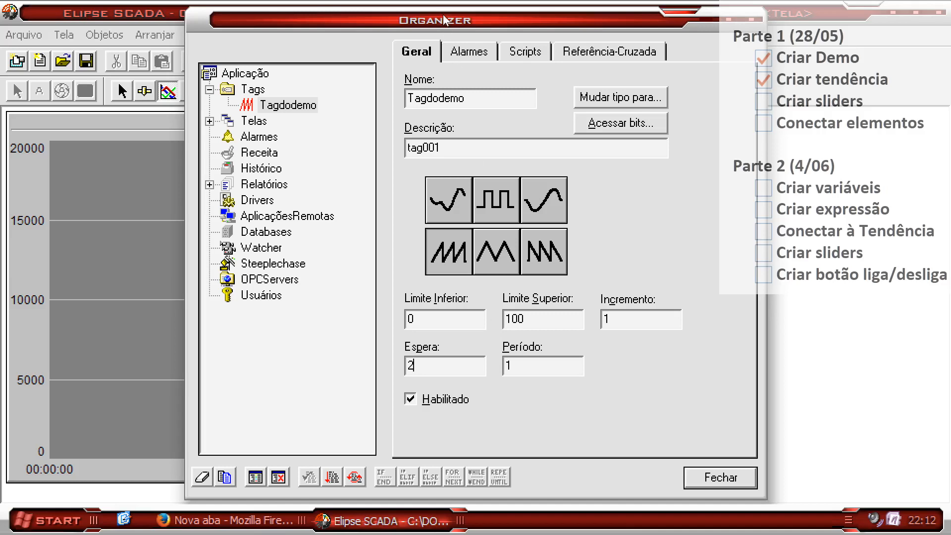
{"action": "left_click_drag", "start_coordinate": [443, 17], "coordinate": [480, 20]}
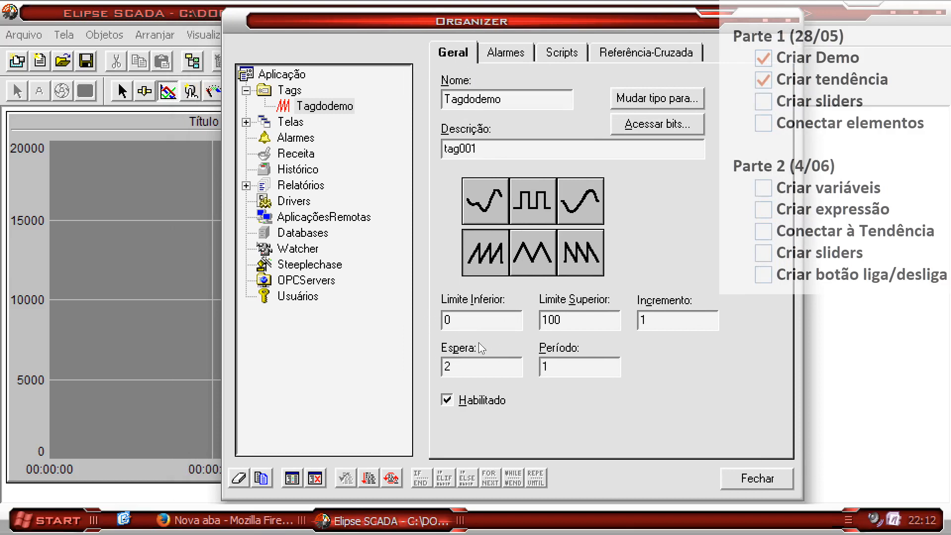
{"action": "left_click", "coordinate": [482, 319]}
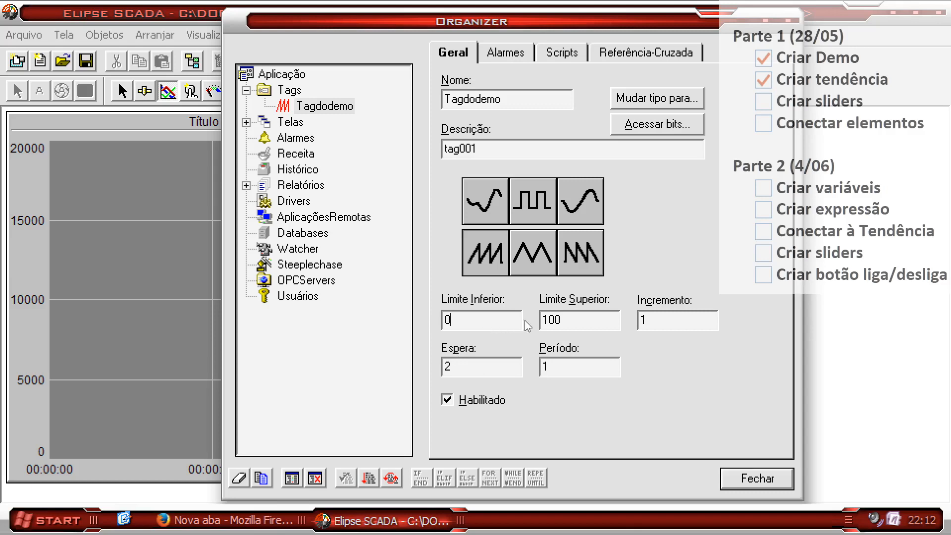
{"action": "left_click", "coordinate": [574, 321]}
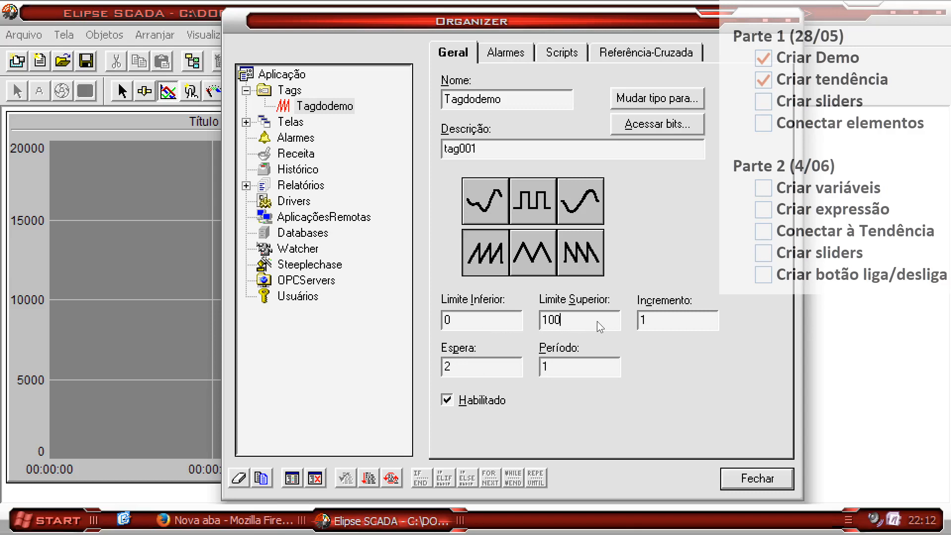
{"action": "left_click", "coordinate": [664, 321]}
{"action": "left_click", "coordinate": [485, 365]}
{"action": "left_click", "coordinate": [575, 366]}
{"action": "left_click", "coordinate": [486, 319]}
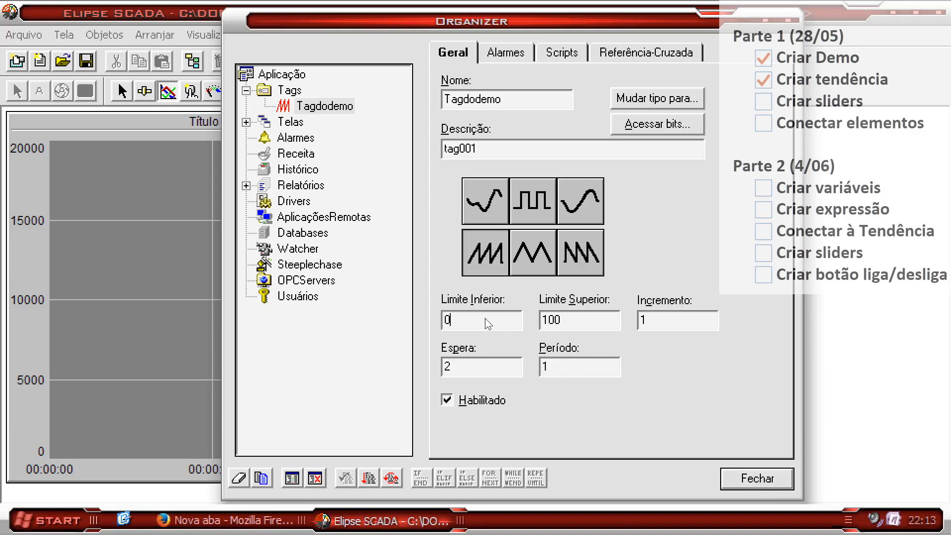
{"action": "left_click", "coordinate": [491, 370]}
{"action": "left_click", "coordinate": [561, 370]}
{"action": "left_click", "coordinate": [594, 366]}
{"action": "left_click", "coordinate": [510, 370]}
{"action": "left_click", "coordinate": [489, 320]}
{"action": "left_click", "coordinate": [590, 318]}
{"action": "left_click", "coordinate": [656, 326]}
{"action": "left_click", "coordinate": [775, 480]}
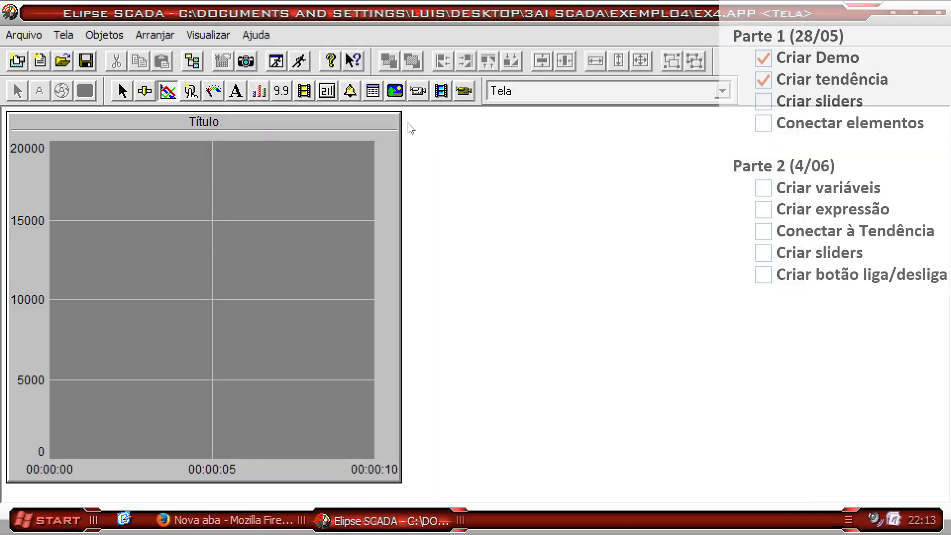
Draw a horizontal slider about 340 wide and 68 high beside the trend chart and open its size and position properties
{"action": "left_click", "coordinate": [144, 91]}
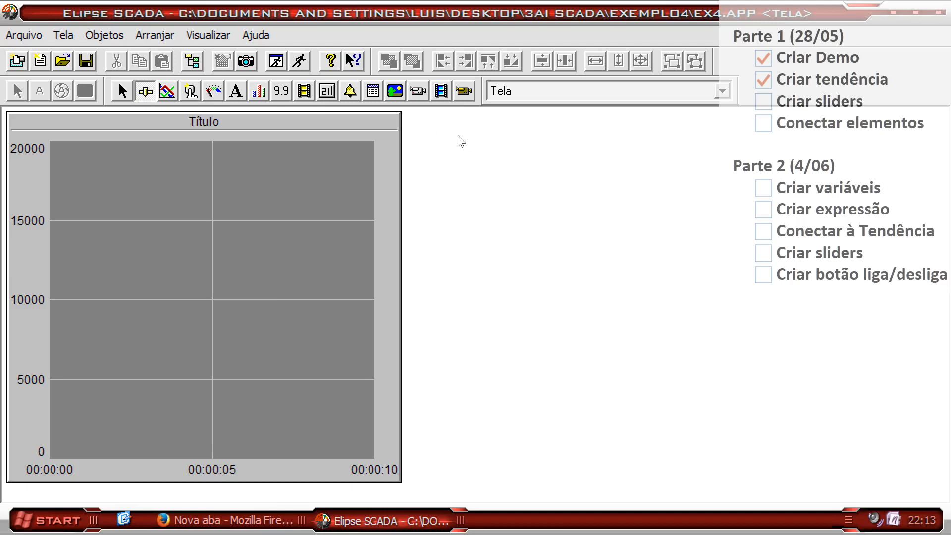
{"action": "left_click_drag", "start_coordinate": [423, 121], "coordinate": [758, 186]}
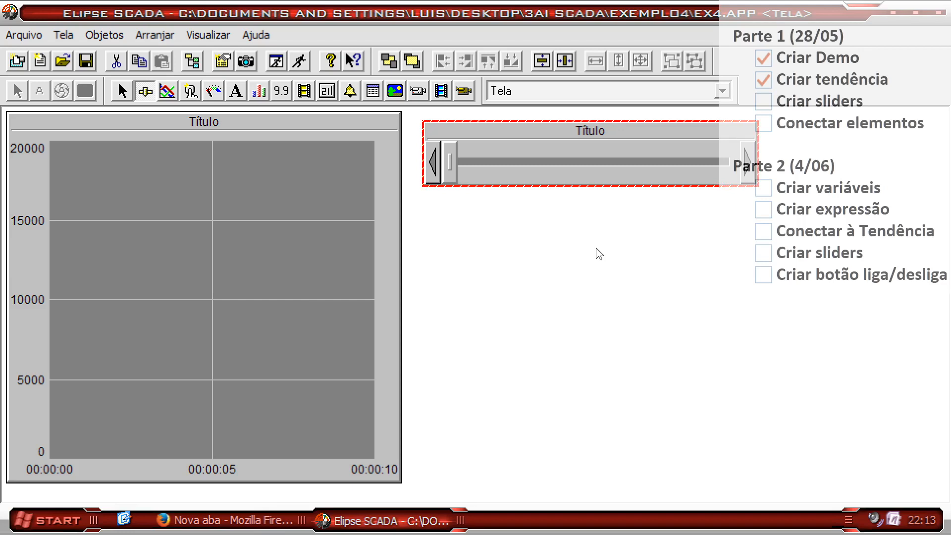
{"action": "double_click", "coordinate": [547, 150]}
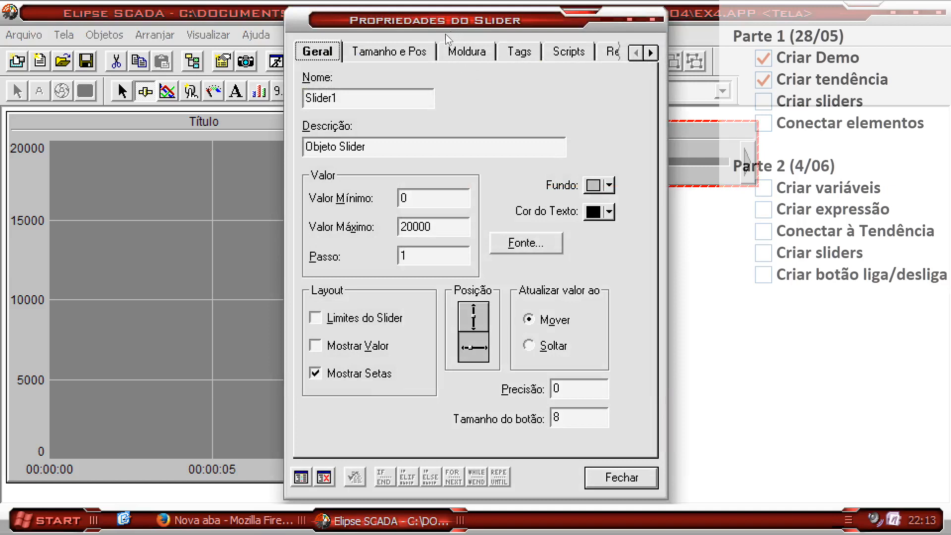
{"action": "left_click", "coordinate": [410, 52]}
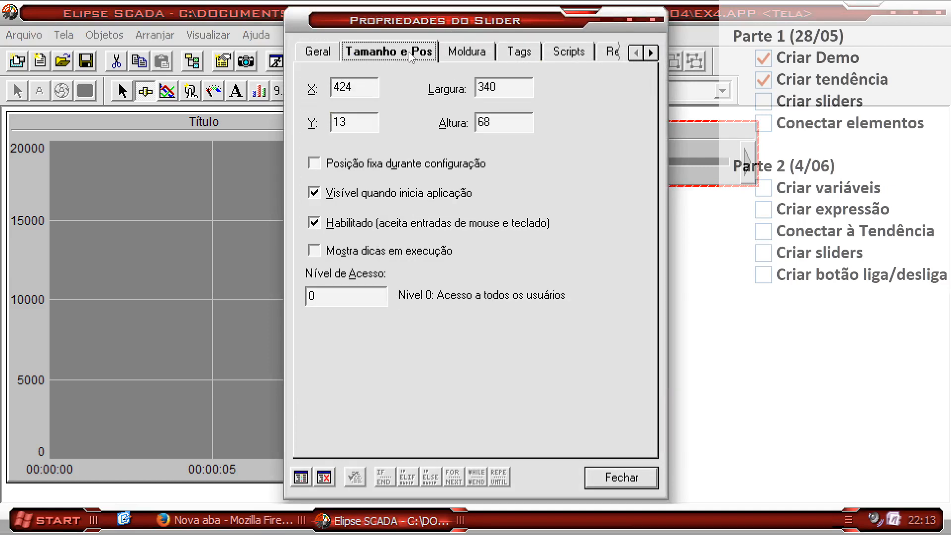
Enable the slider's fixed position during configuration and place it at X 408 and Y 4
{"action": "left_click", "coordinate": [345, 169]}
{"action": "double_click", "coordinate": [362, 87]}
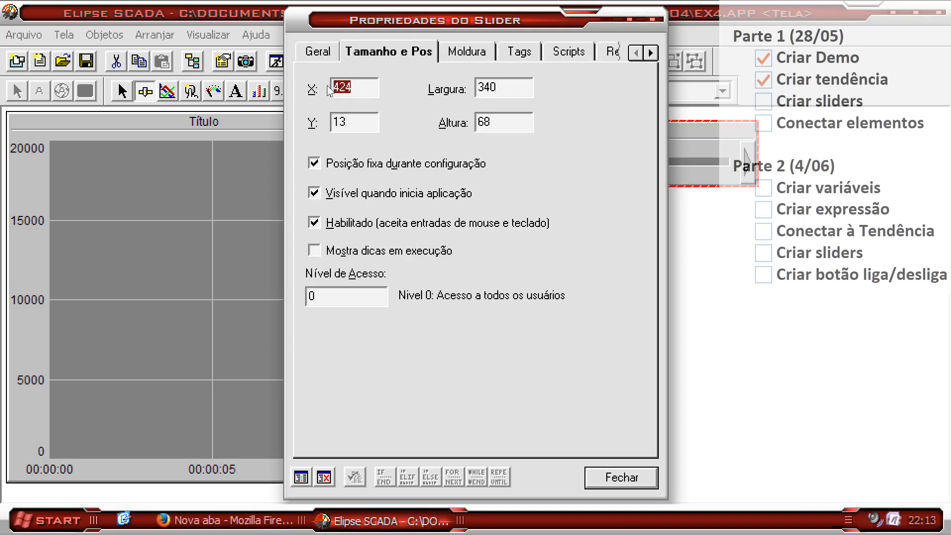
{"action": "type", "text": "408"}
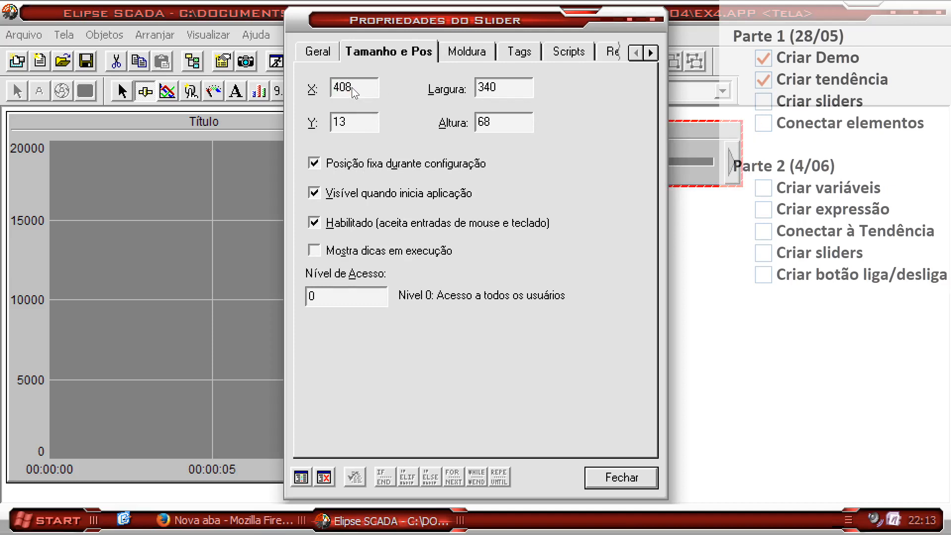
{"action": "key", "text": "Tab"}
{"action": "type", "text": "4"}
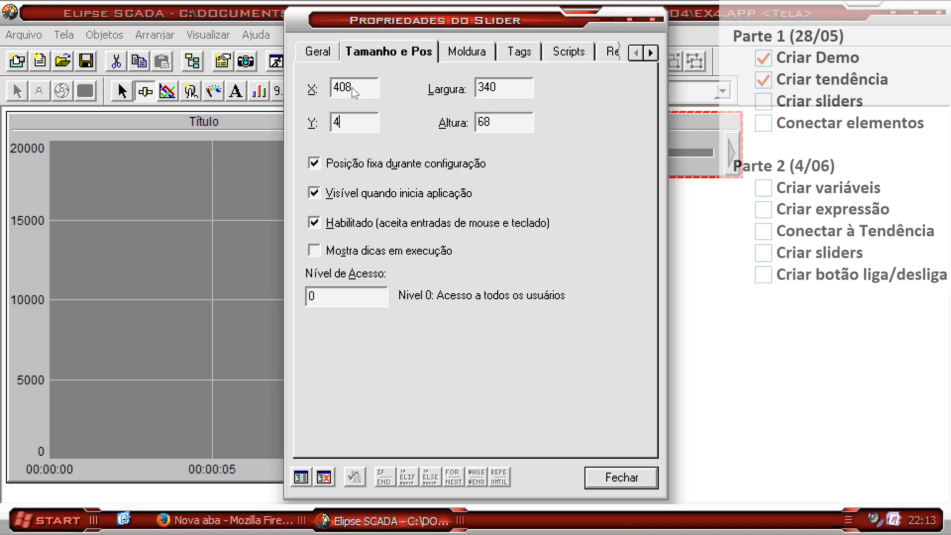
{"action": "key", "text": "Tab"}
Set the slider's width to 360 and its height to 72
{"action": "left_click_drag", "start_coordinate": [358, 22], "coordinate": [320, 202]}
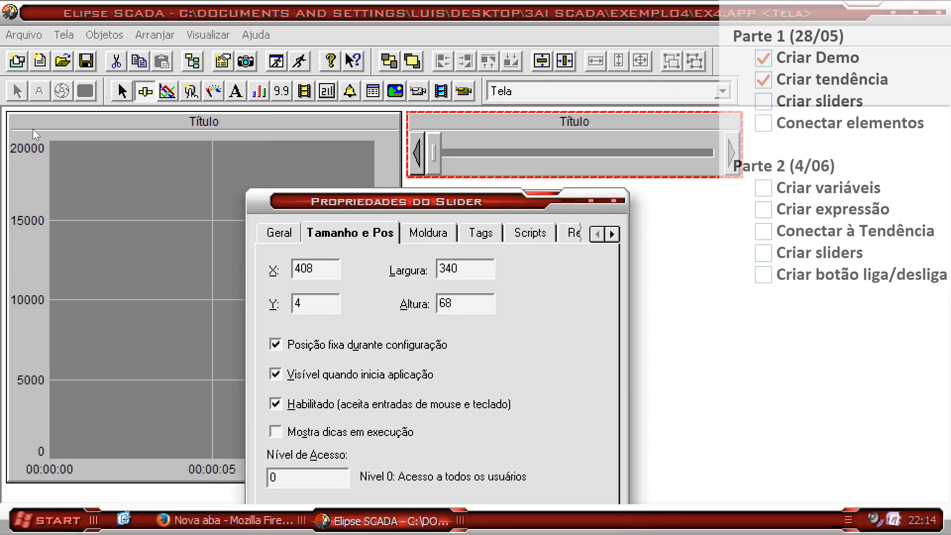
{"action": "double_click", "coordinate": [449, 269]}
{"action": "type", "text": "360"}
{"action": "key", "text": "Tab"}
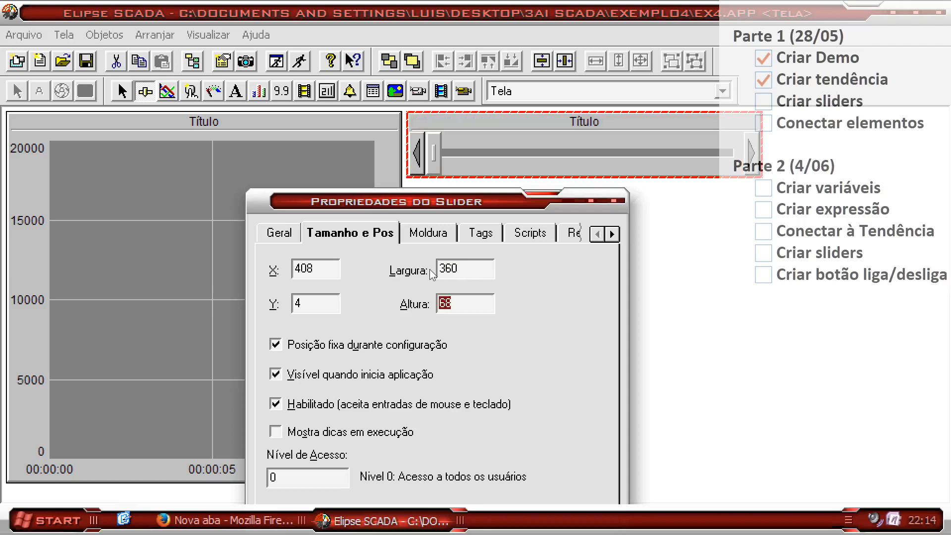
{"action": "type", "text": "72"}
{"action": "key", "text": "shift+Tab"}
{"action": "key", "text": "shift+Tab"}
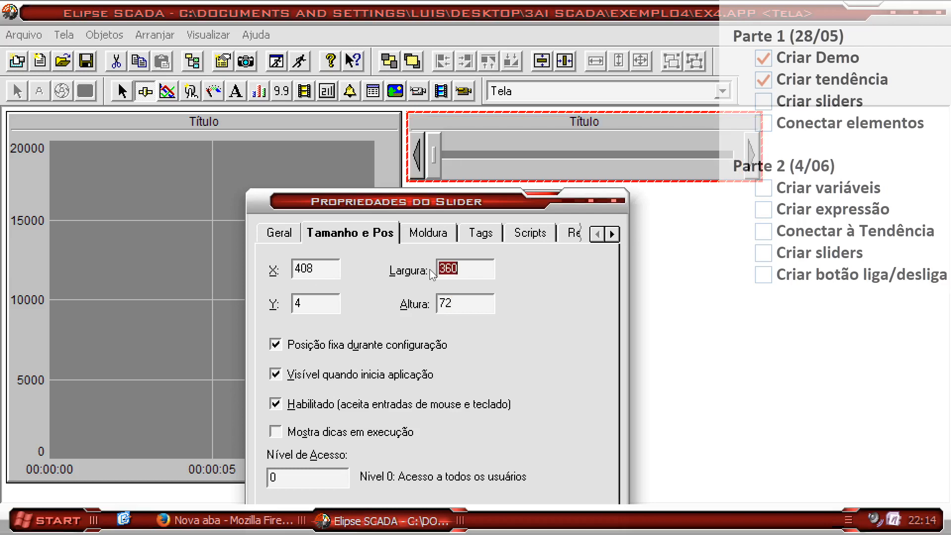
Turn off the slider's fixed position during configuration and close its properties
{"action": "left_click_drag", "start_coordinate": [429, 205], "coordinate": [654, 24]}
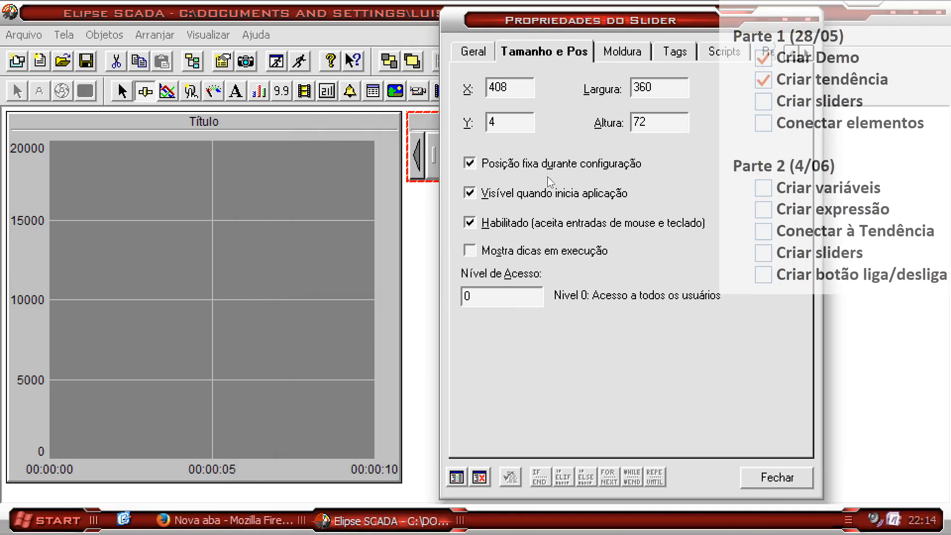
{"action": "left_click", "coordinate": [508, 167]}
{"action": "left_click", "coordinate": [776, 478]}
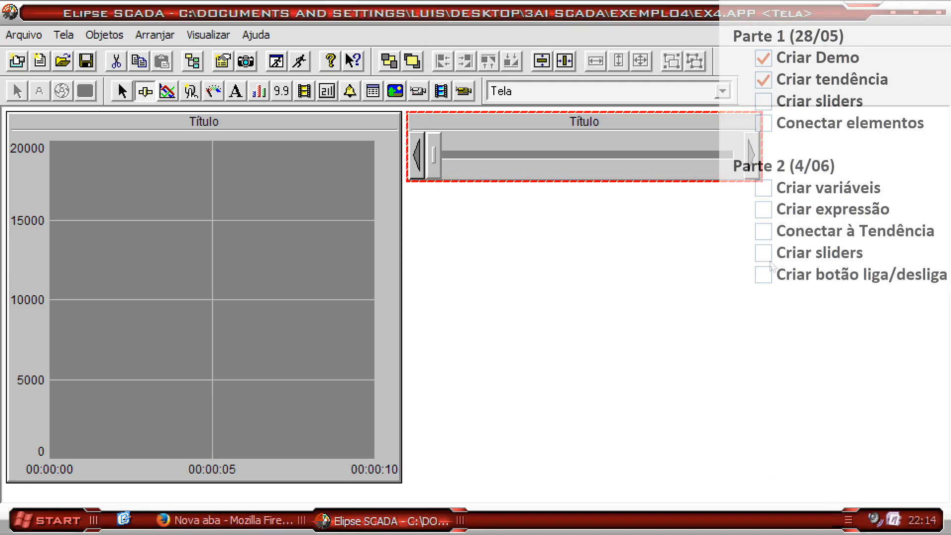
Set the slider's maximum value to 100 in its general properties
{"action": "double_click", "coordinate": [618, 122]}
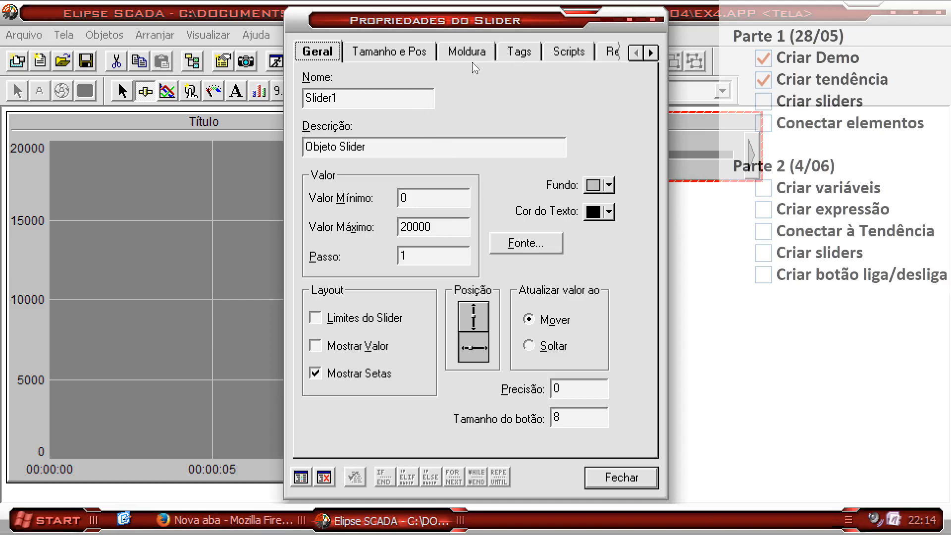
{"action": "left_click", "coordinate": [427, 202]}
{"action": "key", "text": "Tab"}
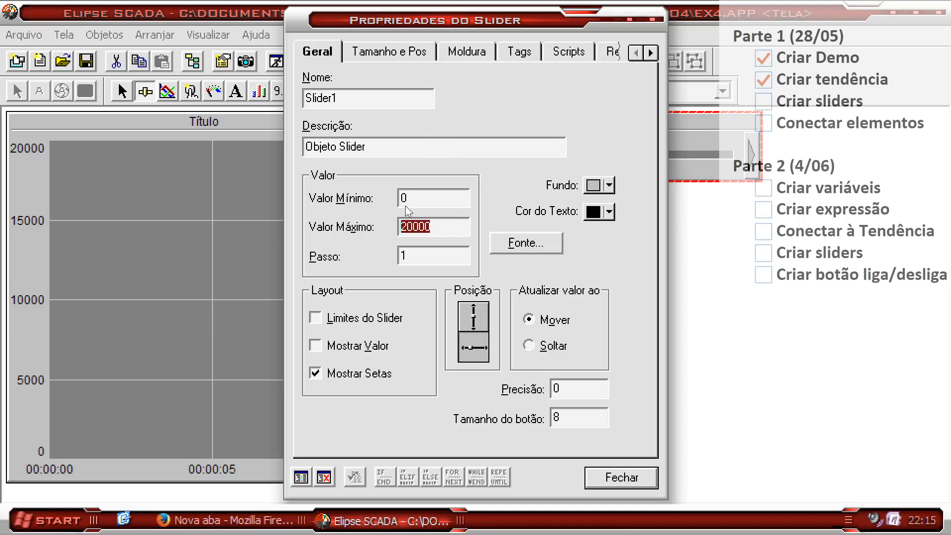
{"action": "type", "text": "100"}
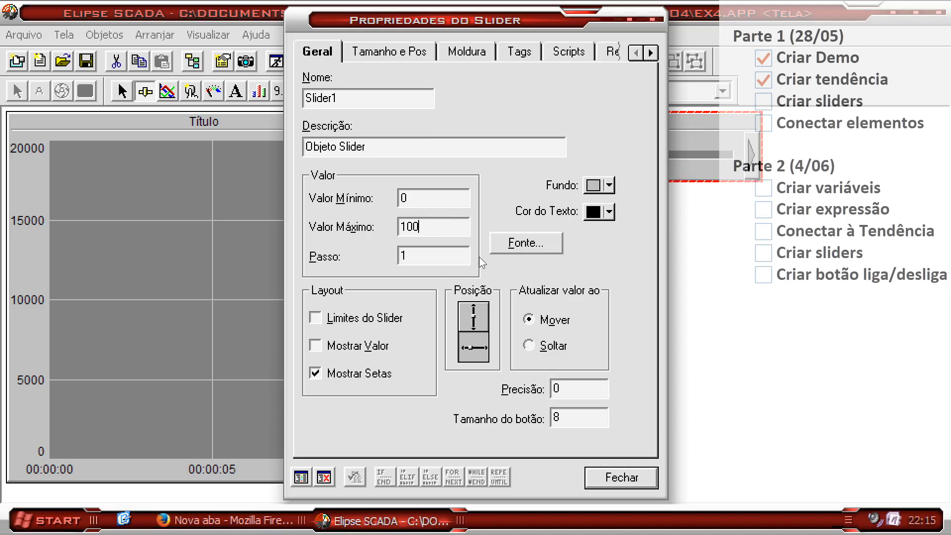
Change the slider's frame colour to dark red
{"action": "left_click", "coordinate": [385, 53]}
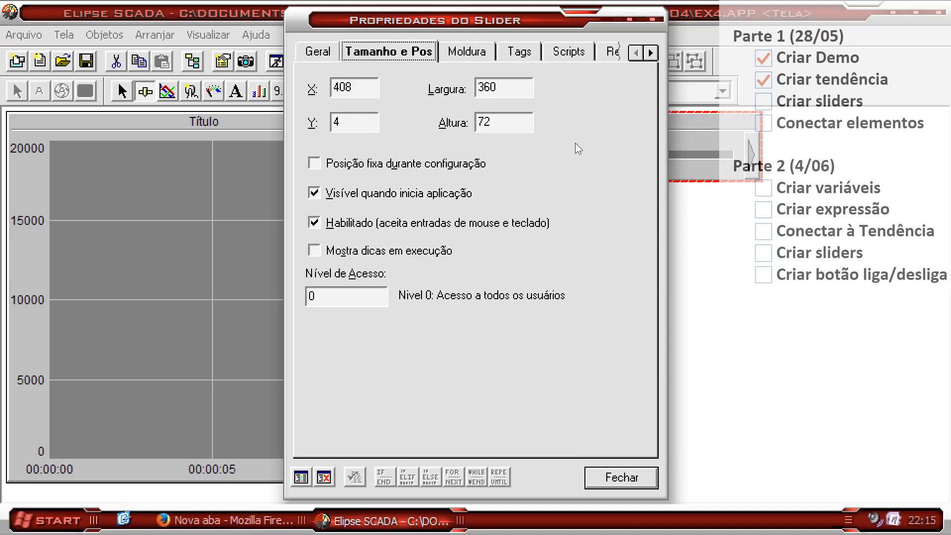
{"action": "left_click", "coordinate": [471, 53]}
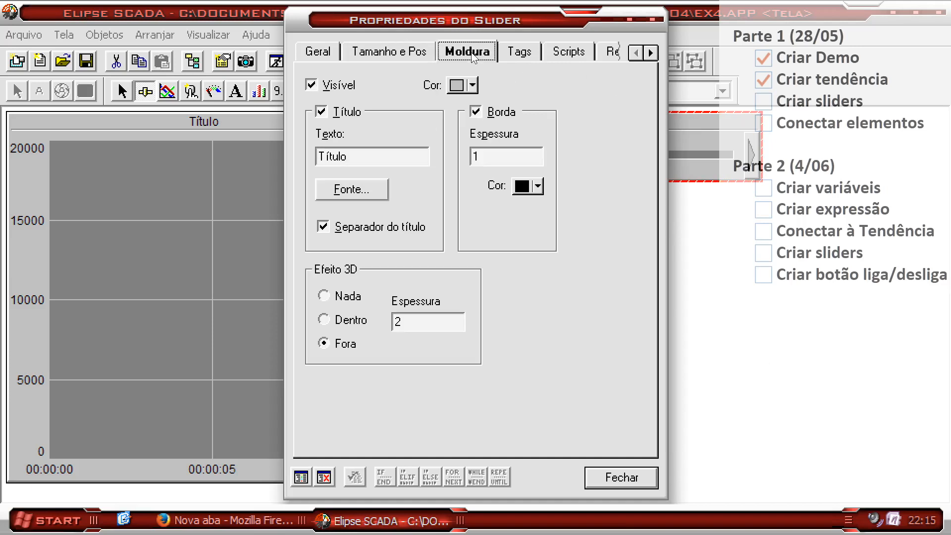
{"action": "left_click", "coordinate": [472, 86]}
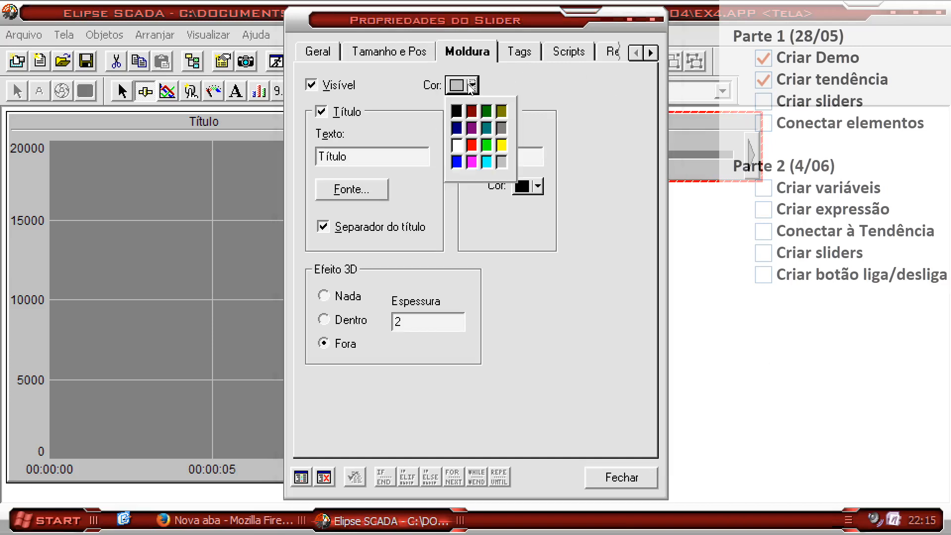
{"action": "left_click", "coordinate": [472, 112]}
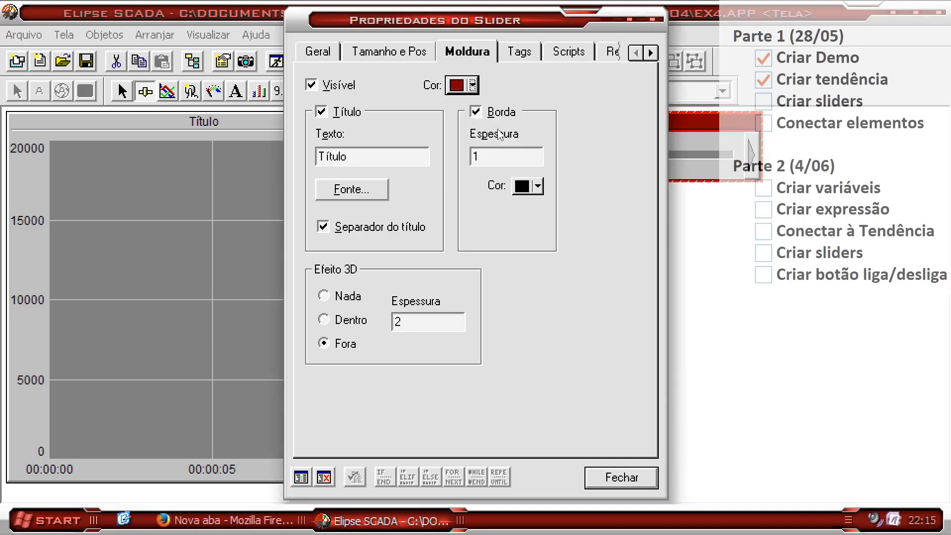
Give the slider frame a dark red border with thickness 3 and set its 3D effect to Nada
{"action": "double_click", "coordinate": [500, 157]}
{"action": "type", "text": "3"}
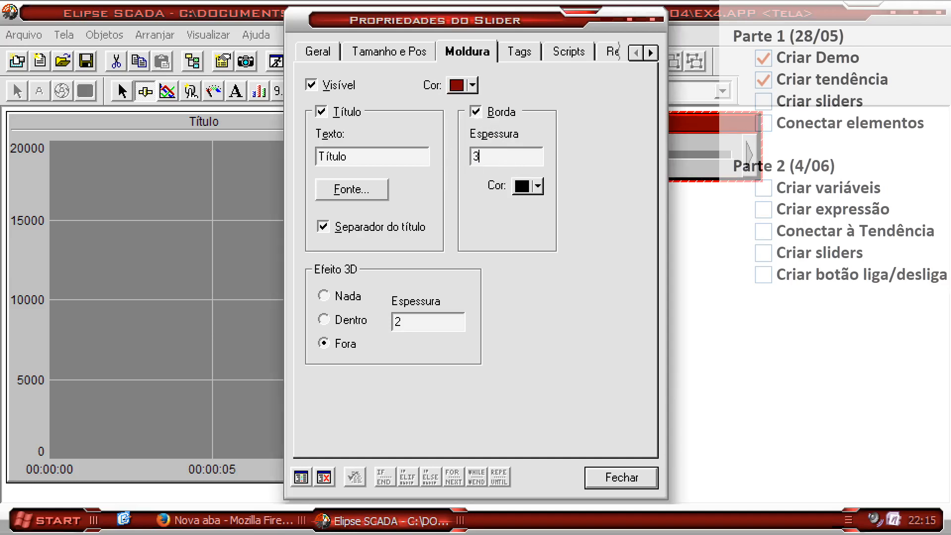
{"action": "left_click", "coordinate": [537, 186]}
{"action": "left_click", "coordinate": [536, 213]}
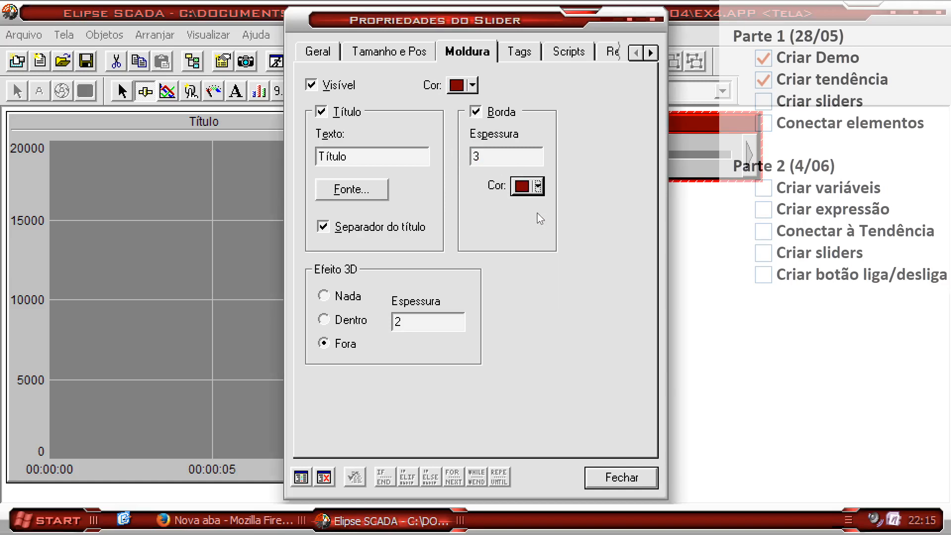
{"action": "left_click", "coordinate": [342, 297]}
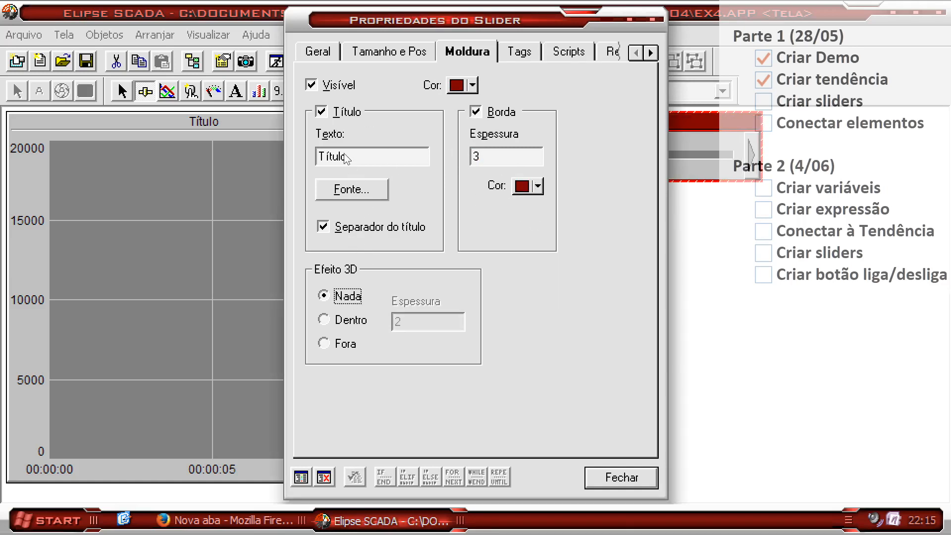
Turn off the separator below the slider's title and hide the slider's arrows
{"action": "left_click", "coordinate": [349, 231]}
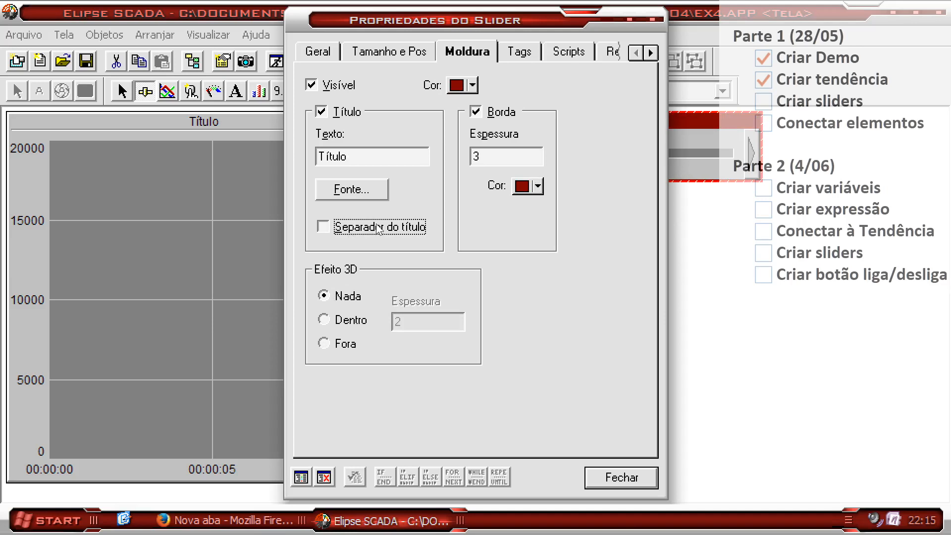
{"action": "left_click", "coordinate": [319, 51]}
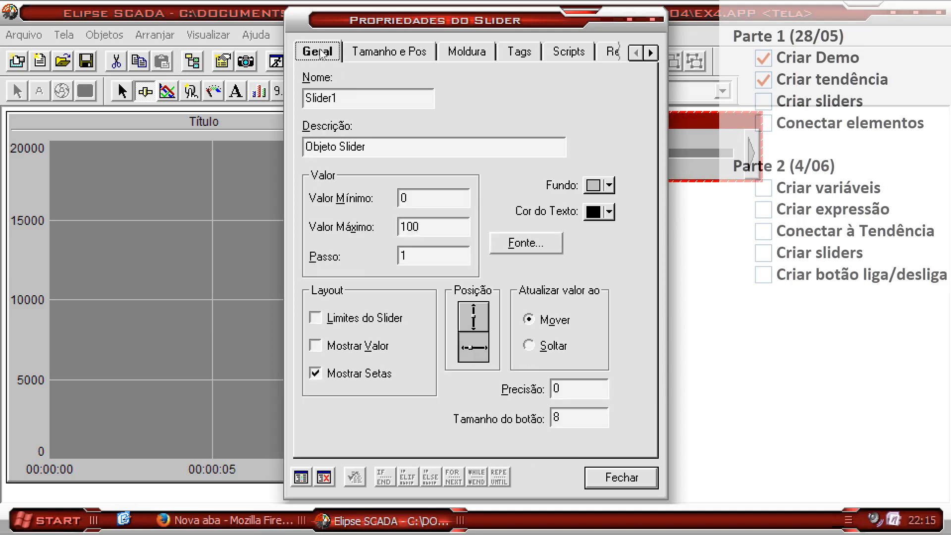
{"action": "left_click", "coordinate": [380, 379]}
Enable the display of the slider's current value and close its properties
{"action": "left_click_drag", "start_coordinate": [432, 21], "coordinate": [723, 28]}
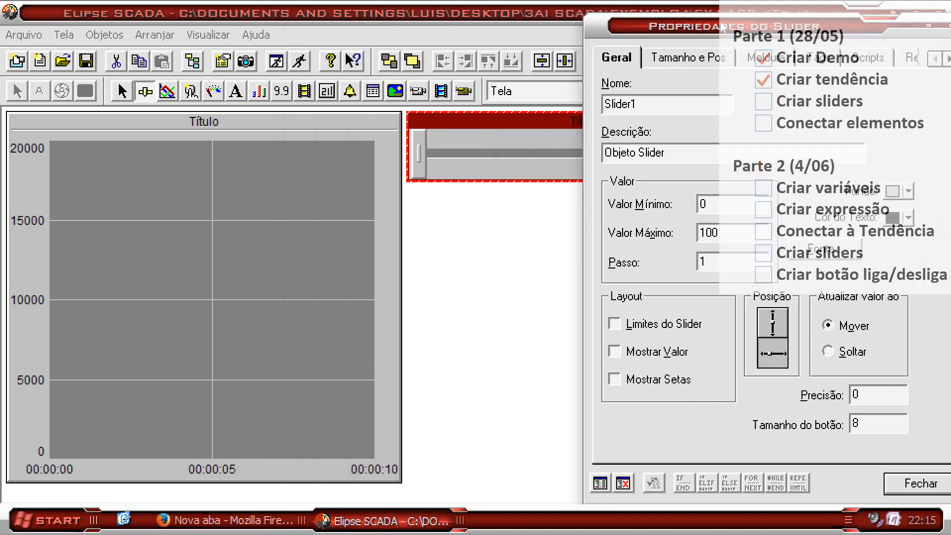
{"action": "left_click", "coordinate": [648, 352]}
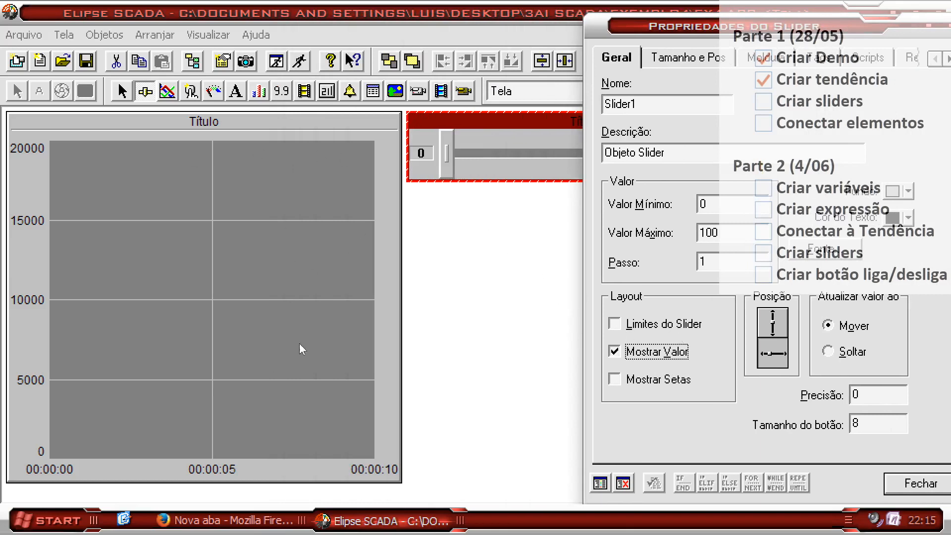
{"action": "left_click_drag", "start_coordinate": [671, 31], "coordinate": [510, 28]}
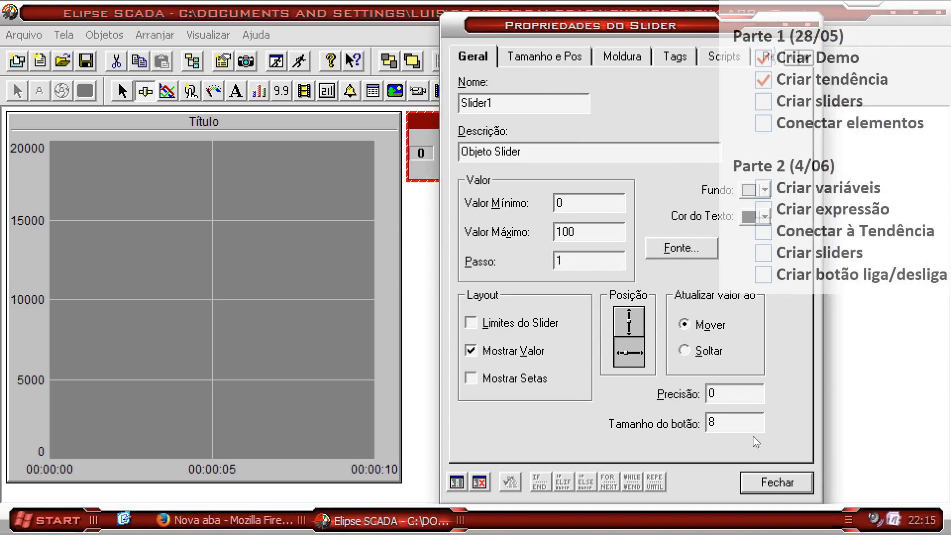
{"action": "left_click", "coordinate": [777, 482]}
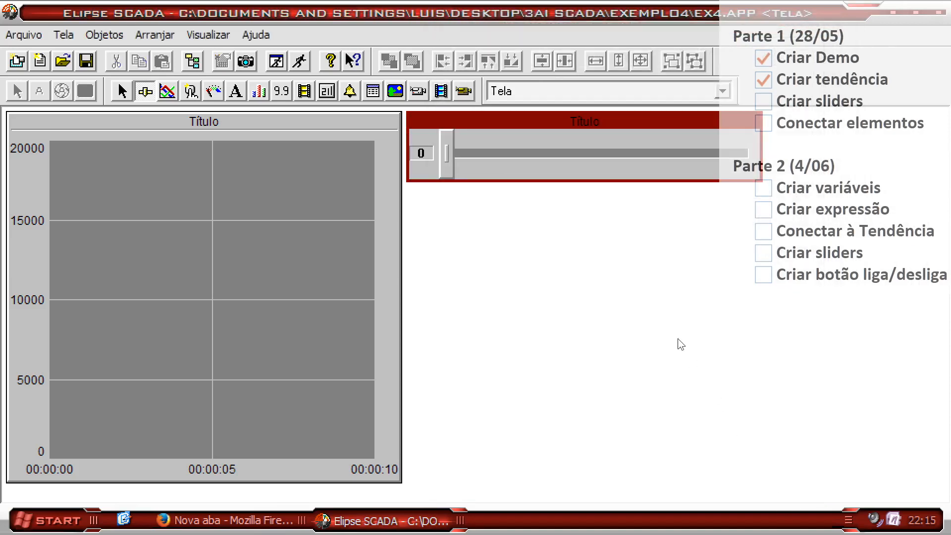
Change the font colour of the slider's frame title to Branco and close the properties
{"action": "double_click", "coordinate": [616, 122]}
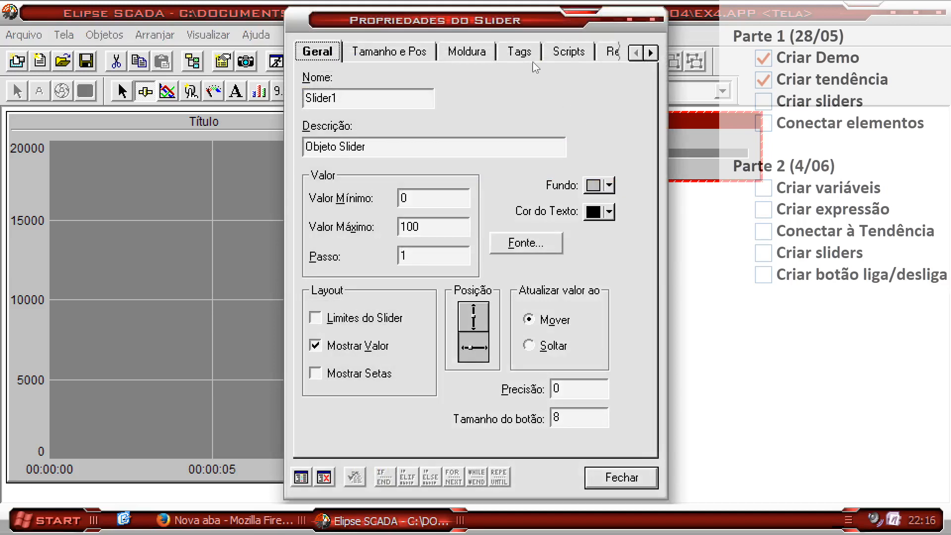
{"action": "left_click", "coordinate": [476, 53]}
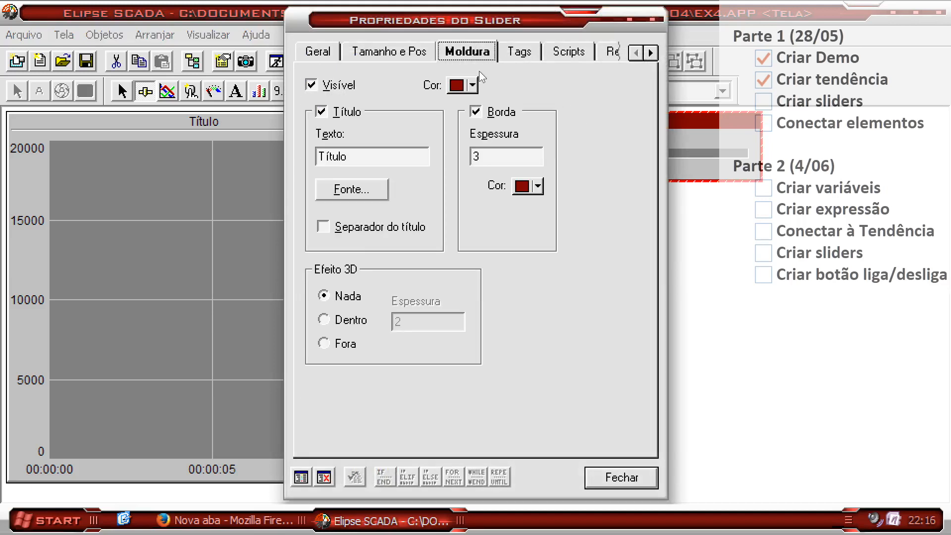
{"action": "left_click", "coordinate": [363, 191]}
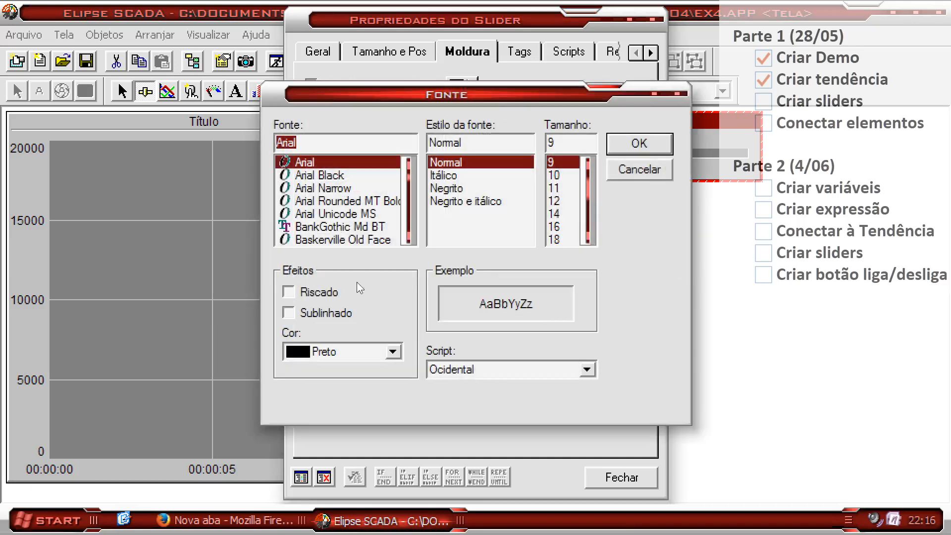
{"action": "left_click", "coordinate": [360, 351]}
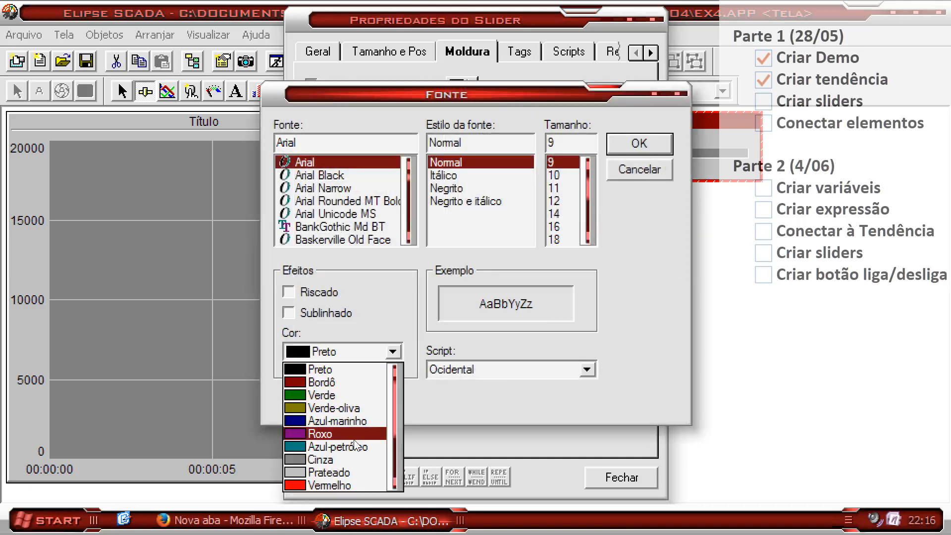
{"action": "scroll", "coordinate": [353, 436], "scroll_direction": "down", "scroll_amount": 2}
{"action": "left_click", "coordinate": [335, 482]}
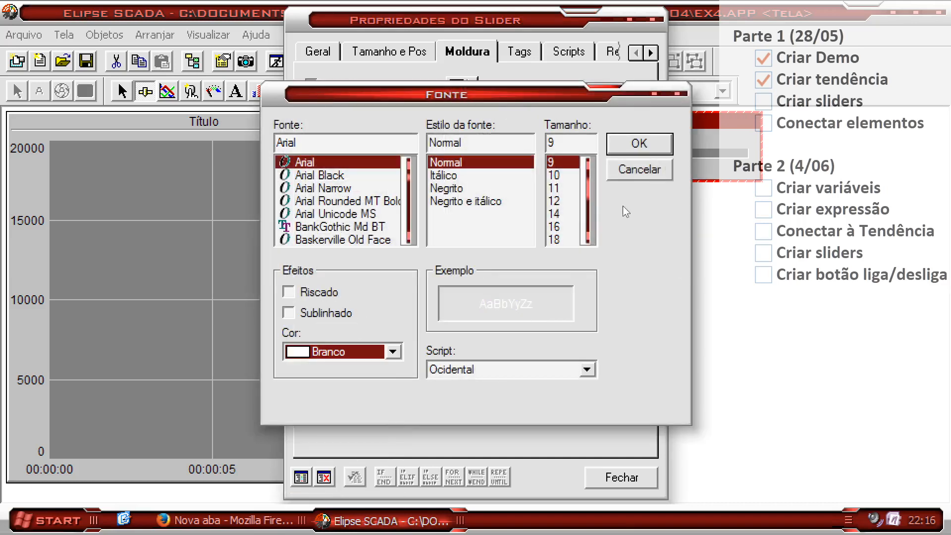
{"action": "left_click", "coordinate": [641, 143]}
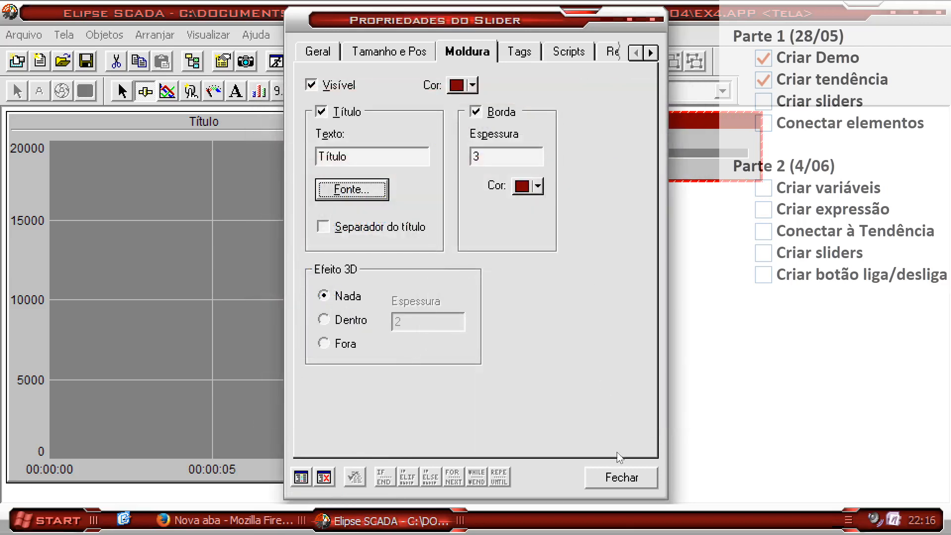
{"action": "left_click", "coordinate": [621, 477]}
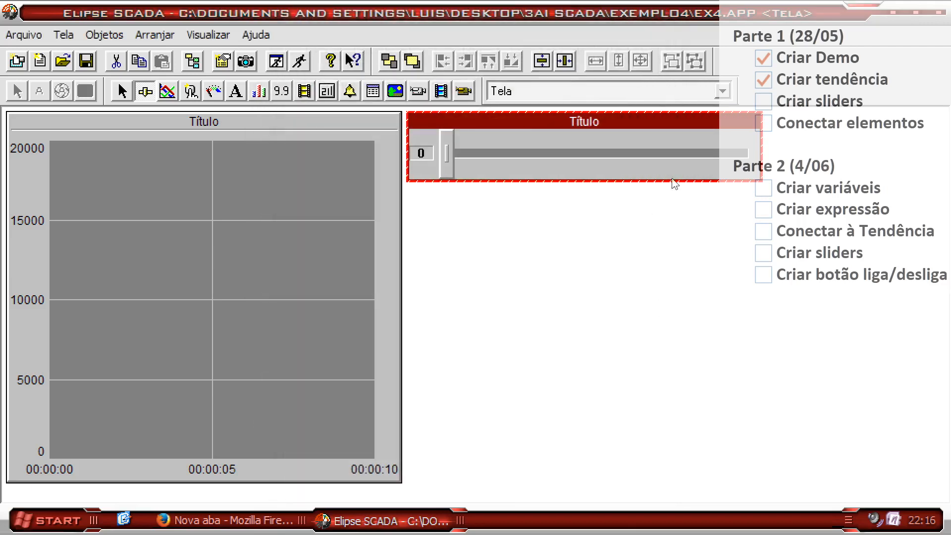
Set the font size of the slider's frame title to 12 and close the properties
{"action": "double_click", "coordinate": [622, 127]}
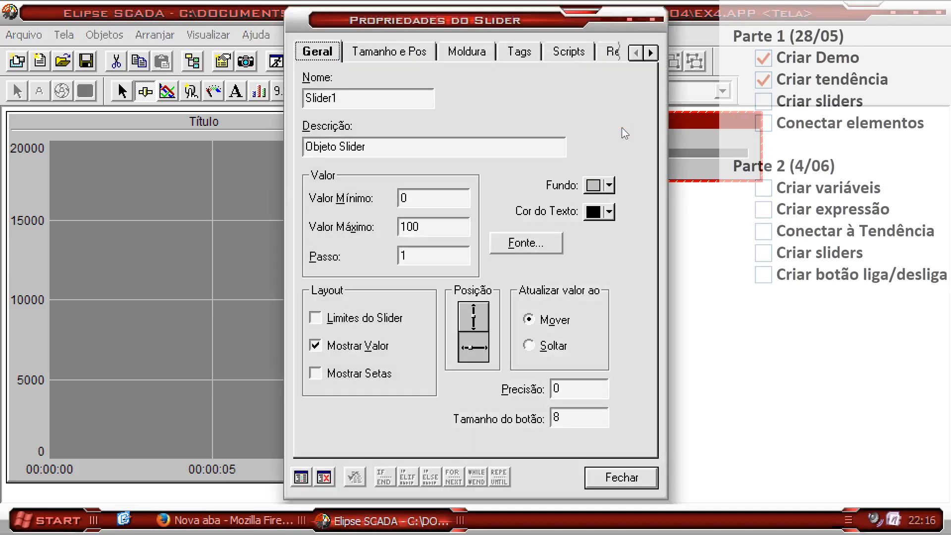
{"action": "left_click", "coordinate": [467, 53]}
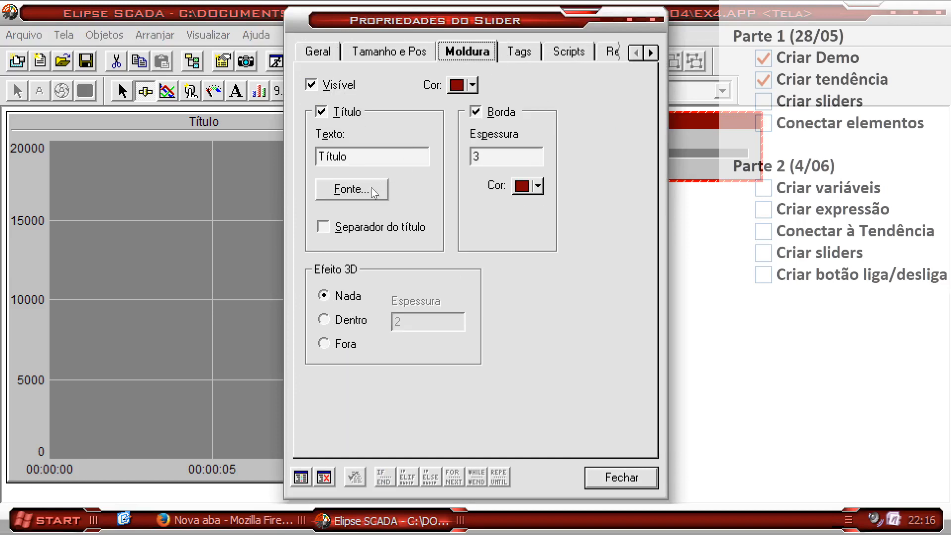
{"action": "left_click", "coordinate": [351, 190]}
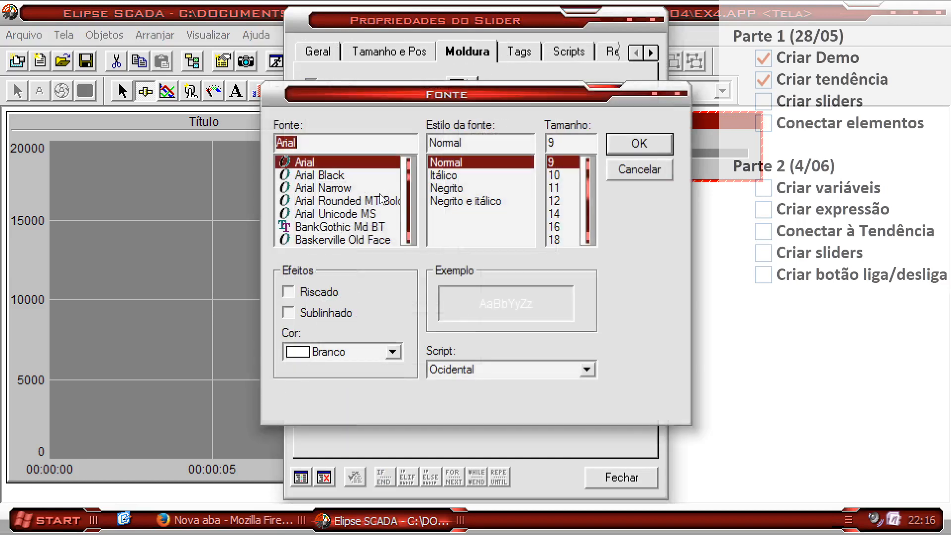
{"action": "left_click", "coordinate": [559, 201]}
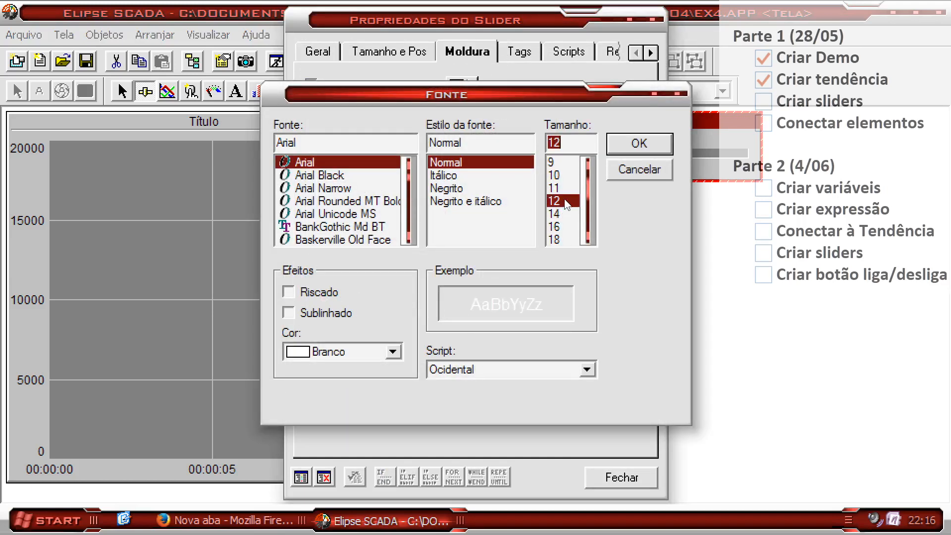
{"action": "left_click", "coordinate": [629, 152]}
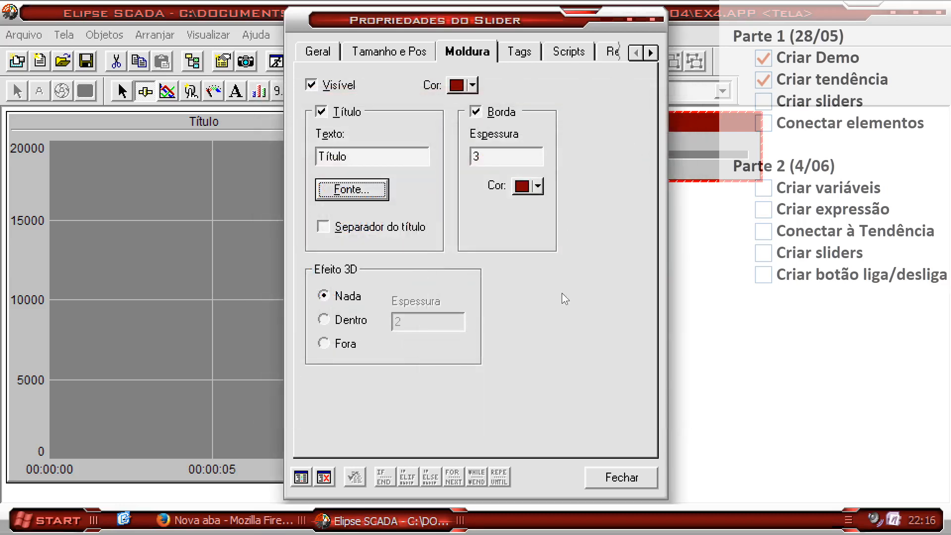
{"action": "left_click", "coordinate": [619, 477]}
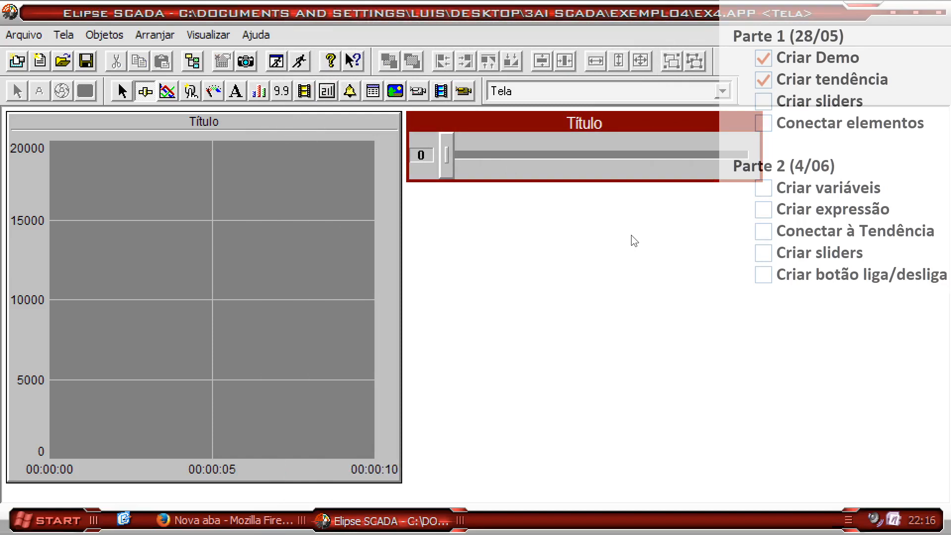
Copy the formatted slider and paste four duplicates, arranging all five in a vertical stack beside the trend chart
{"action": "left_click", "coordinate": [593, 129]}
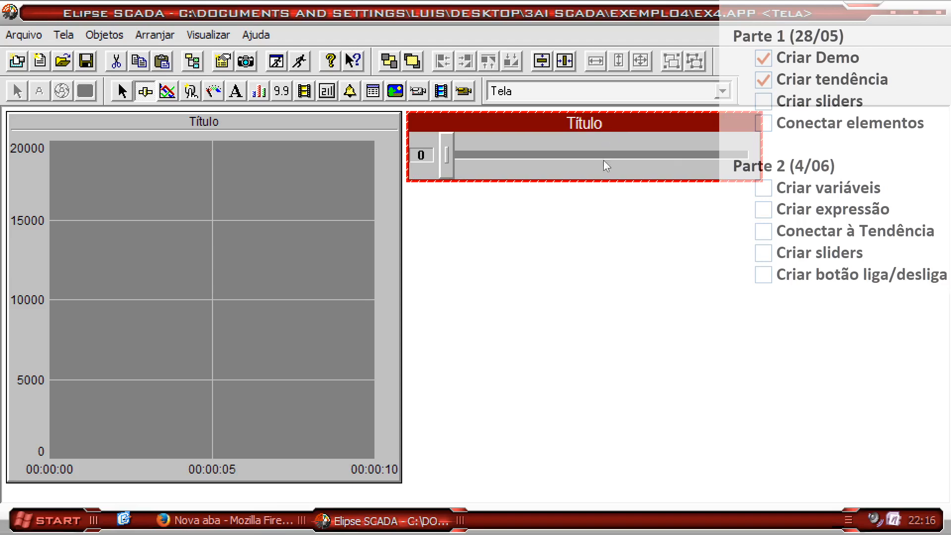
{"action": "left_click", "coordinate": [445, 196]}
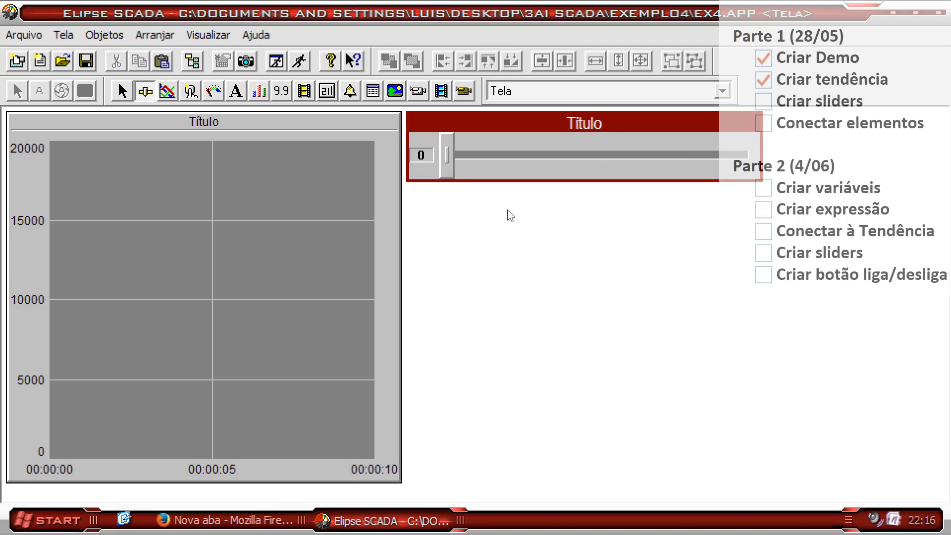
{"action": "key", "text": "ctrl+v"}
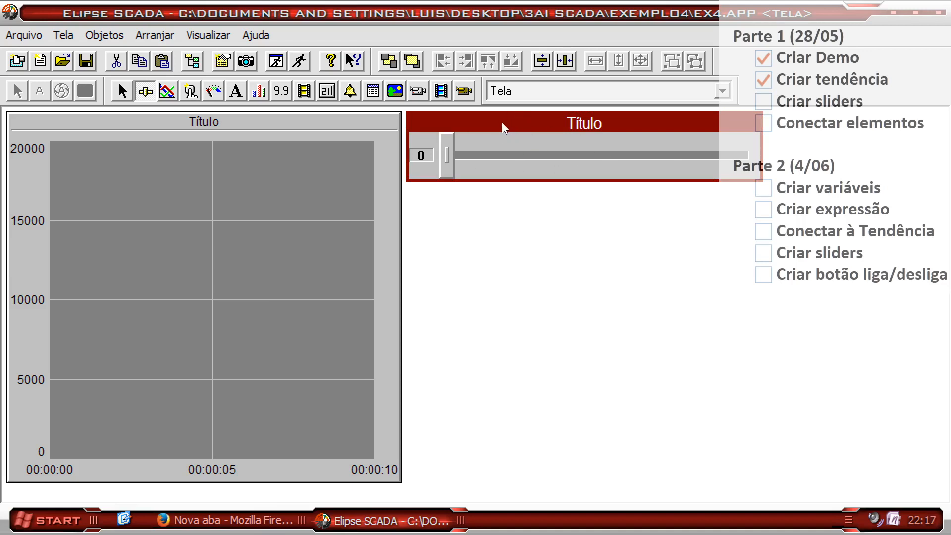
{"action": "left_click_drag", "start_coordinate": [503, 123], "coordinate": [512, 204]}
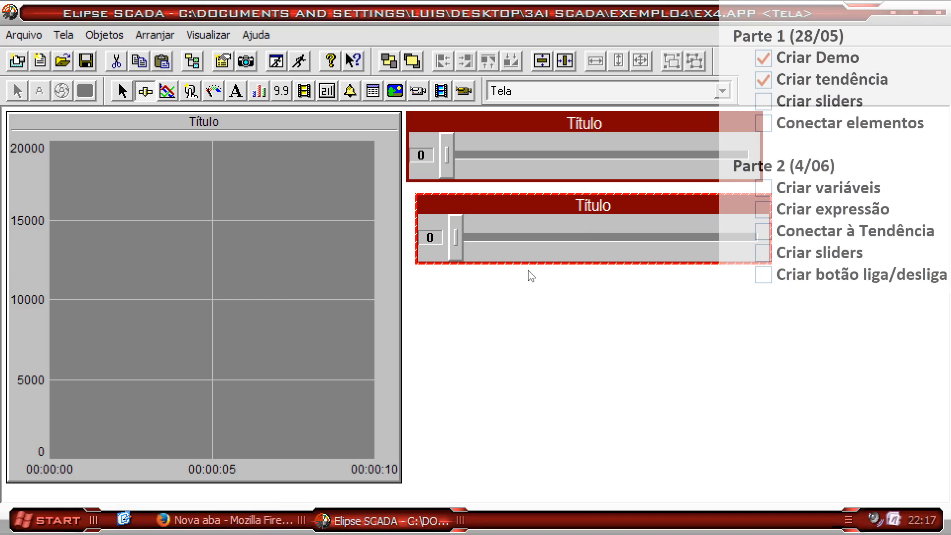
{"action": "left_click", "coordinate": [519, 206]}
{"action": "left_click_drag", "start_coordinate": [519, 206], "coordinate": [510, 447]}
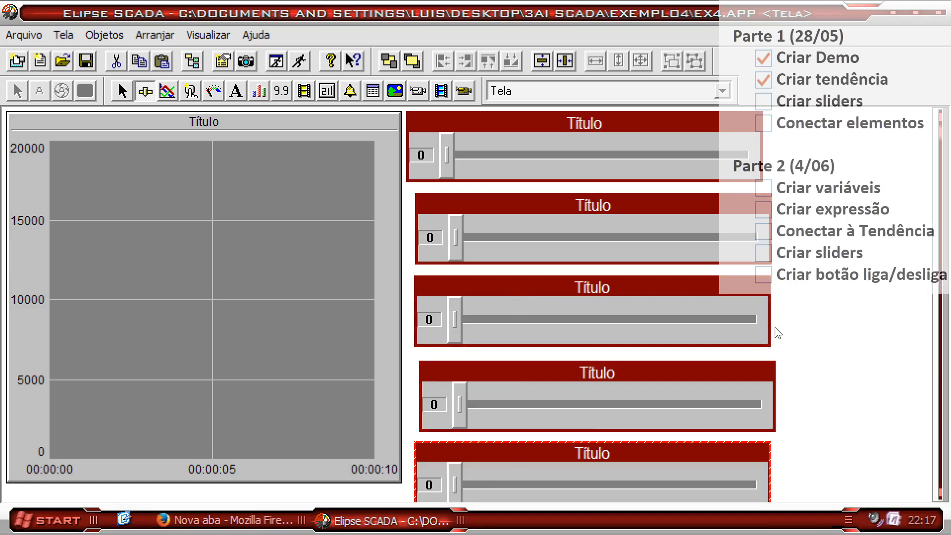
Fix the topmost slider's position during configuration and close its properties
{"action": "double_click", "coordinate": [657, 122]}
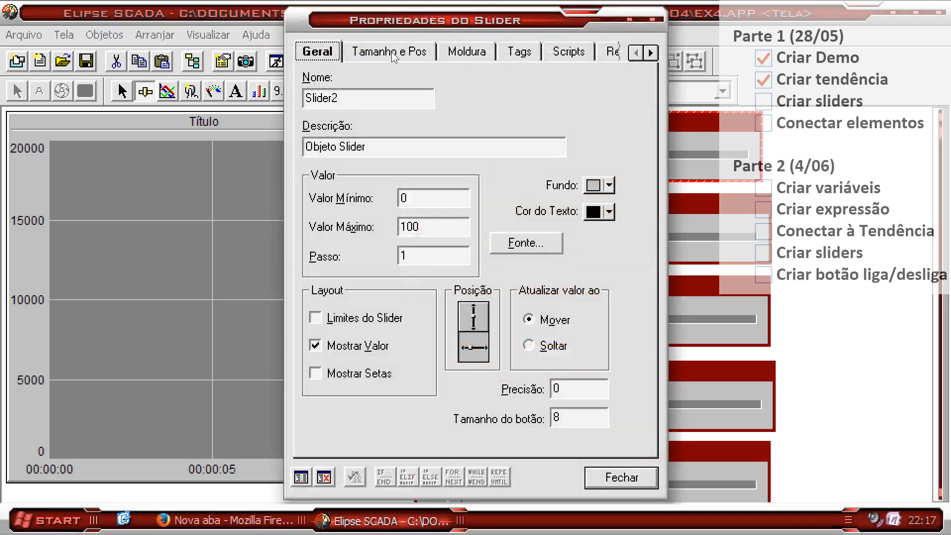
{"action": "left_click", "coordinate": [394, 52]}
{"action": "left_click", "coordinate": [348, 162]}
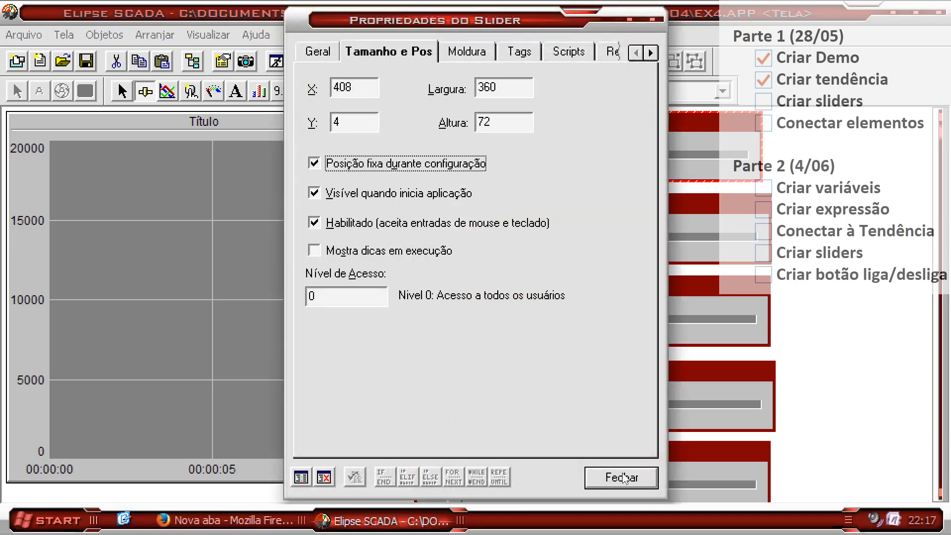
{"action": "left_click", "coordinate": [622, 476]}
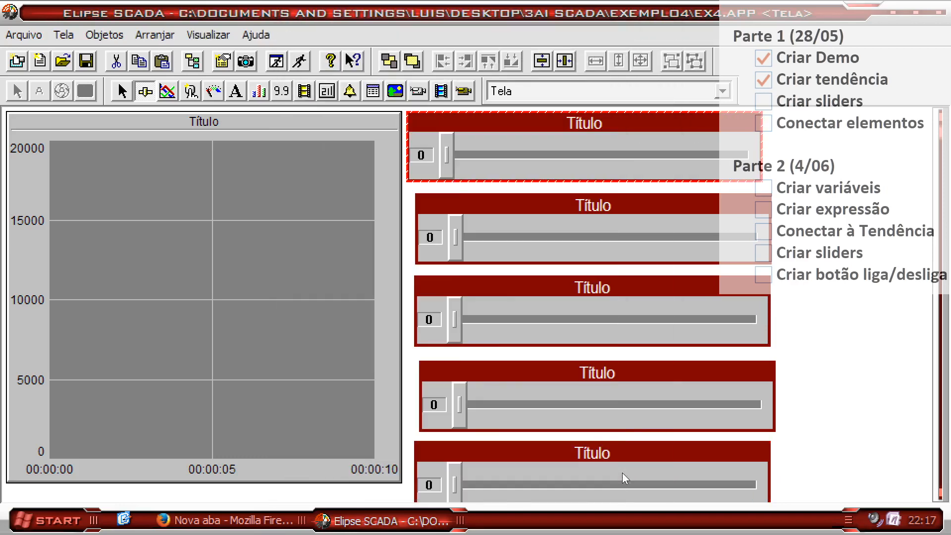
Fix the second slider's position during configuration and set its X coordinate to 408
{"action": "double_click", "coordinate": [546, 207]}
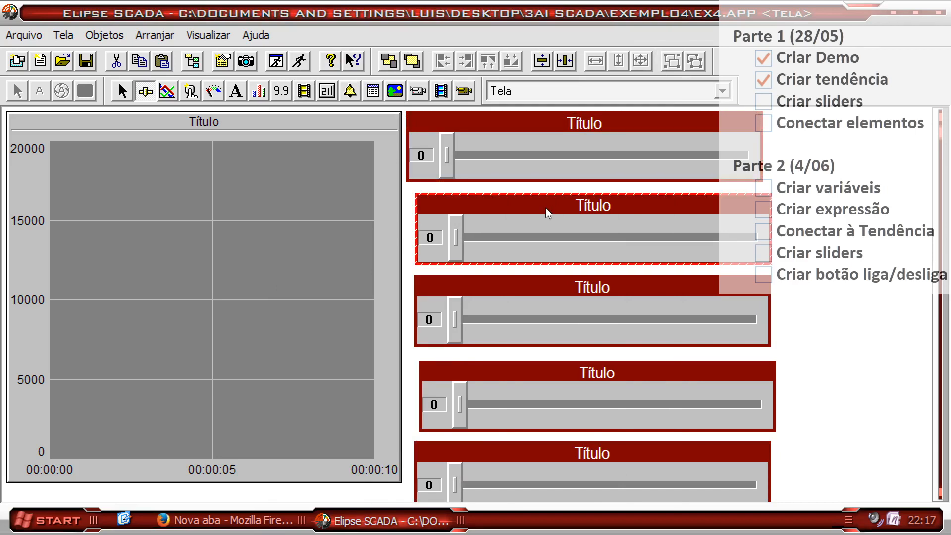
{"action": "left_click", "coordinate": [401, 55]}
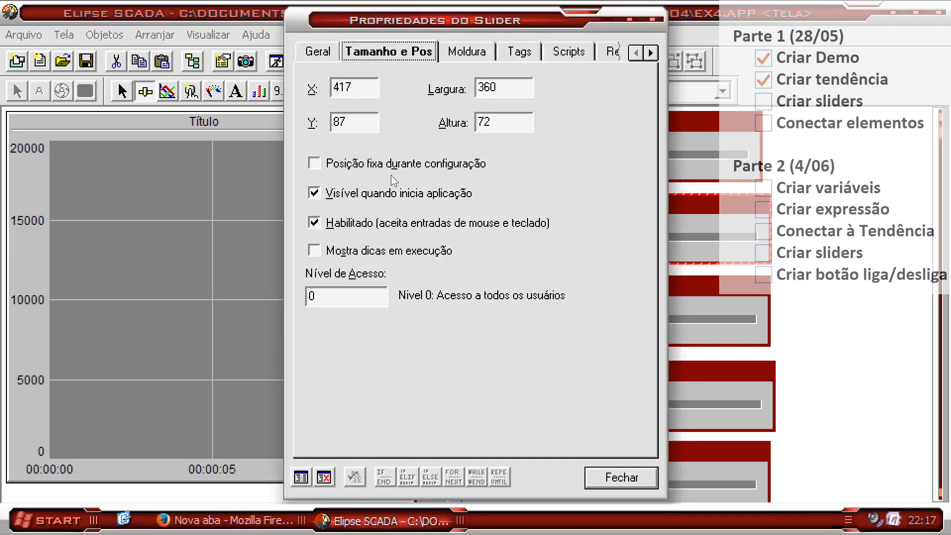
{"action": "left_click", "coordinate": [378, 168]}
{"action": "left_click_drag", "start_coordinate": [367, 85], "coordinate": [325, 90]}
{"action": "type", "text": "408"}
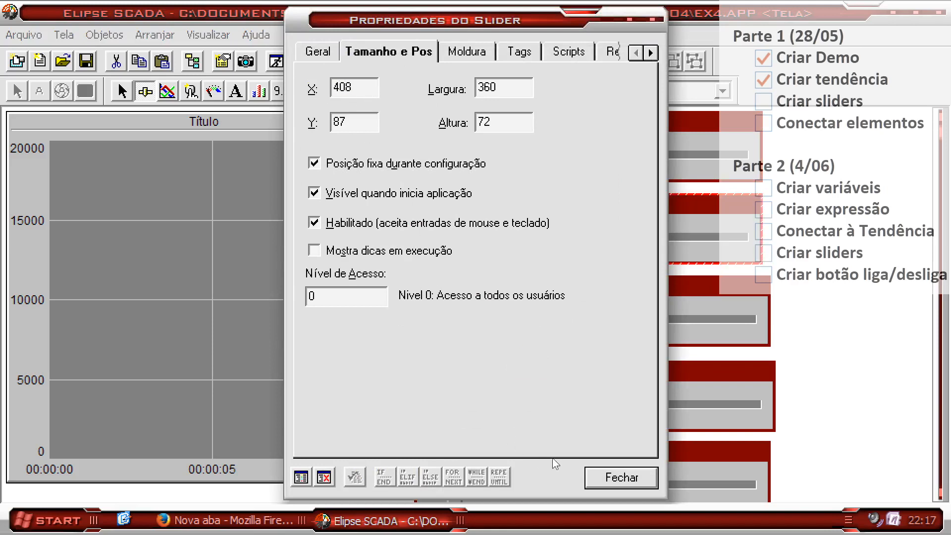
{"action": "left_click", "coordinate": [617, 477]}
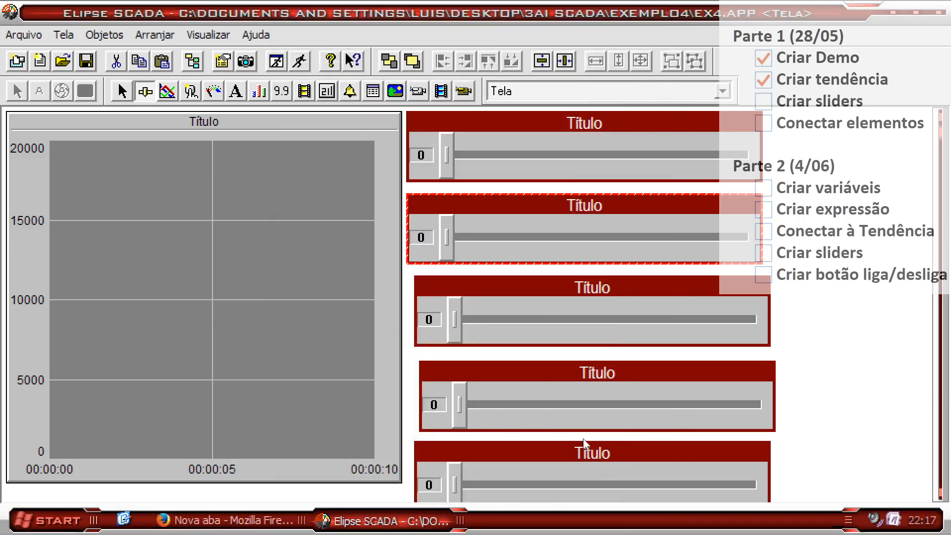
Set the second slider's Y coordinate to 80, keeping the sliders in view beside its properties
{"action": "double_click", "coordinate": [490, 205]}
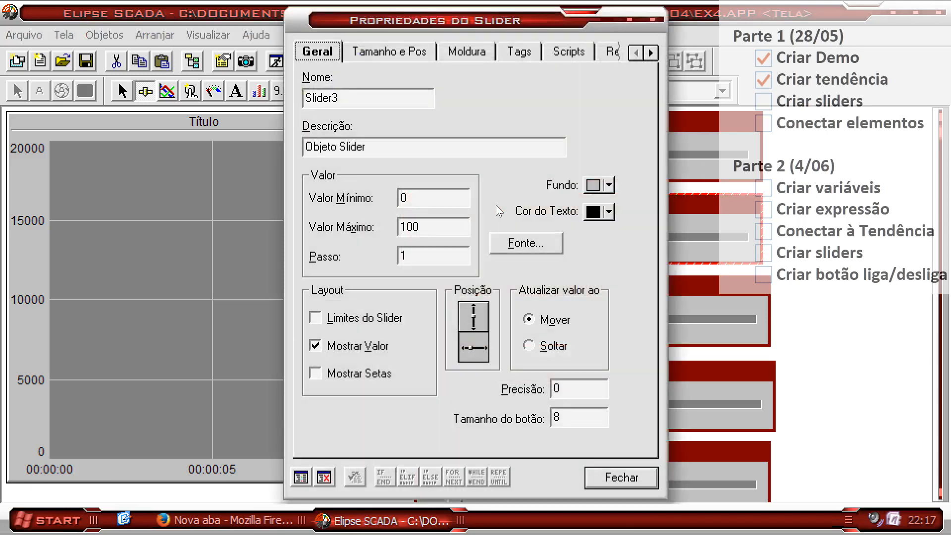
{"action": "left_click_drag", "start_coordinate": [417, 20], "coordinate": [663, 67]}
{"action": "left_click", "coordinate": [446, 134]}
{"action": "left_click", "coordinate": [384, 172]}
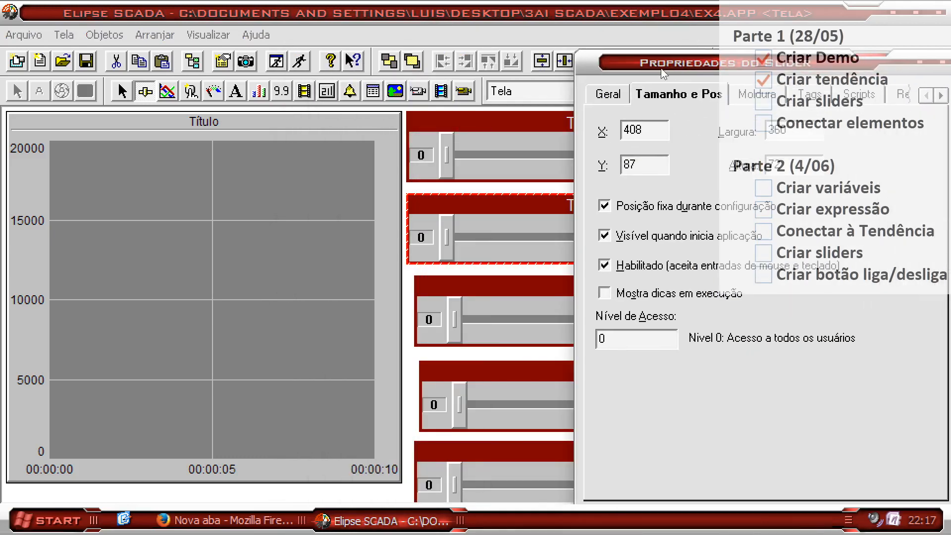
{"action": "left_click_drag", "start_coordinate": [640, 166], "coordinate": [631, 171]}
{"action": "type", "text": "0"}
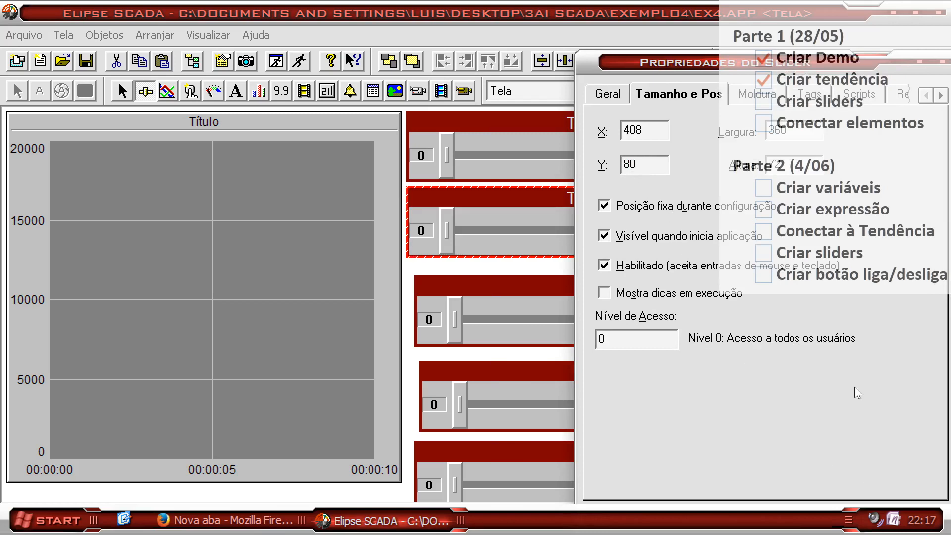
{"action": "left_click_drag", "start_coordinate": [746, 70], "coordinate": [714, 35]}
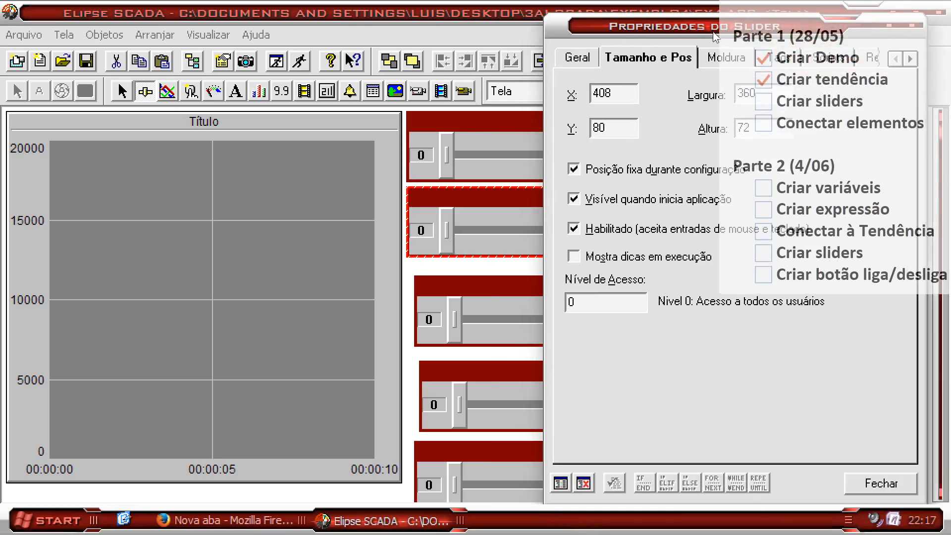
Close the second slider's properties and set the third slider's X coordinate to 408, keeping the sliders in view beside its properties
{"action": "left_click", "coordinate": [869, 489]}
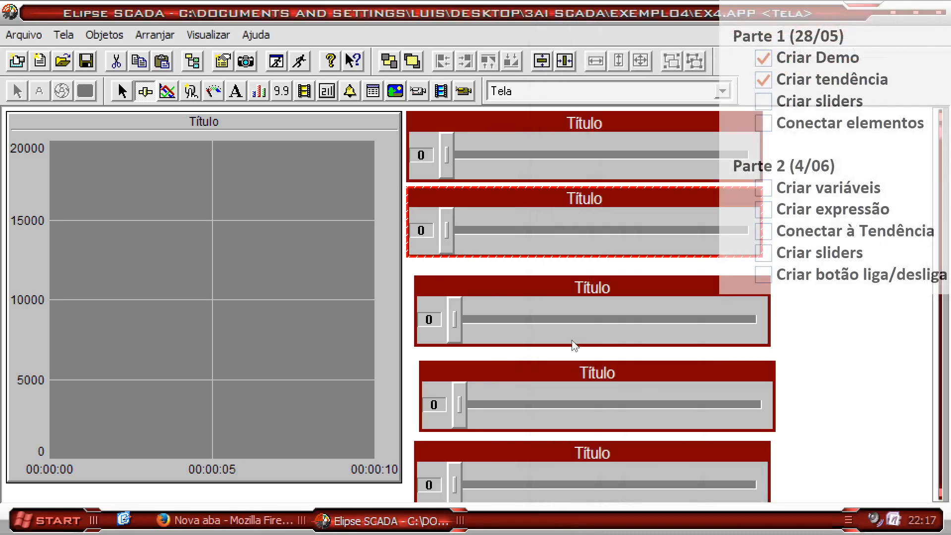
{"action": "double_click", "coordinate": [542, 287]}
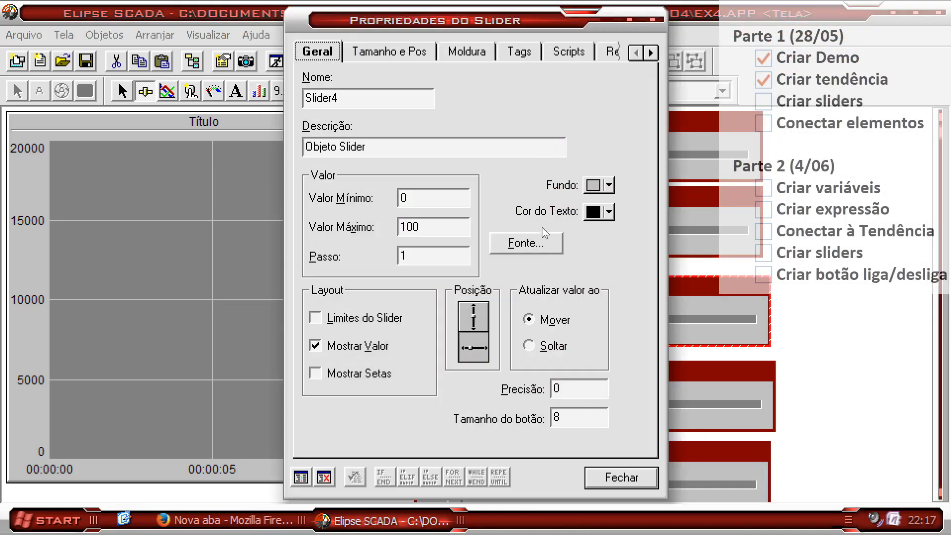
{"action": "left_click", "coordinate": [398, 51]}
{"action": "left_click_drag", "start_coordinate": [401, 27], "coordinate": [700, 56]}
{"action": "left_click_drag", "start_coordinate": [649, 119], "coordinate": [641, 122]}
{"action": "type", "text": "08"}
{"action": "key", "text": "Tab"}
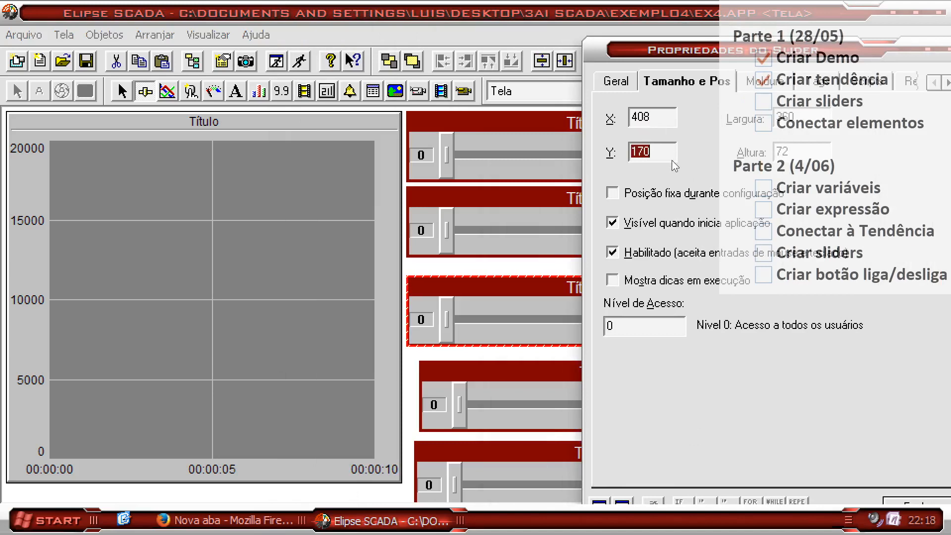
Try Y coordinate 160 for the third slider, settle on 156, and close its properties
{"action": "type", "text": "160"}
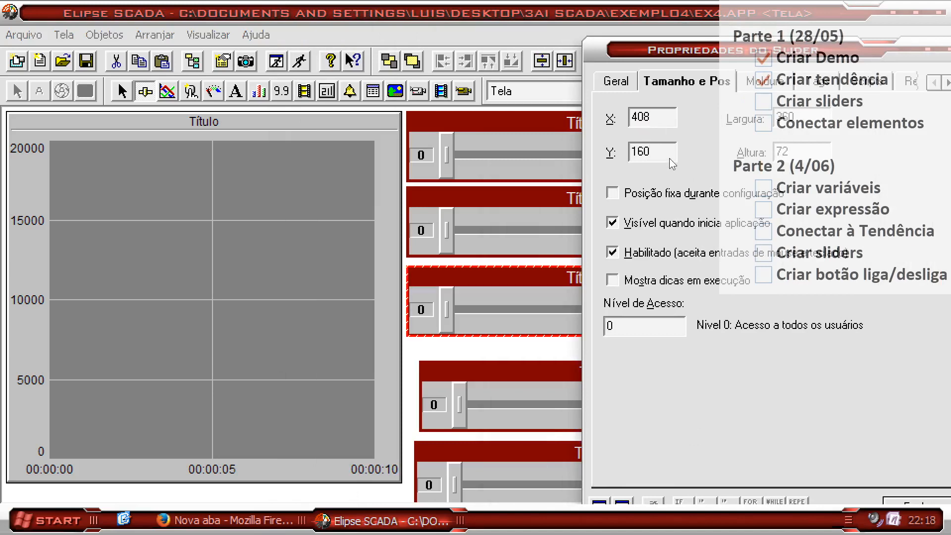
{"action": "left_click_drag", "start_coordinate": [638, 157], "coordinate": [673, 155]}
{"action": "type", "text": "56"}
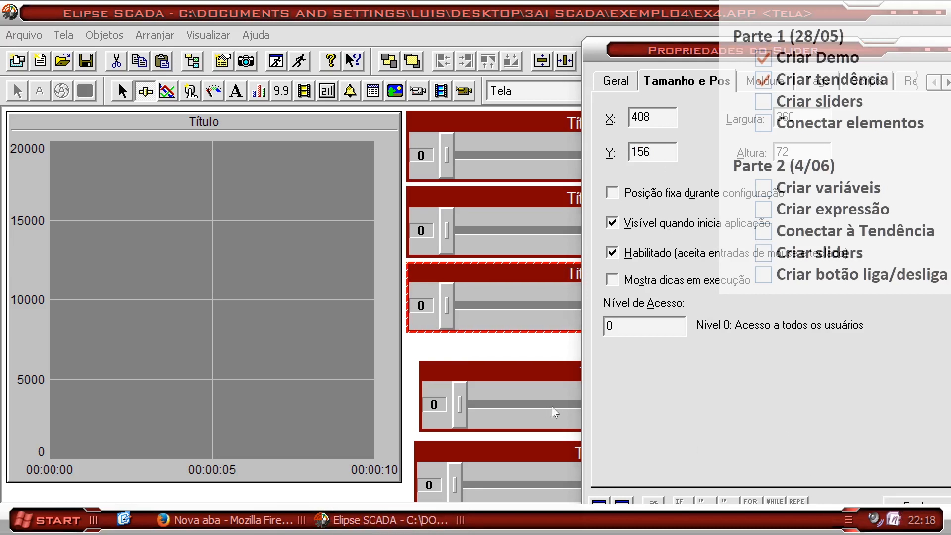
{"action": "left_click", "coordinate": [929, 505]}
Set the fourth slider's X coordinate to 408
{"action": "double_click", "coordinate": [583, 373]}
{"action": "left_click", "coordinate": [392, 52]}
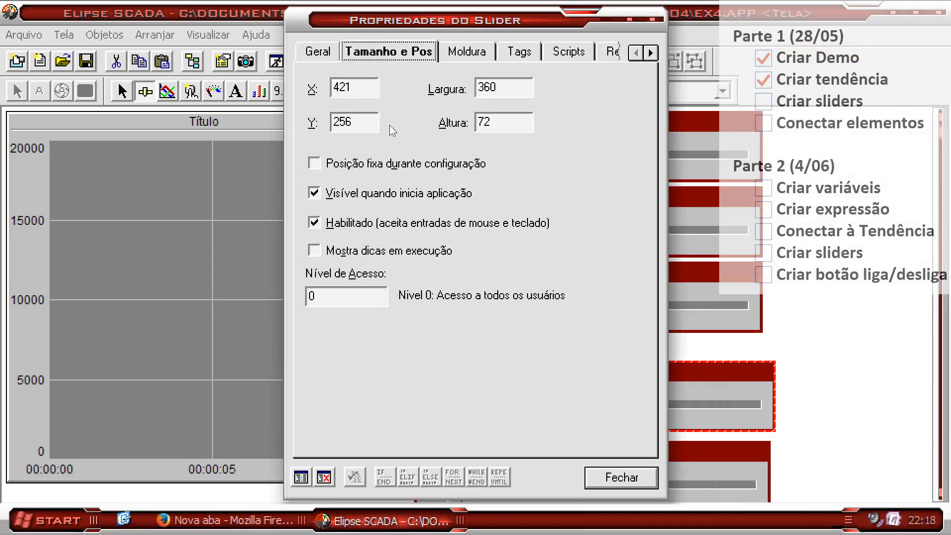
{"action": "double_click", "coordinate": [363, 91]}
{"action": "type", "text": "408"}
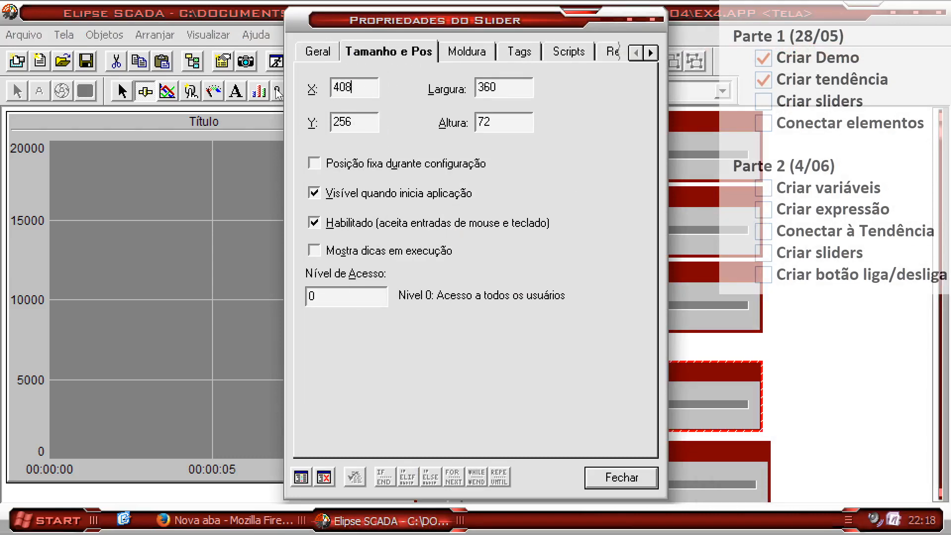
Set the fourth slider's Y coordinate to 232, fix its position during configuration, and close its properties
{"action": "double_click", "coordinate": [367, 122]}
{"action": "left_click_drag", "start_coordinate": [381, 26], "coordinate": [602, 53]}
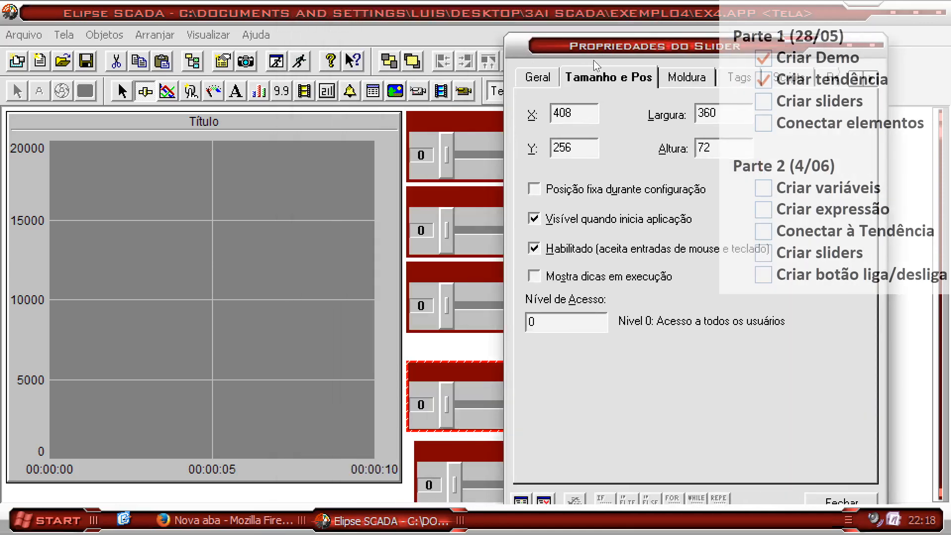
{"action": "double_click", "coordinate": [590, 151]}
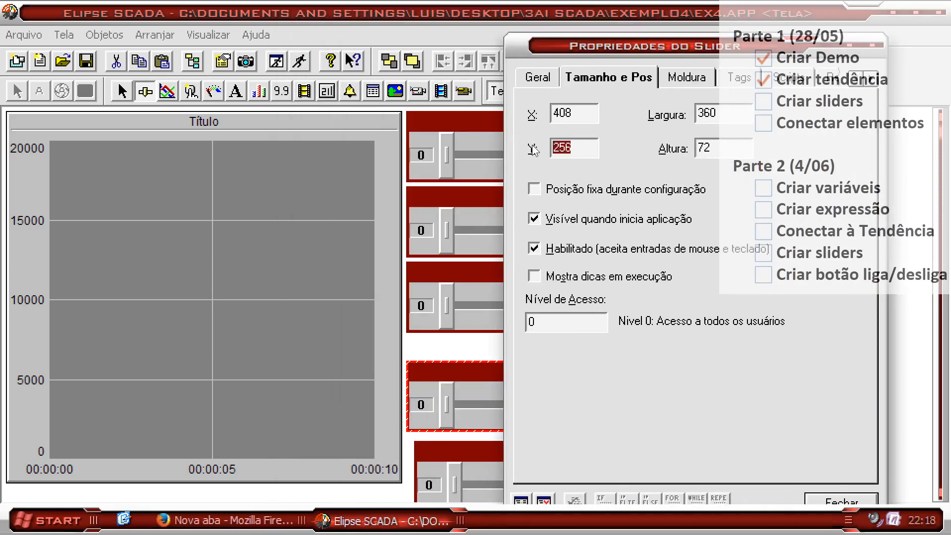
{"action": "type", "text": "232"}
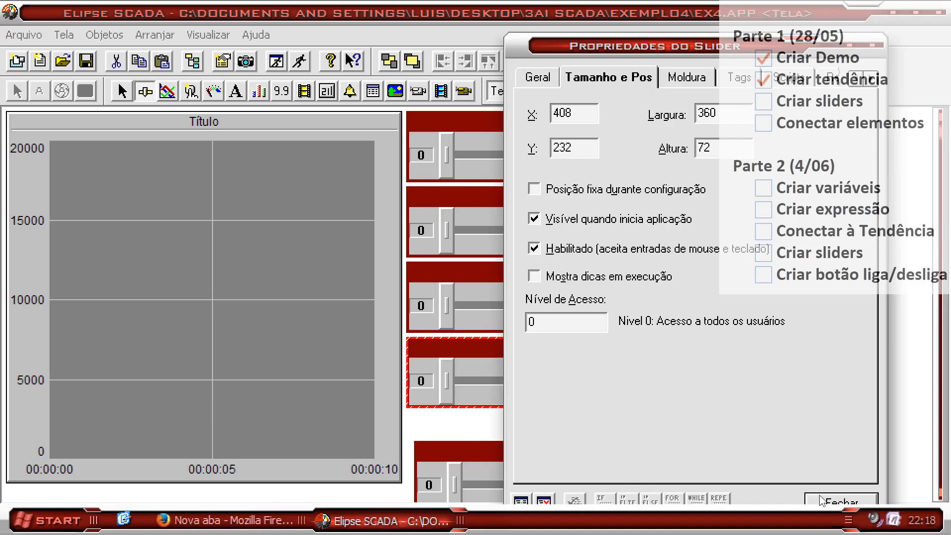
{"action": "left_click", "coordinate": [534, 189]}
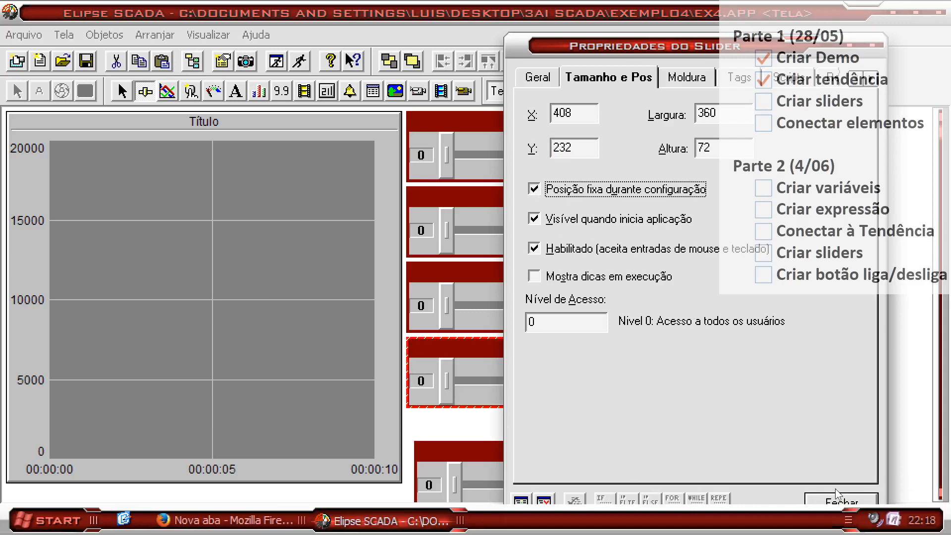
{"action": "left_click", "coordinate": [840, 499]}
Set the lowest slider's X coordinate to 408, keeping the sliders in view beside its properties
{"action": "left_click", "coordinate": [586, 452]}
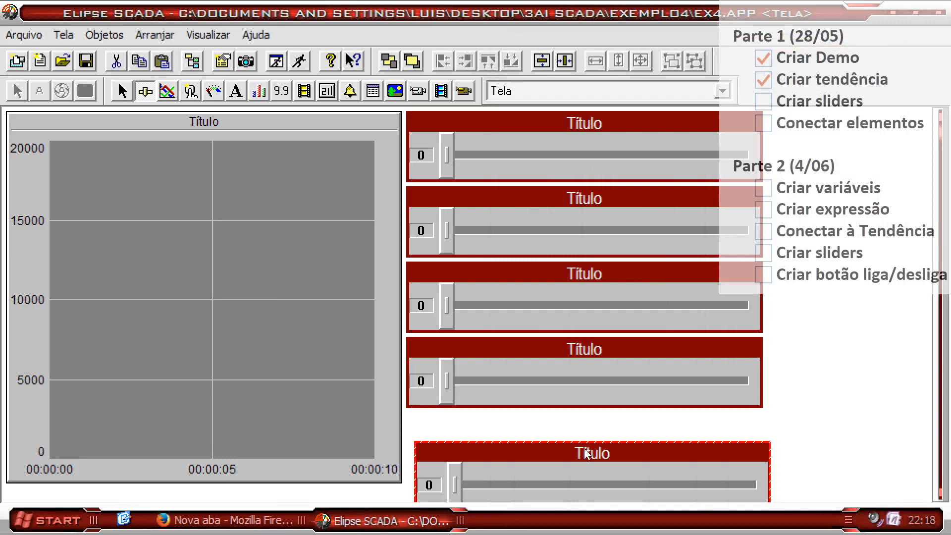
{"action": "double_click", "coordinate": [586, 452]}
{"action": "left_click", "coordinate": [384, 49]}
{"action": "left_click_drag", "start_coordinate": [396, 23], "coordinate": [641, 48]}
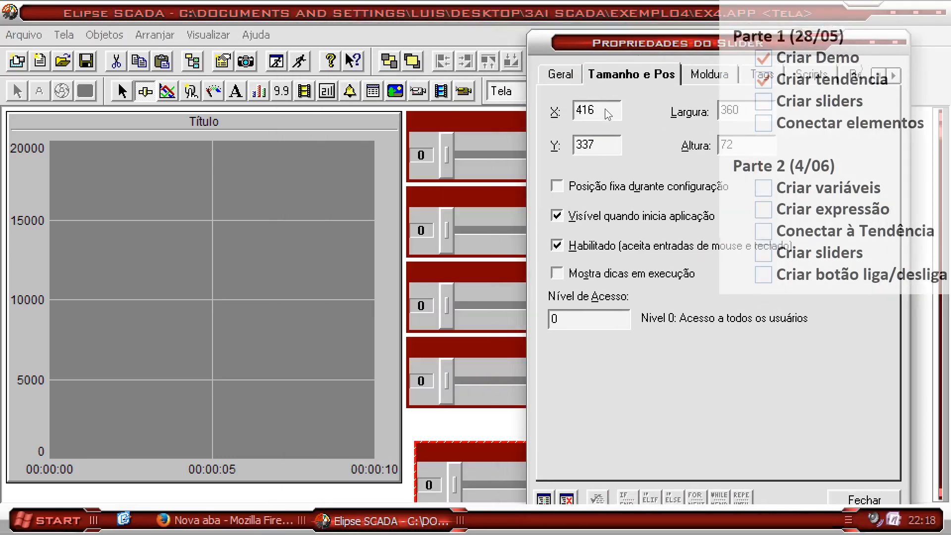
{"action": "double_click", "coordinate": [604, 109]}
{"action": "type", "text": "408"}
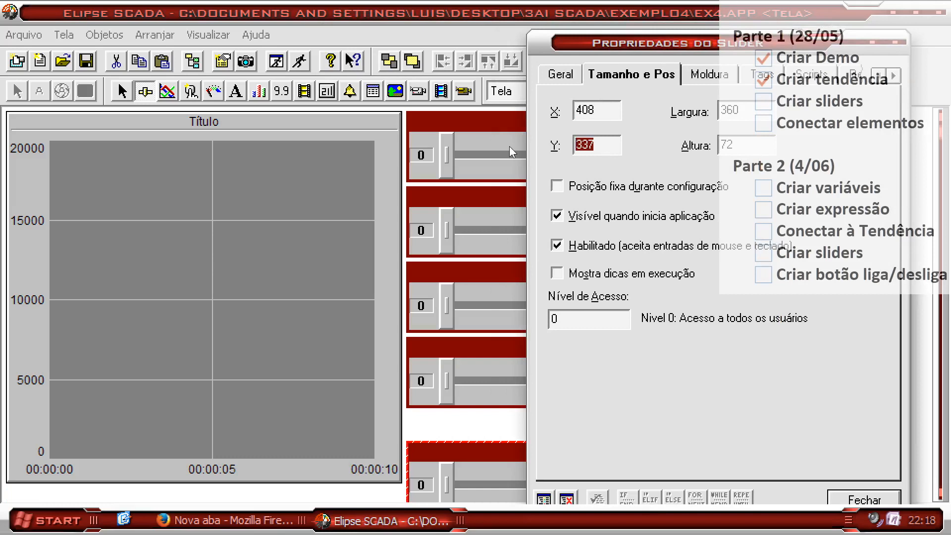
Set the lowest slider's Y coordinate to 308 and close its properties
{"action": "type", "text": "30"}
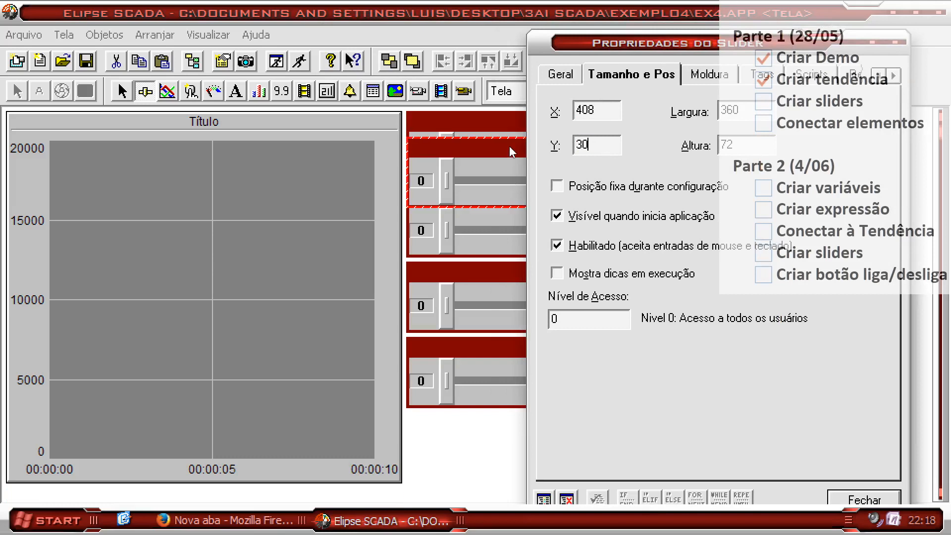
{"action": "type", "text": "8"}
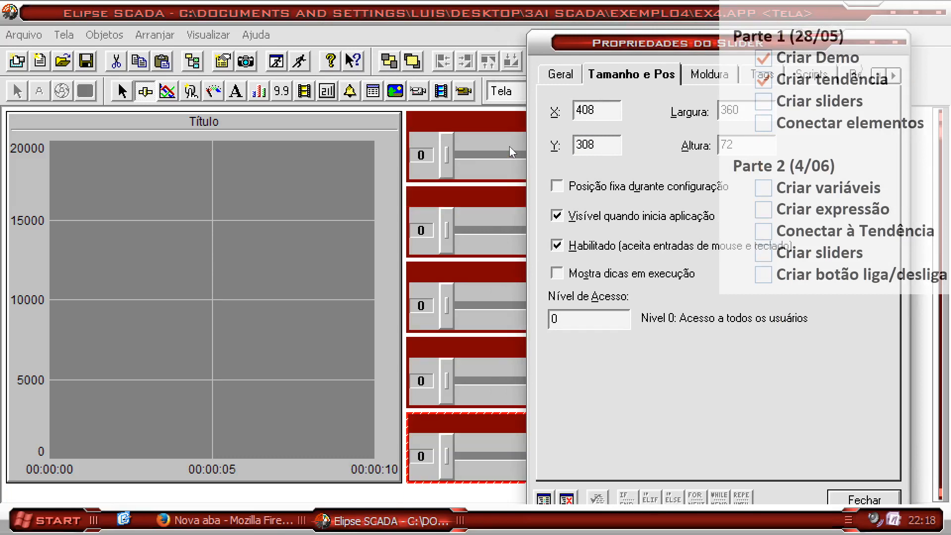
{"action": "left_click", "coordinate": [864, 499]}
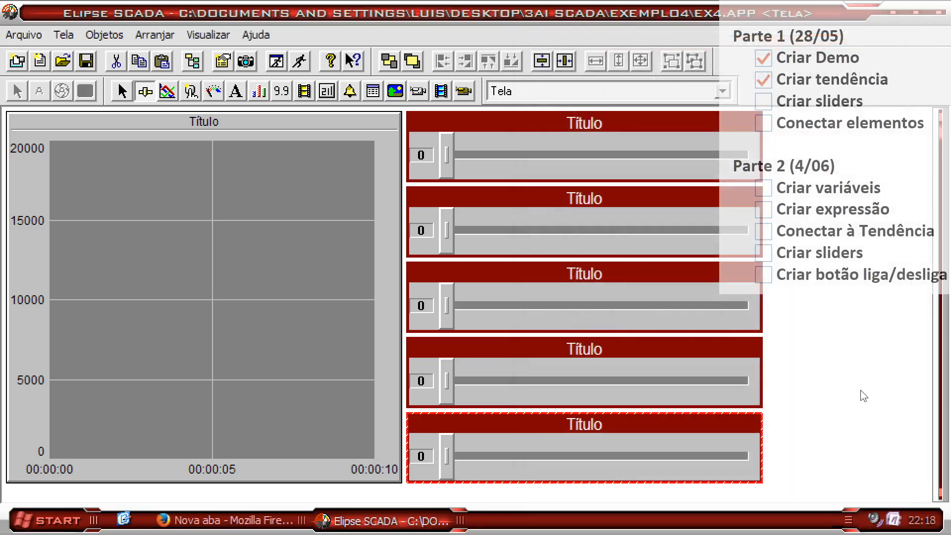
Deselect the lowest slider and save the application
{"action": "left_click", "coordinate": [861, 395]}
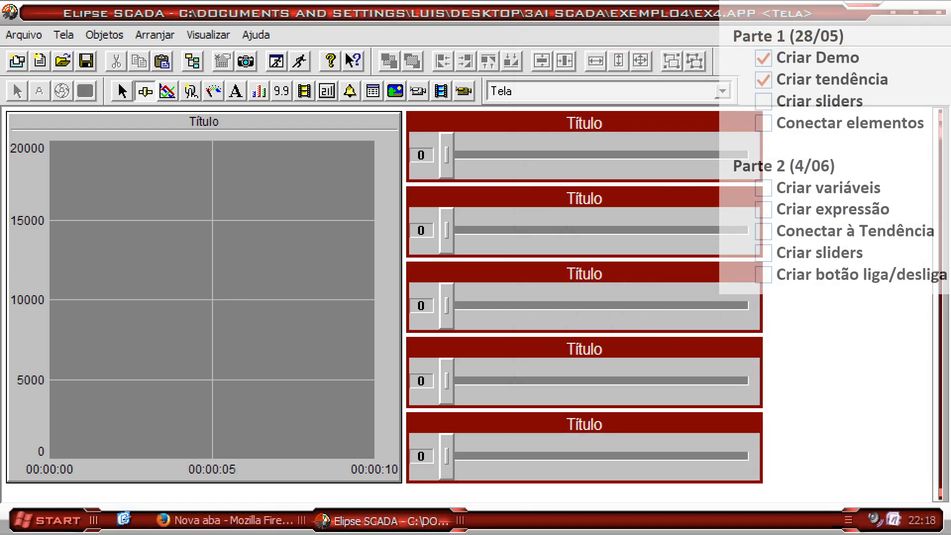
{"action": "left_click", "coordinate": [763, 102]}
{"action": "left_click", "coordinate": [89, 62]}
Add a drawing pen to the trend chart and label it Demo
{"action": "double_click", "coordinate": [228, 239]}
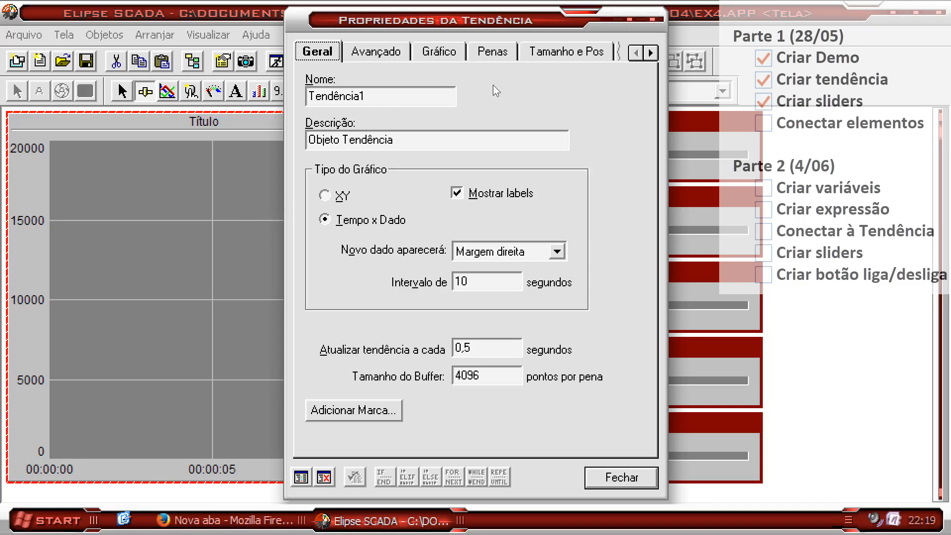
{"action": "left_click", "coordinate": [490, 52]}
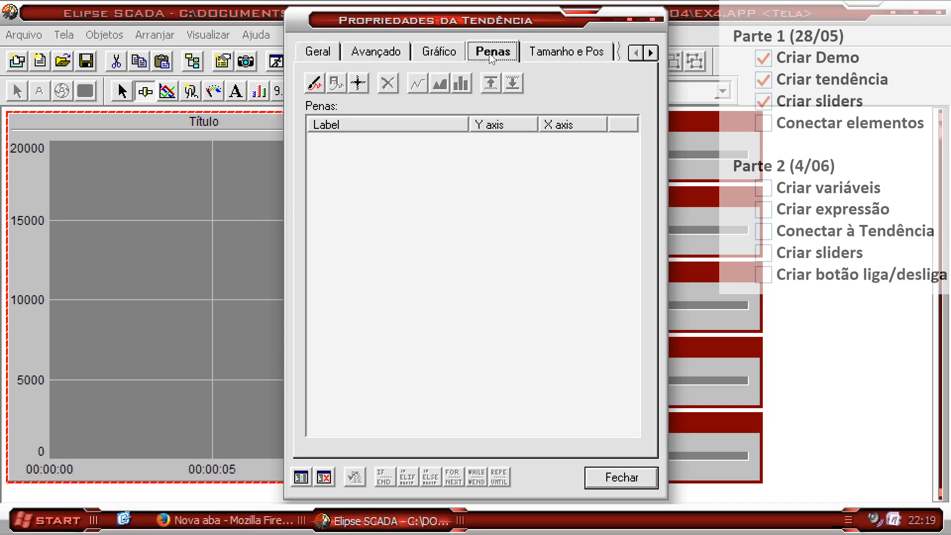
{"action": "left_click", "coordinate": [315, 85]}
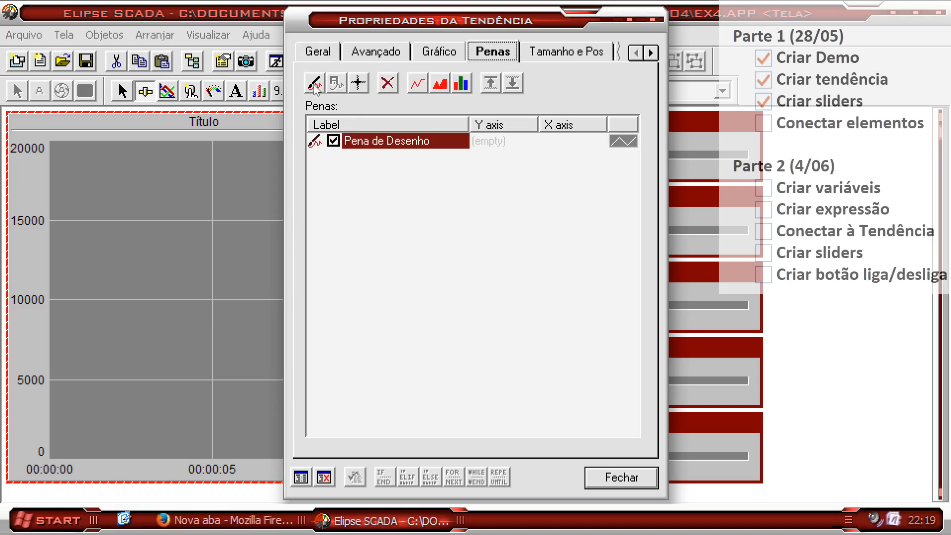
{"action": "left_click", "coordinate": [399, 143]}
{"action": "left_click_drag", "start_coordinate": [429, 141], "coordinate": [342, 142]}
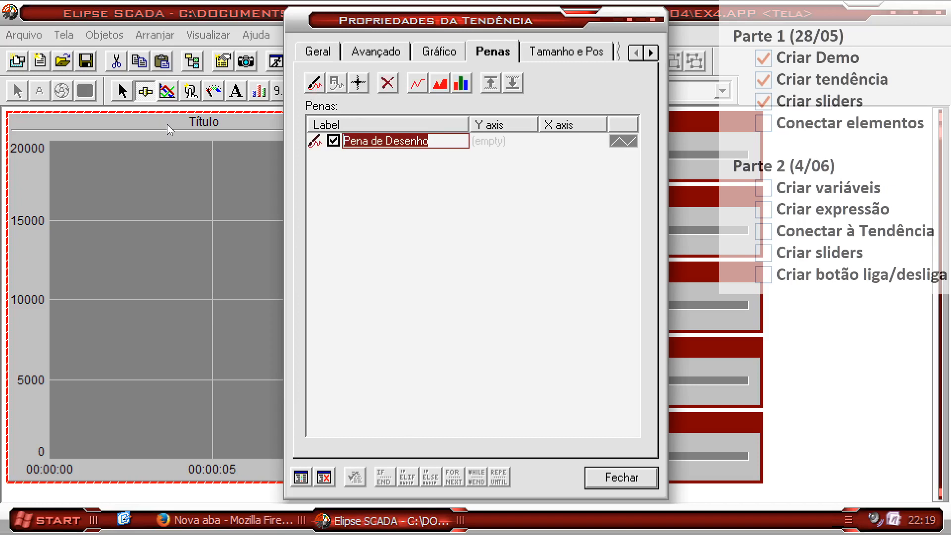
{"action": "type", "text": "Demo"}
{"action": "key", "text": "Return"}
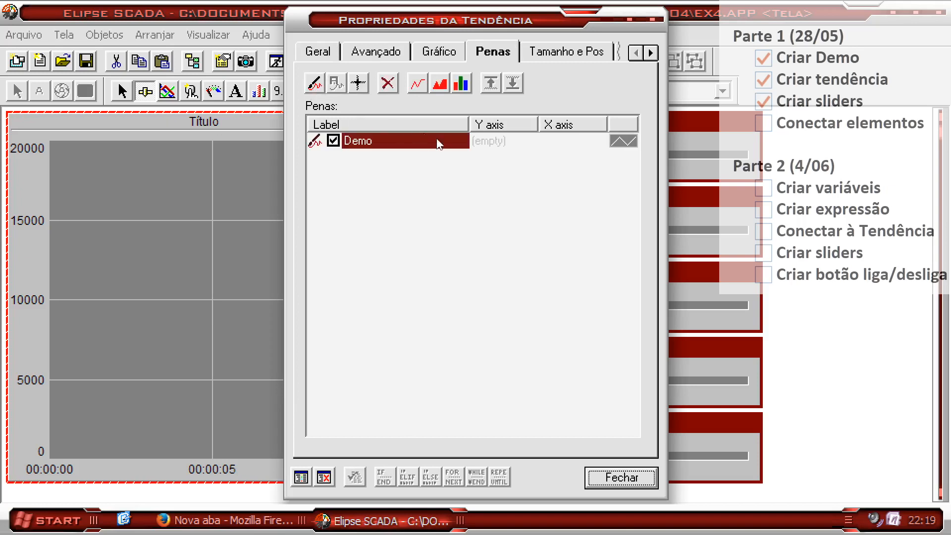
Assign the Tagdodemo tag to the Y axis of the trend chart's Demo pen
{"action": "left_click", "coordinate": [492, 143]}
{"action": "left_click", "coordinate": [526, 144]}
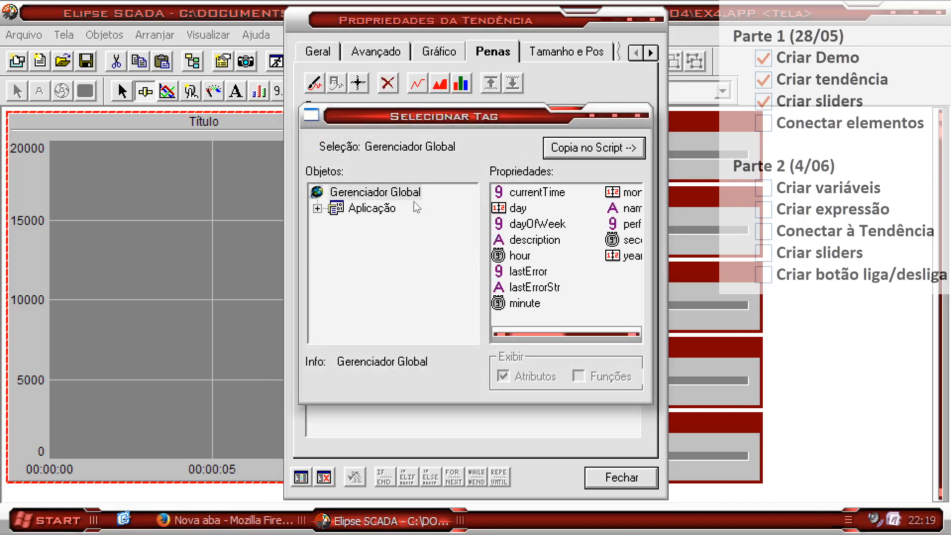
{"action": "left_click", "coordinate": [318, 210]}
{"action": "left_click", "coordinate": [336, 208]}
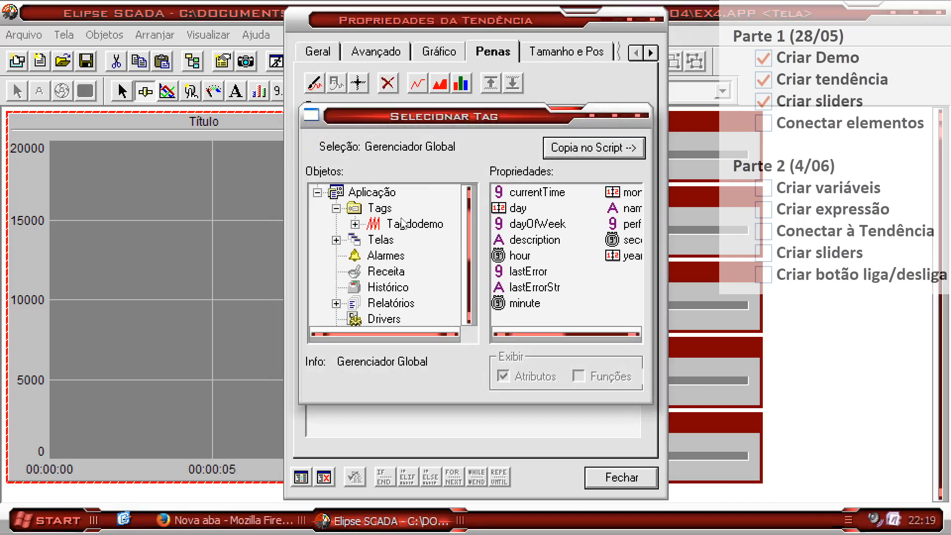
{"action": "left_click", "coordinate": [415, 223]}
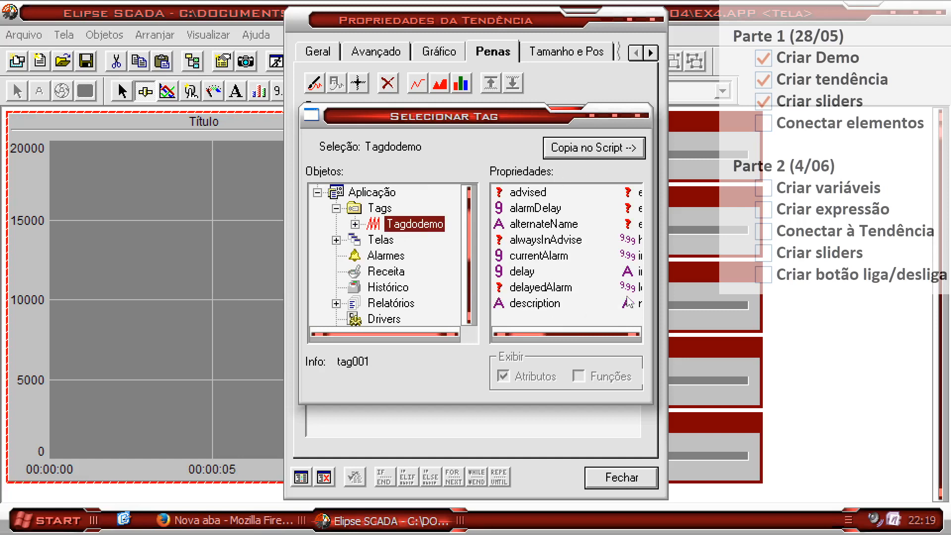
{"action": "left_click", "coordinate": [609, 155]}
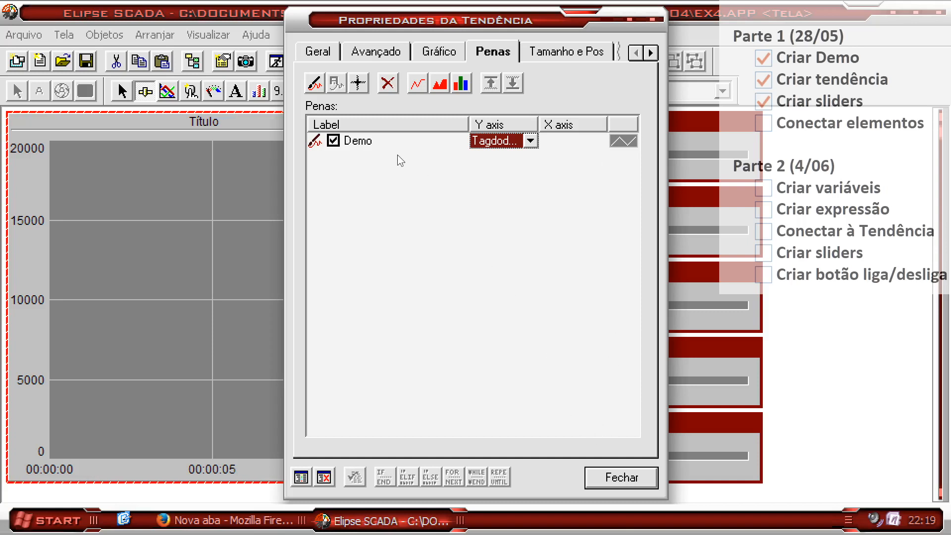
Set all X and Y grid line values of the trend chart to 10 and the vertical axis upper limit to 400
{"action": "left_click", "coordinate": [444, 54]}
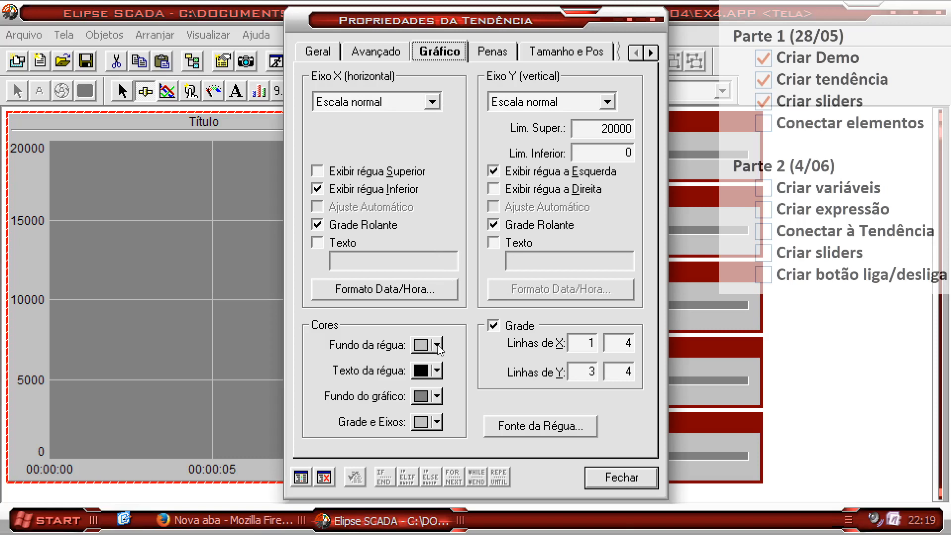
{"action": "left_click_drag", "start_coordinate": [577, 344], "coordinate": [659, 339]}
{"action": "type", "text": "140"}
{"action": "key", "text": "shift+Tab"}
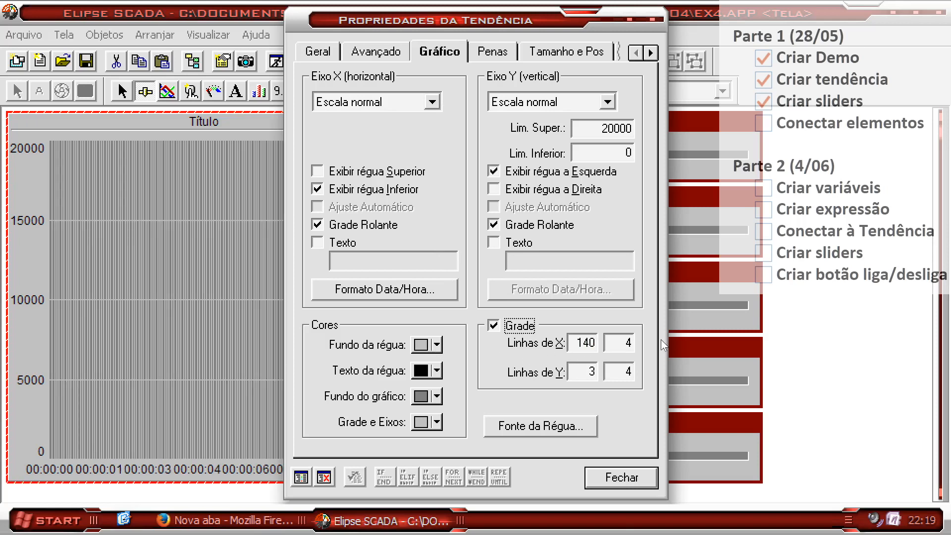
{"action": "key", "text": "Tab"}
{"action": "type", "text": "10"}
{"action": "key", "text": "Tab"}
{"action": "type", "text": "10"}
{"action": "key", "text": "Tab"}
{"action": "type", "text": "10"}
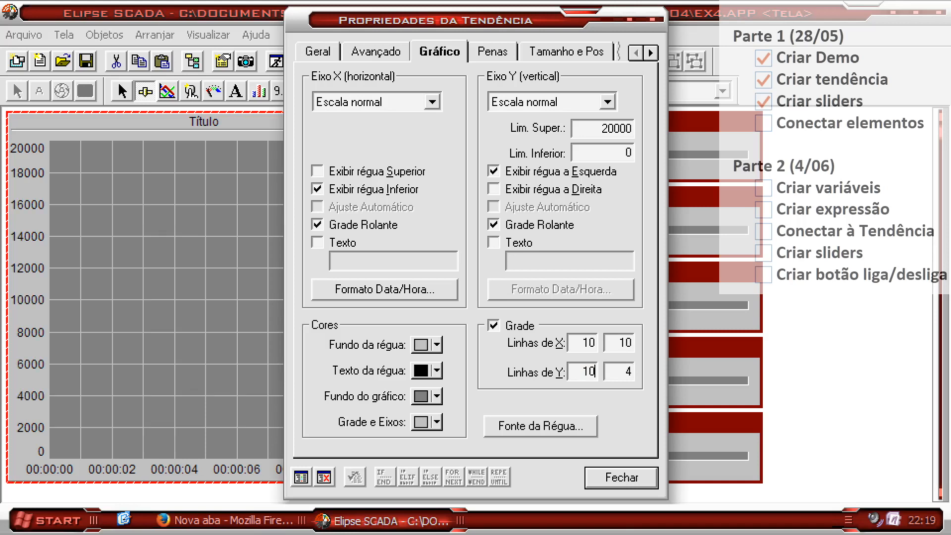
{"action": "key", "text": "Tab"}
{"action": "type", "text": "10"}
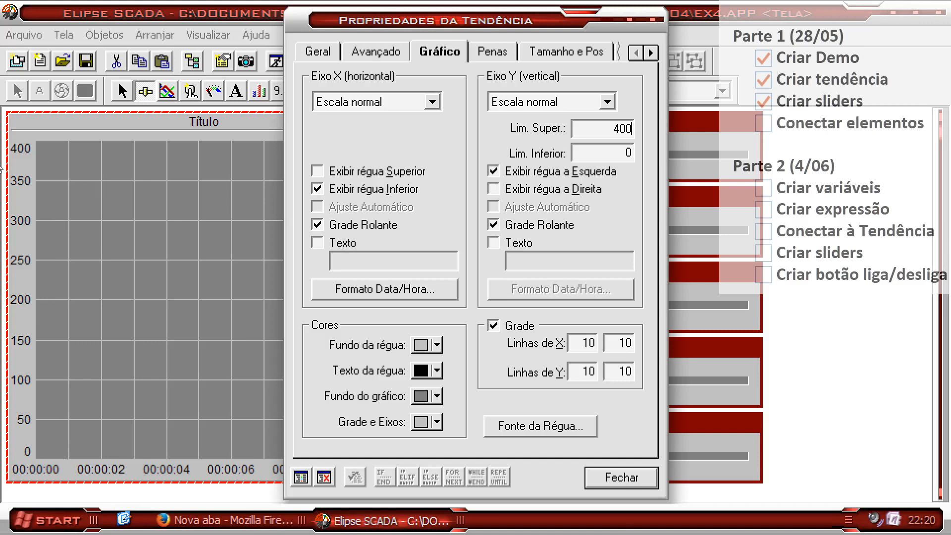
Set both values of the trend chart's X grid lines and both values of its Y grid lines to 8
{"action": "double_click", "coordinate": [582, 343]}
{"action": "type", "text": "8"}
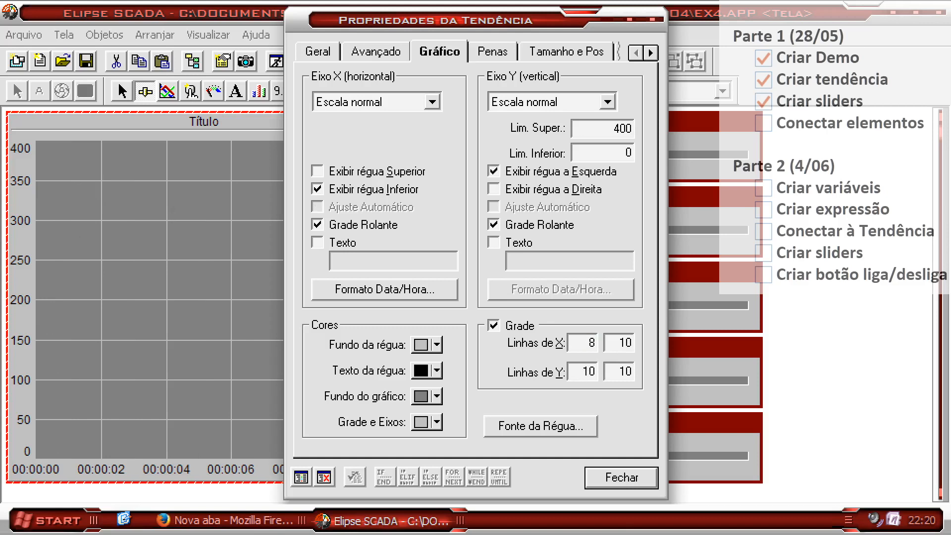
{"action": "key", "text": "Tab"}
{"action": "type", "text": "8"}
{"action": "key", "text": "Tab"}
{"action": "type", "text": "8"}
{"action": "key", "text": "Tab"}
{"action": "type", "text": "8"}
{"action": "key", "text": "shift+Tab"}
{"action": "key", "text": "shift+Tab"}
{"action": "key", "text": "Tab"}
Set the trend chart's ruler background color to dark red and its chart background to light gray
{"action": "left_click", "coordinate": [435, 343]}
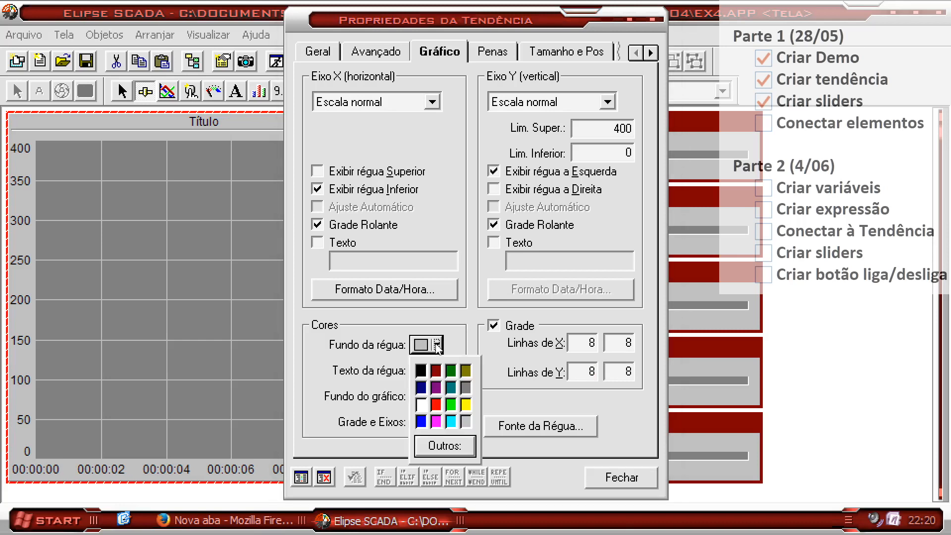
{"action": "left_click", "coordinate": [462, 420]}
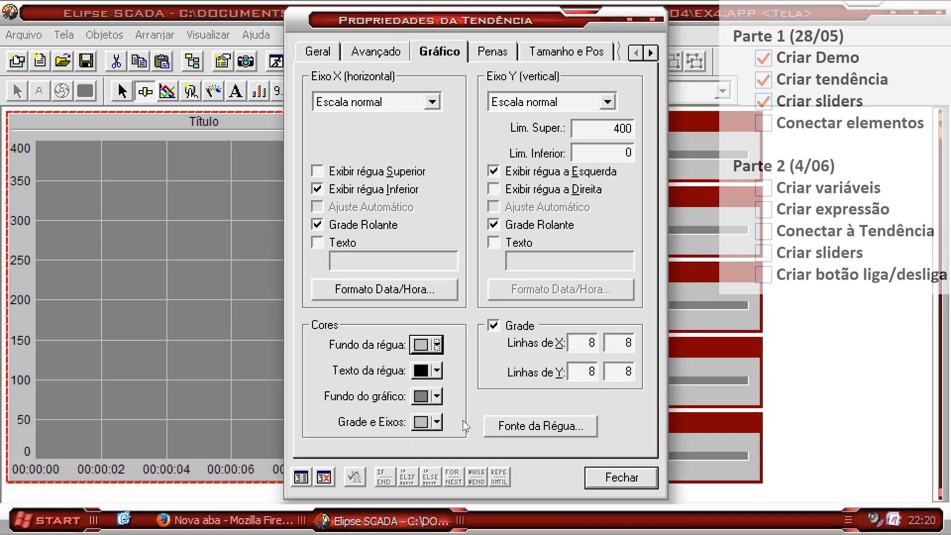
{"action": "left_click", "coordinate": [435, 349]}
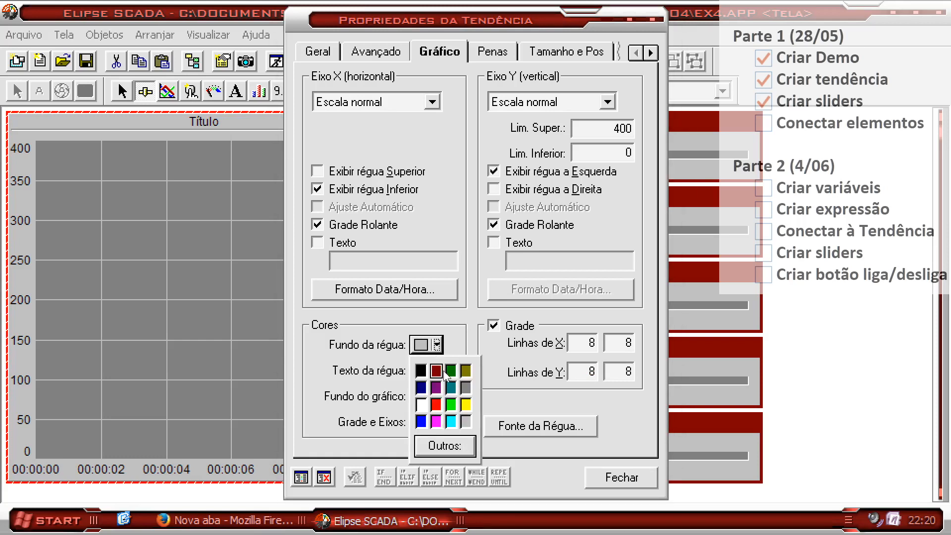
{"action": "left_click", "coordinate": [436, 370]}
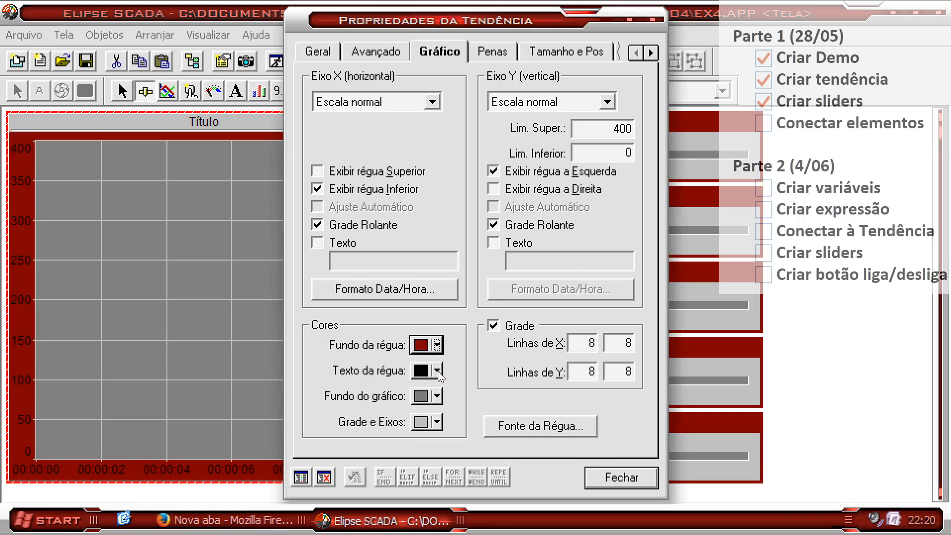
{"action": "left_click", "coordinate": [436, 396]}
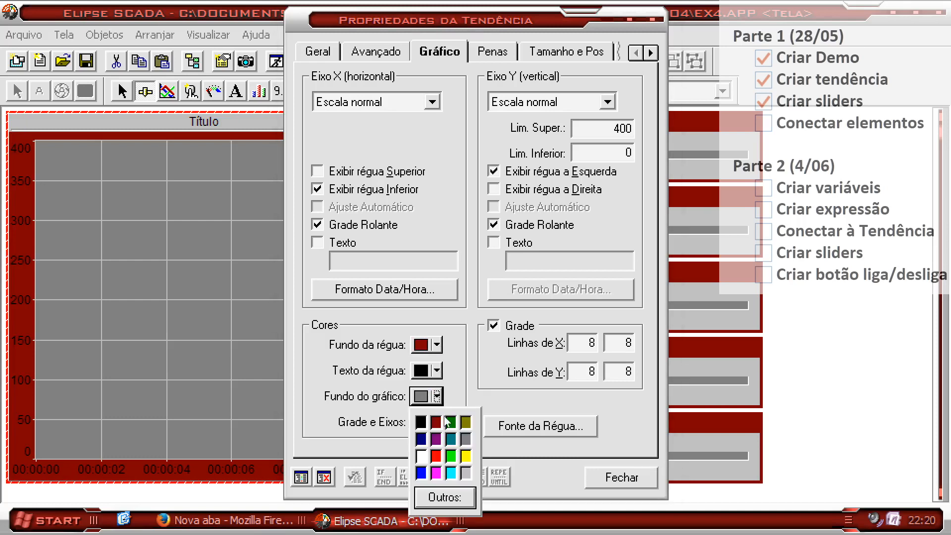
{"action": "left_click", "coordinate": [466, 470]}
Color the trend chart's grid and axes dark red and its ruler text white
{"action": "left_click", "coordinate": [436, 422]}
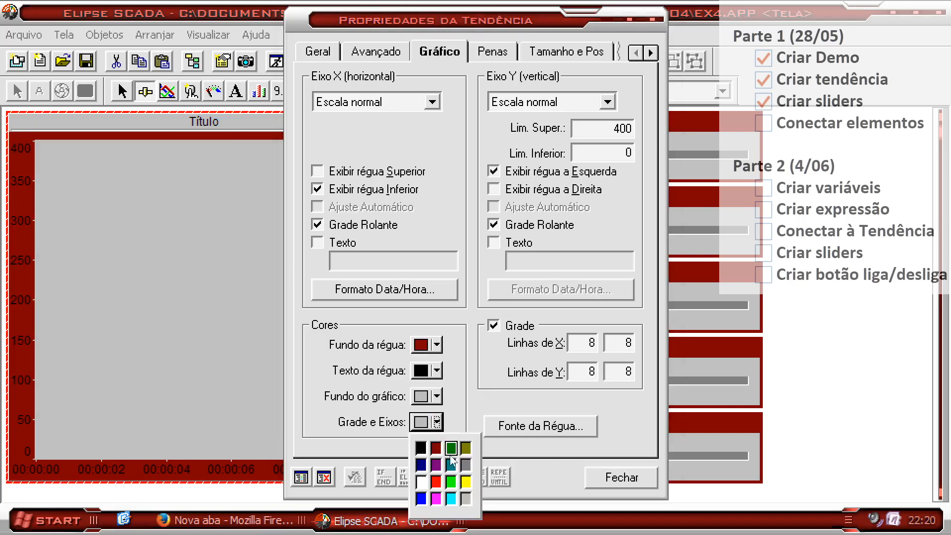
{"action": "left_click", "coordinate": [436, 448]}
{"action": "left_click", "coordinate": [436, 370]}
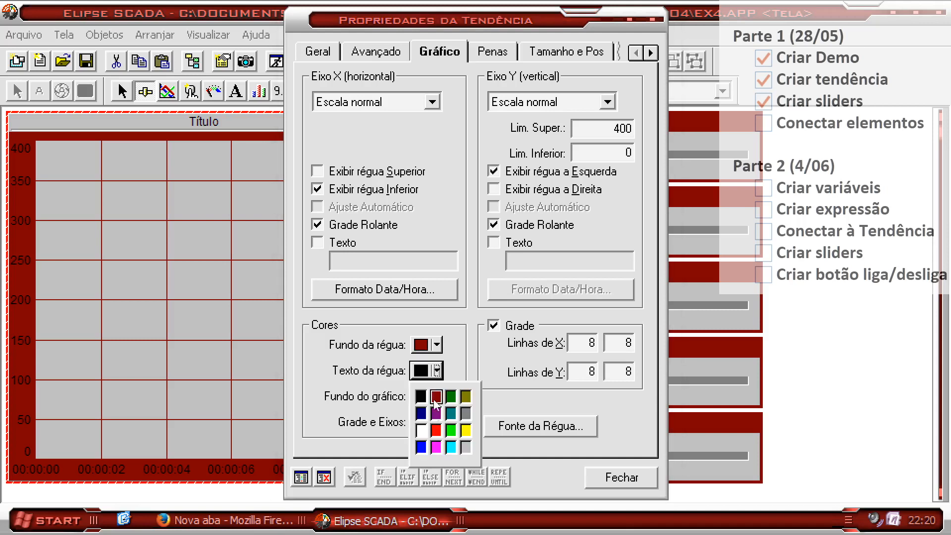
{"action": "left_click", "coordinate": [470, 412]}
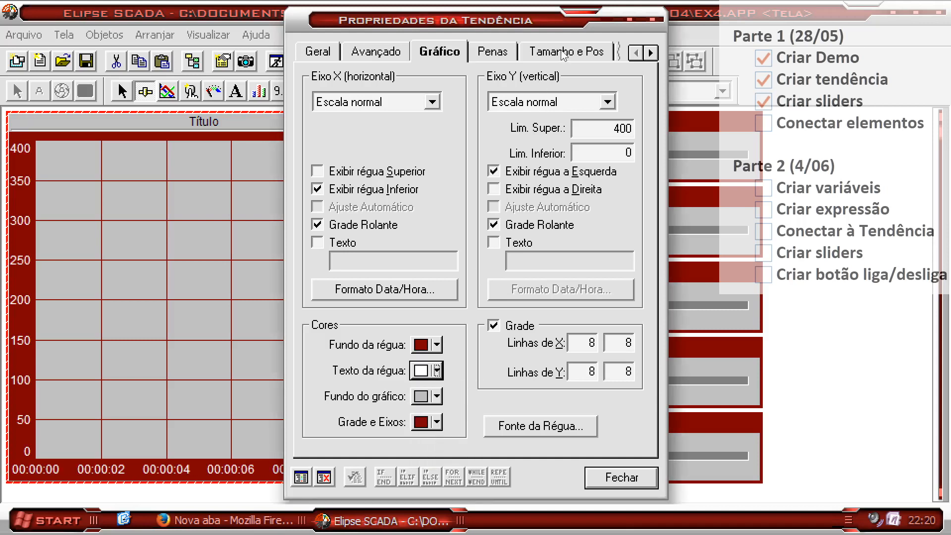
Hide the trend chart's frame, close its properties and deselect the chart
{"action": "left_click", "coordinate": [617, 53]}
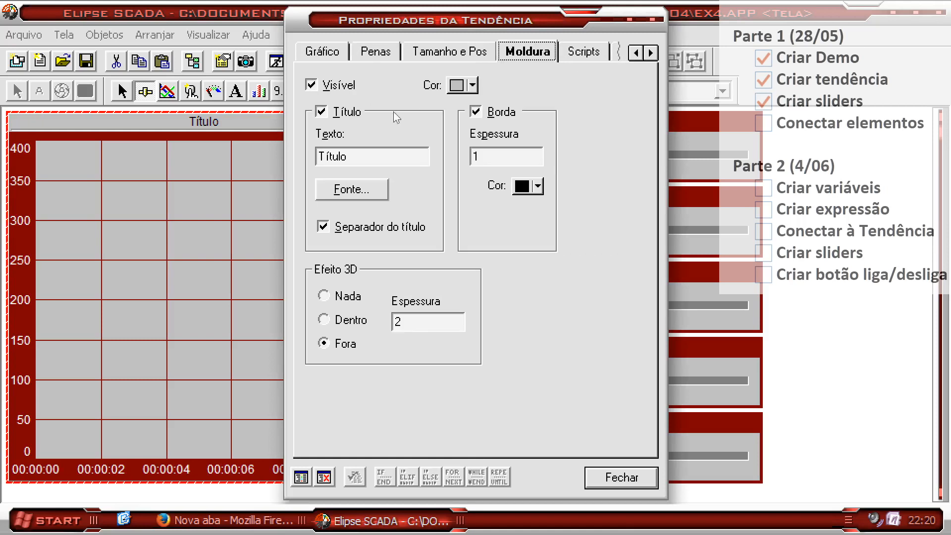
{"action": "left_click", "coordinate": [332, 85]}
{"action": "left_click", "coordinate": [605, 477]}
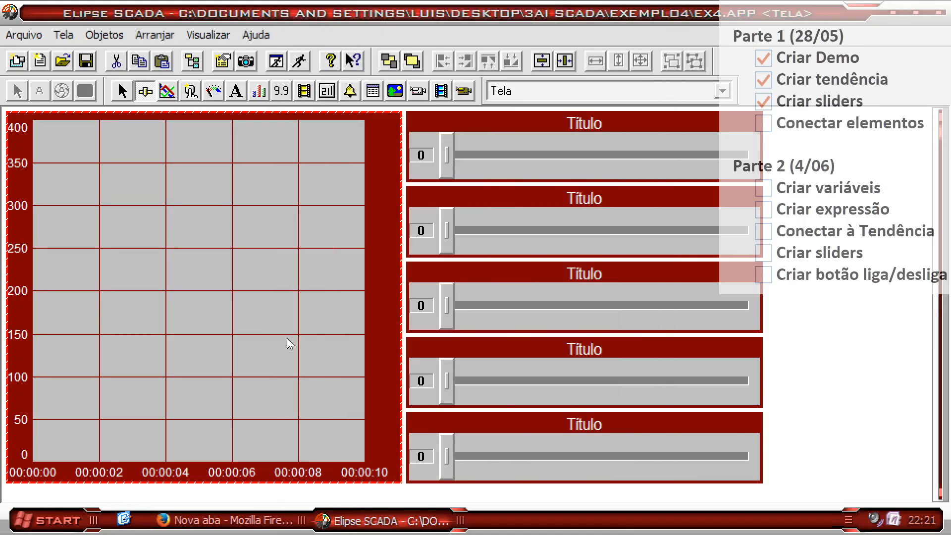
{"action": "left_click", "coordinate": [360, 500]}
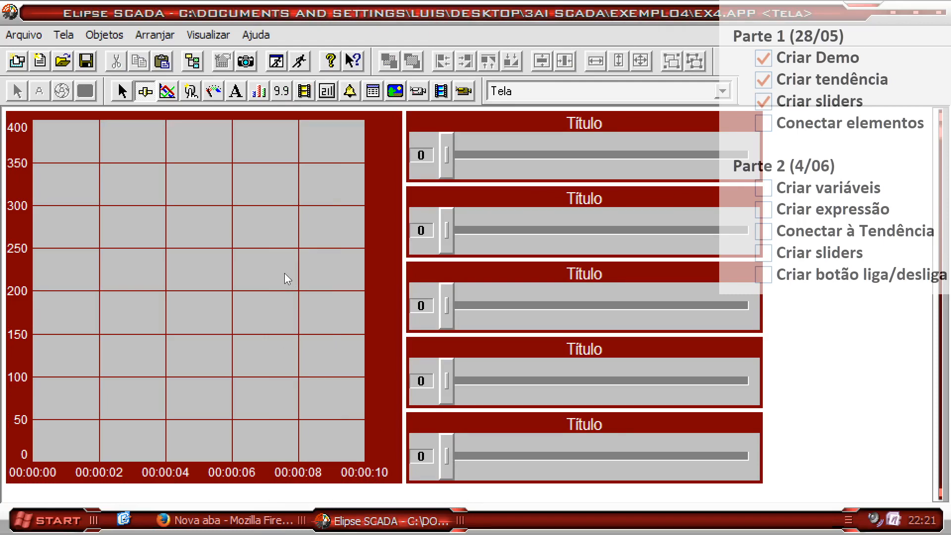
Test-run the application, moving the five sliders from first to last to 67, 84, 53, 35 and 78, and close it
{"action": "left_click", "coordinate": [301, 60]}
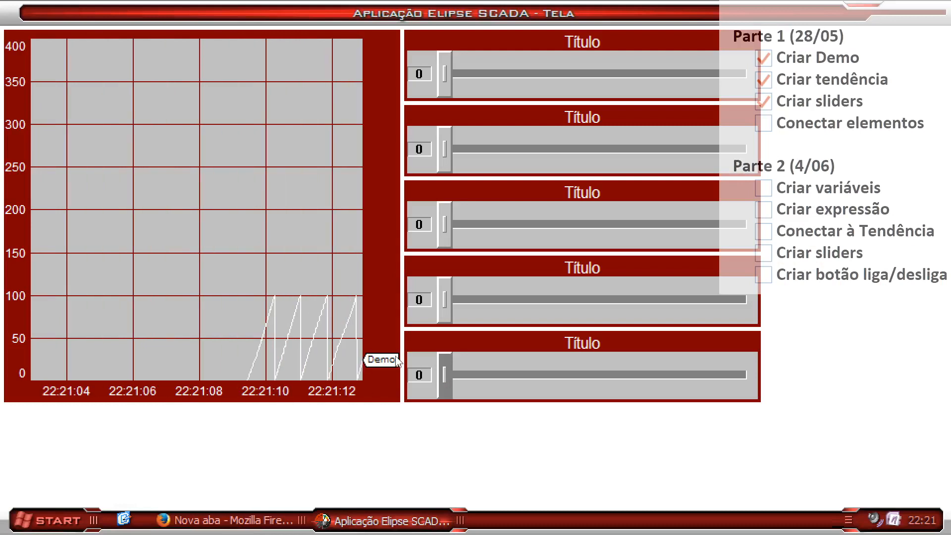
{"action": "left_click_drag", "start_coordinate": [442, 301], "coordinate": [547, 301]}
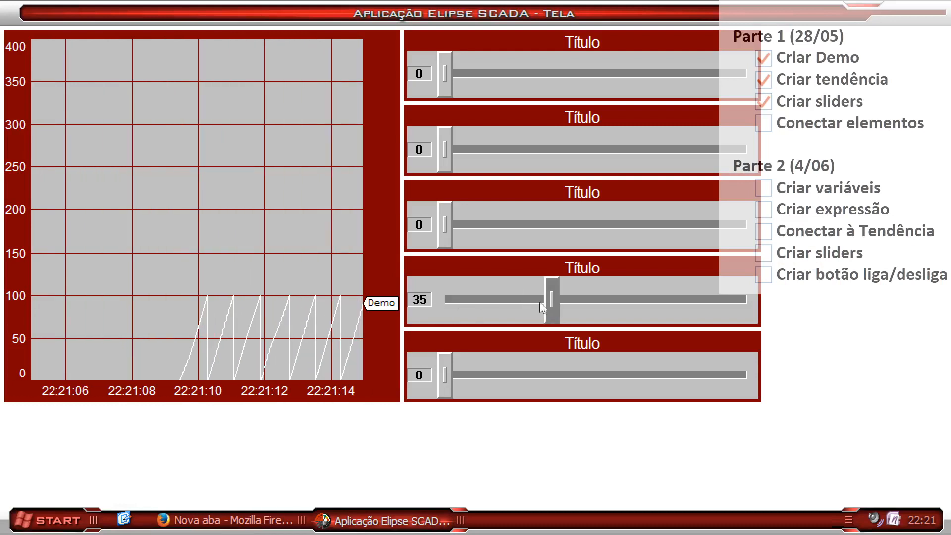
{"action": "left_click_drag", "start_coordinate": [444, 224], "coordinate": [603, 224]}
{"action": "left_click", "coordinate": [501, 148]}
{"action": "left_click_drag", "start_coordinate": [458, 148], "coordinate": [699, 147]}
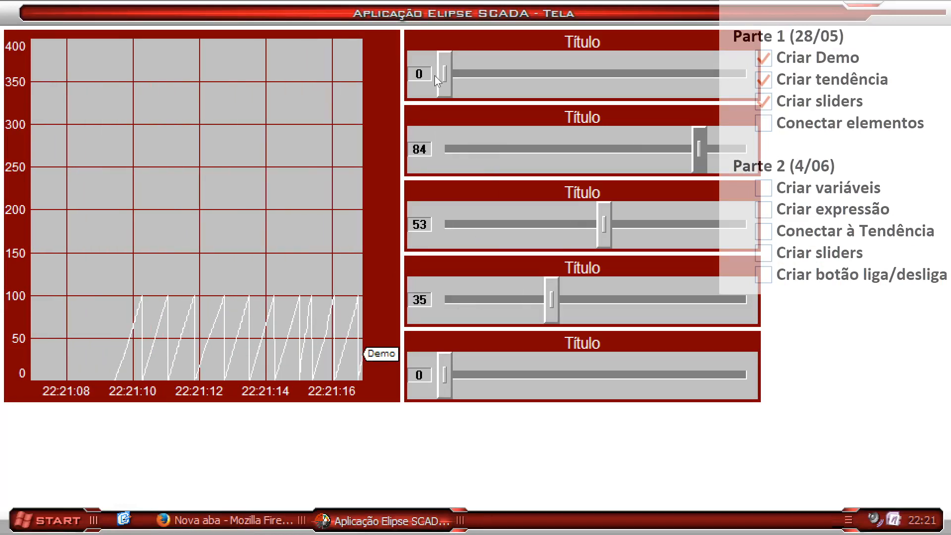
{"action": "left_click_drag", "start_coordinate": [434, 75], "coordinate": [644, 74]}
{"action": "left_click_drag", "start_coordinate": [455, 374], "coordinate": [687, 374]}
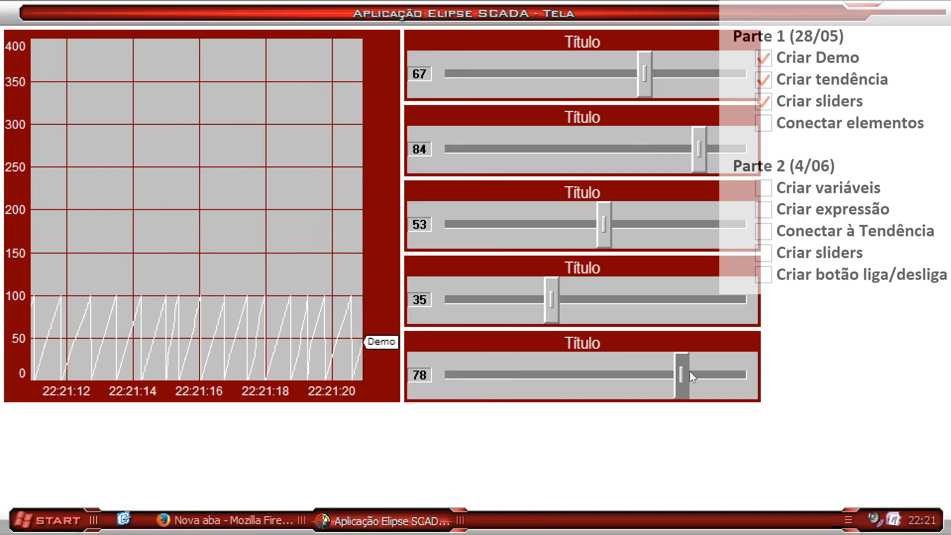
{"action": "key", "text": "alt+F4"}
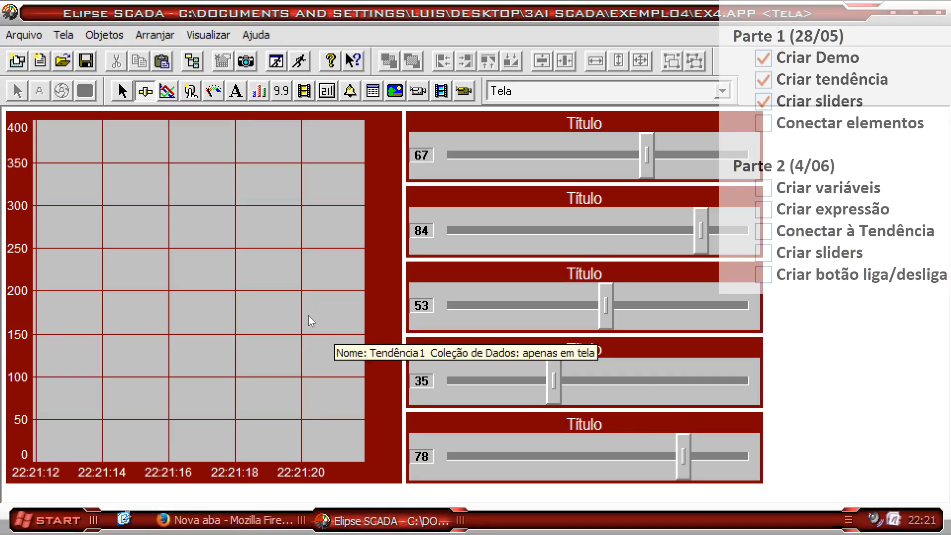
Set a shorter update interval, in seconds, for the trend chart
{"action": "double_click", "coordinate": [266, 263]}
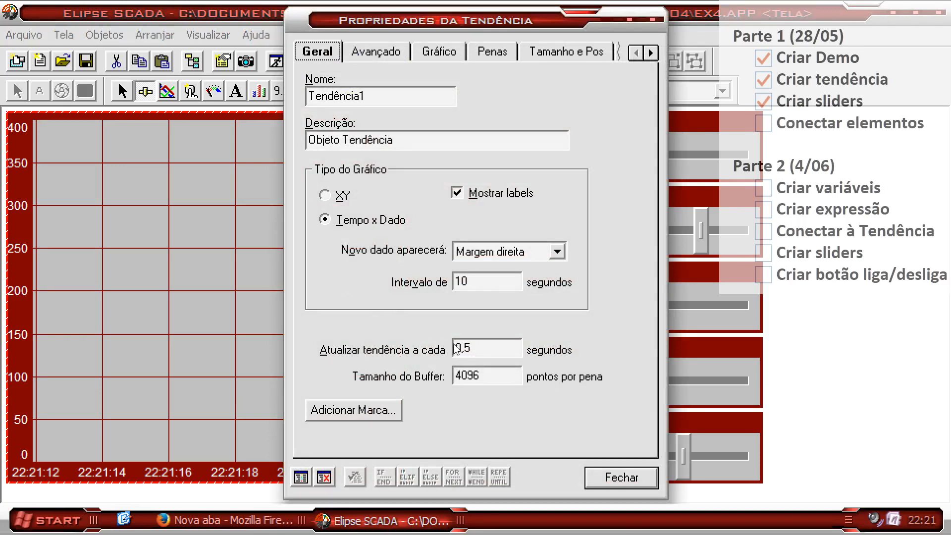
{"action": "left_click_drag", "start_coordinate": [464, 350], "coordinate": [532, 353]}
{"action": "type", "text": "01"}
Change the trend chart's Demo pen to a dark red, thicker solid line and close the chart's properties
{"action": "left_click", "coordinate": [439, 51]}
{"action": "left_click", "coordinate": [492, 51]}
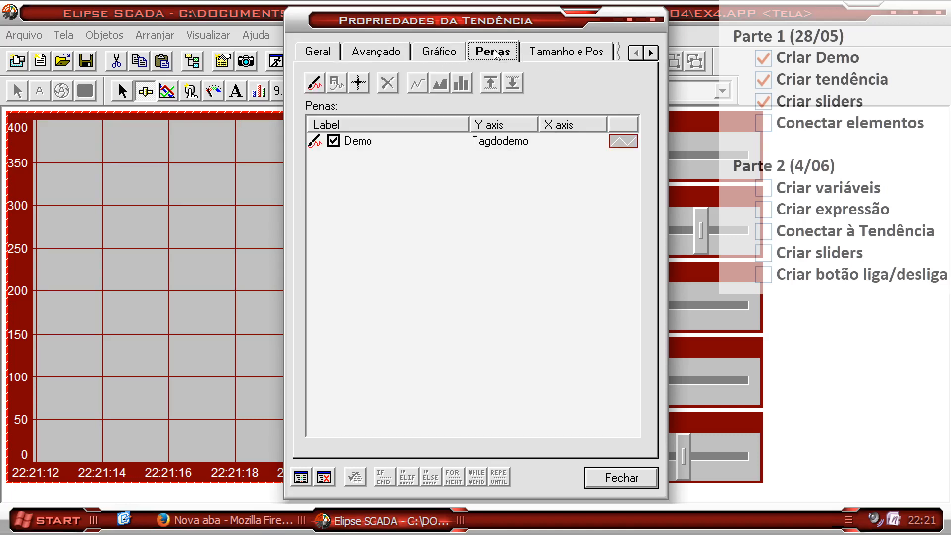
{"action": "left_click", "coordinate": [623, 142]}
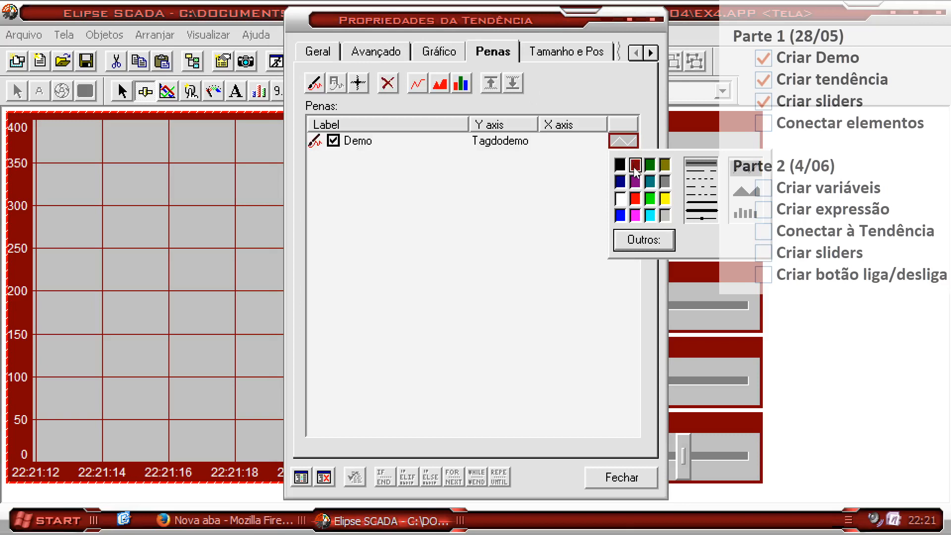
{"action": "left_click", "coordinate": [634, 167]}
{"action": "left_click", "coordinate": [623, 142]}
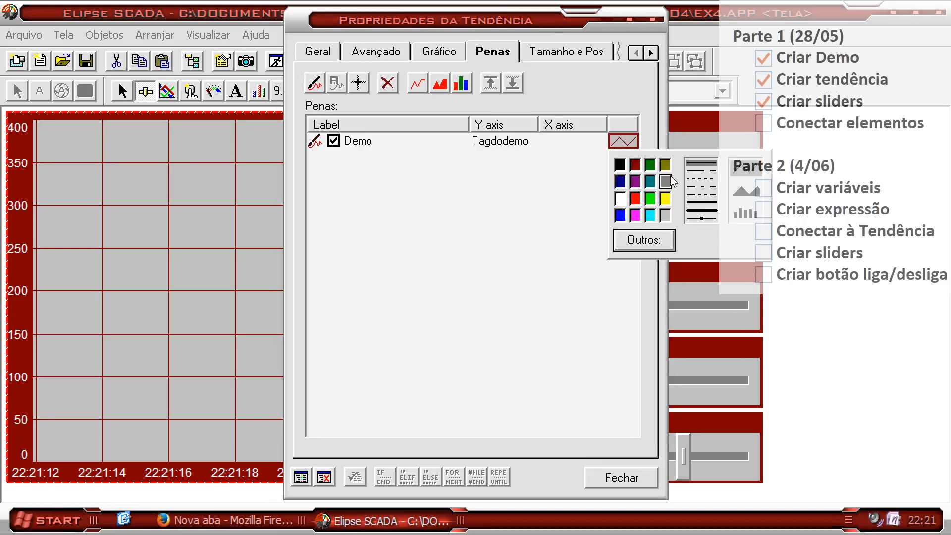
{"action": "left_click", "coordinate": [702, 203]}
{"action": "left_click", "coordinate": [632, 145]}
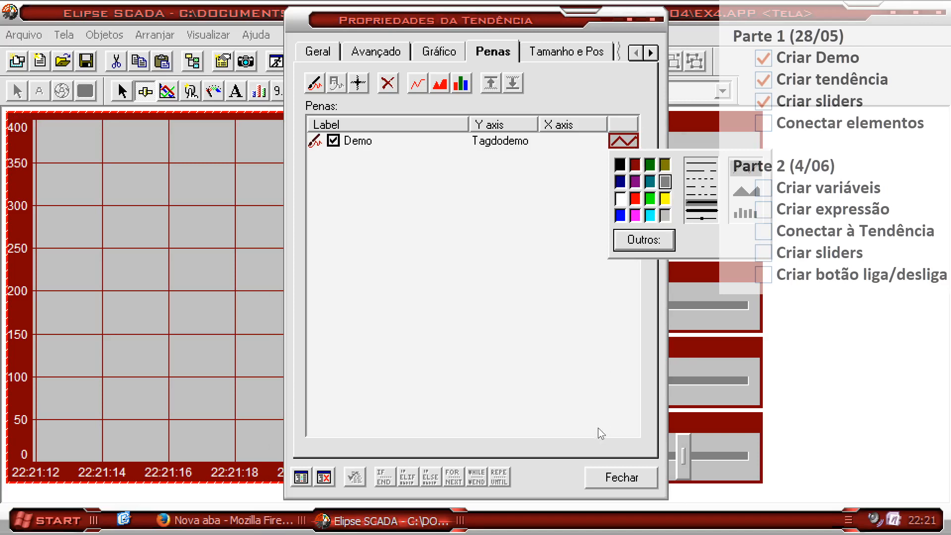
{"action": "left_click", "coordinate": [612, 480]}
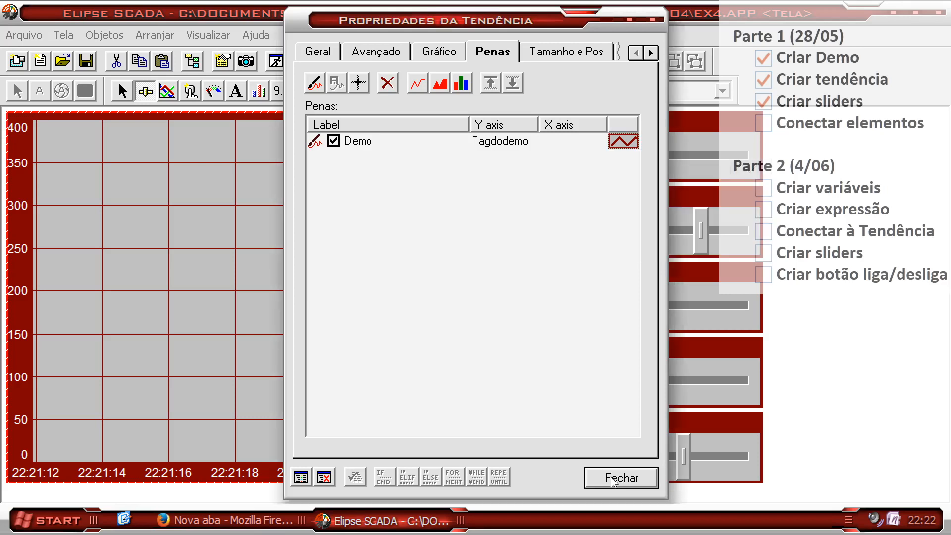
{"action": "left_click", "coordinate": [613, 479]}
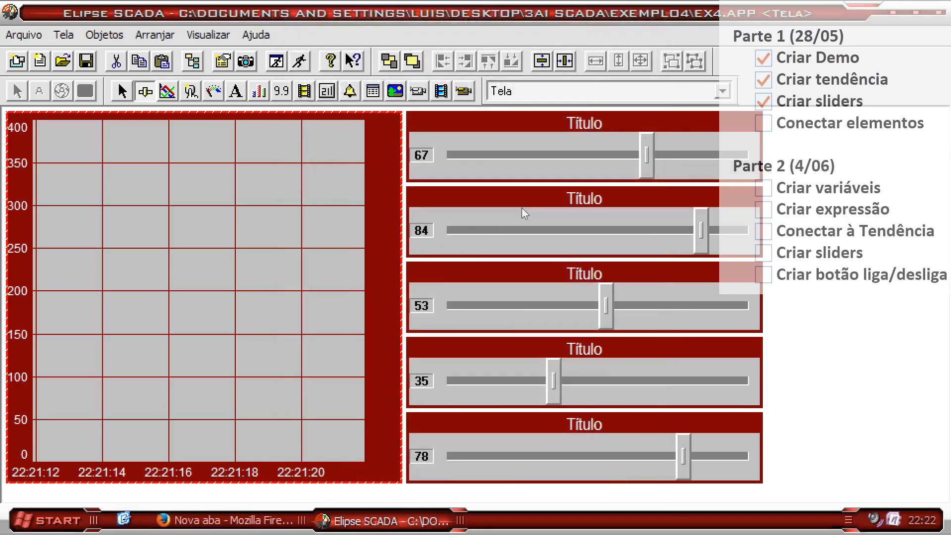
Connect the first slider to the lowLimit property of the Tagdodemo tag
{"action": "left_click", "coordinate": [534, 130]}
{"action": "double_click", "coordinate": [534, 130]}
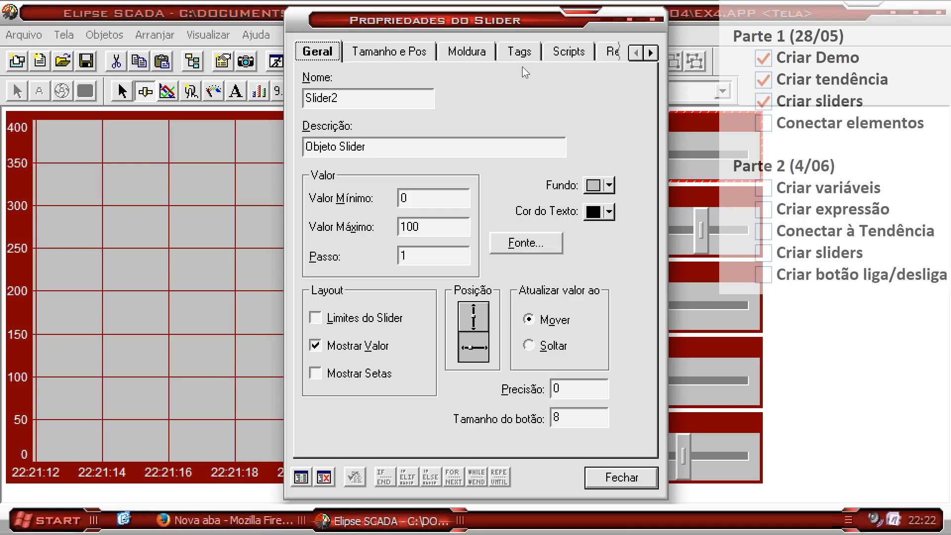
{"action": "left_click", "coordinate": [520, 52]}
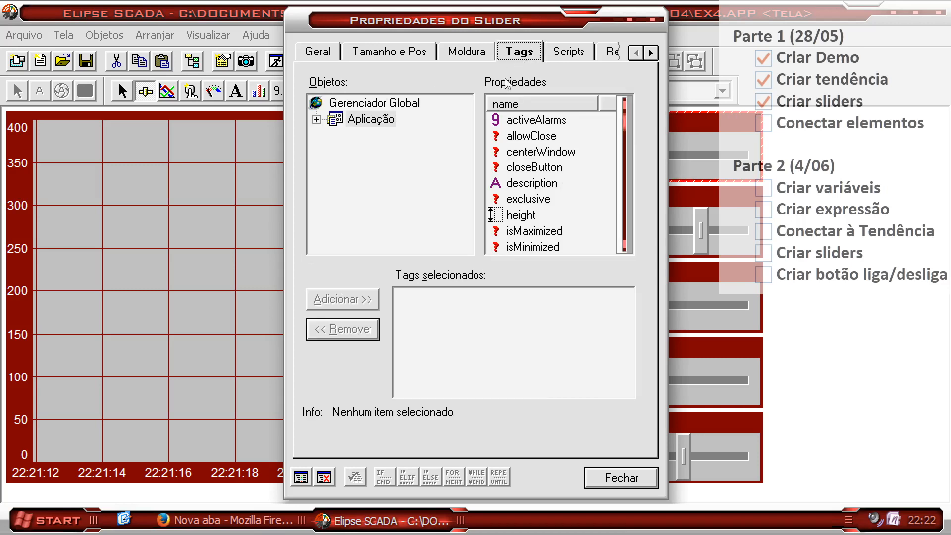
{"action": "left_click", "coordinate": [317, 125]}
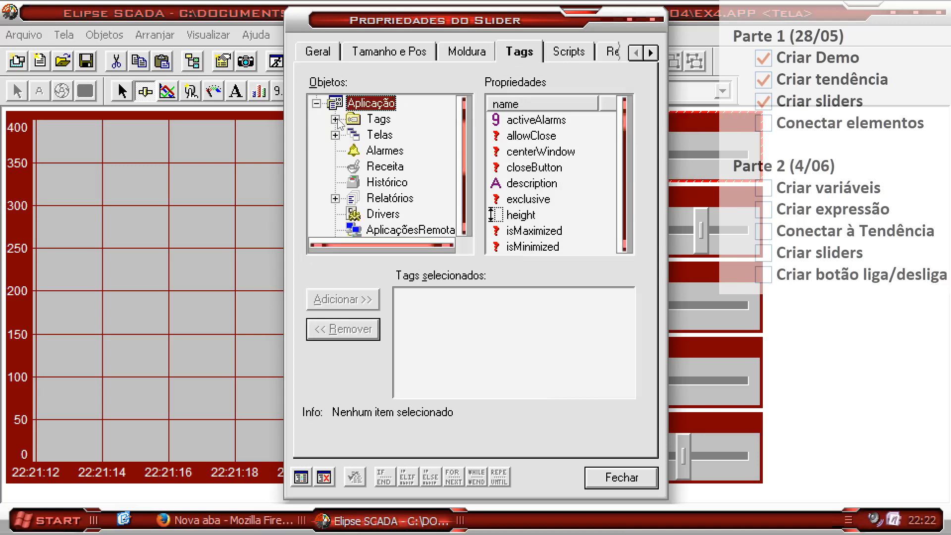
{"action": "left_click", "coordinate": [335, 119]}
{"action": "left_click", "coordinate": [354, 134]}
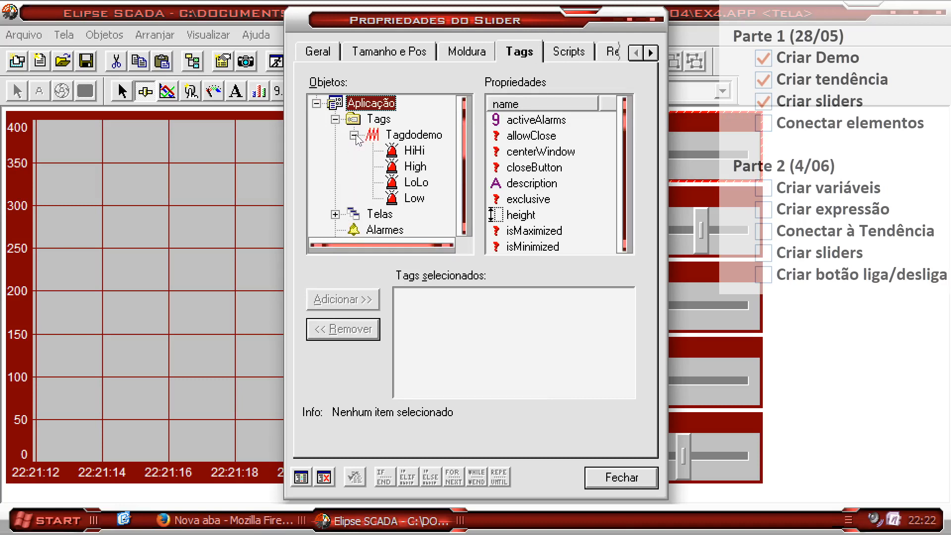
{"action": "left_click", "coordinate": [412, 135]}
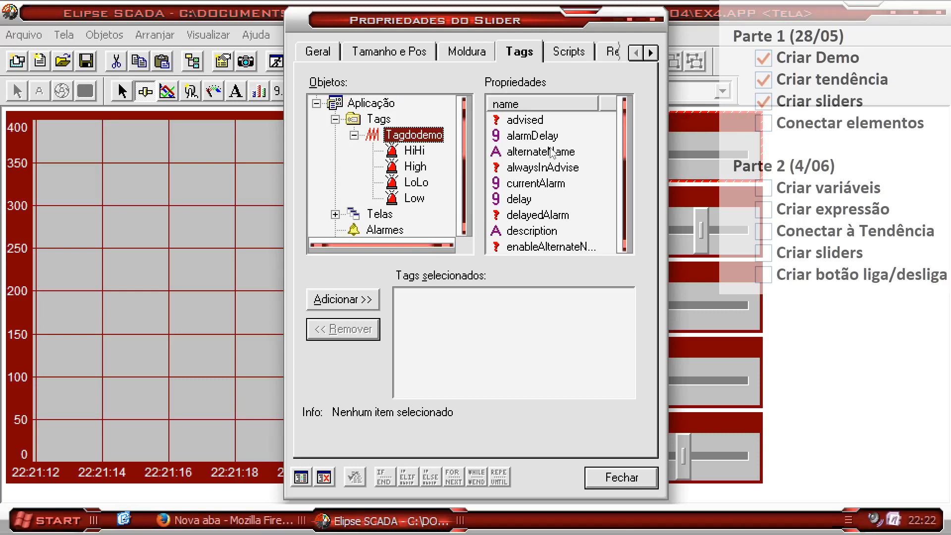
{"action": "left_click_drag", "start_coordinate": [620, 145], "coordinate": [618, 195]}
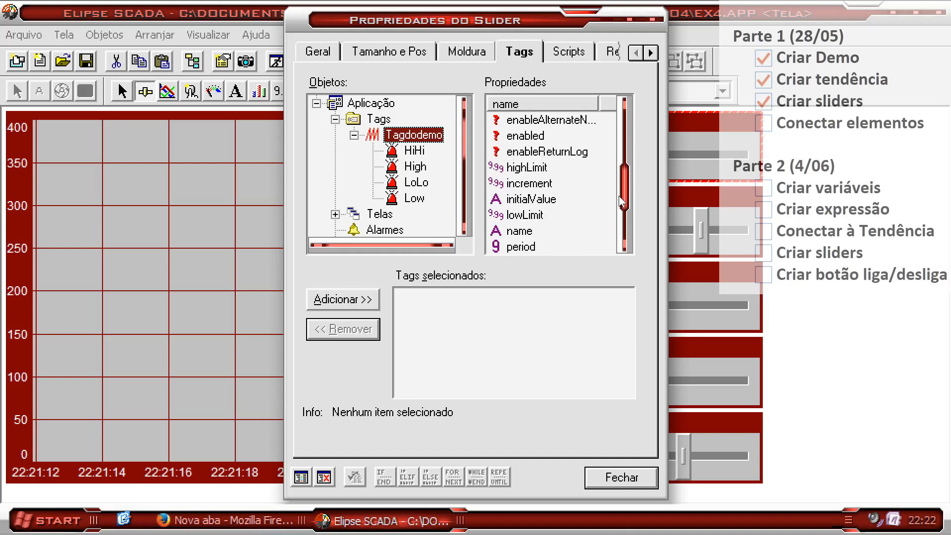
{"action": "left_click", "coordinate": [528, 216]}
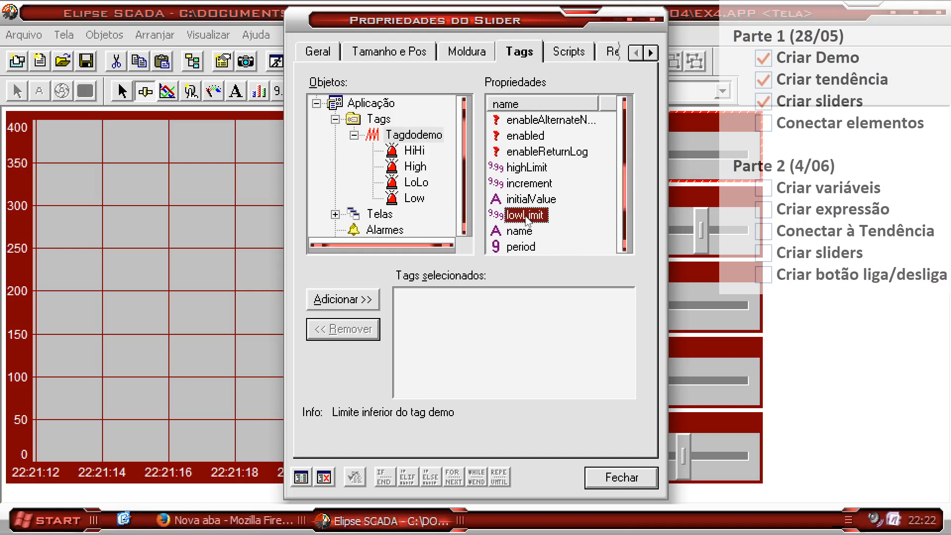
{"action": "double_click", "coordinate": [523, 216]}
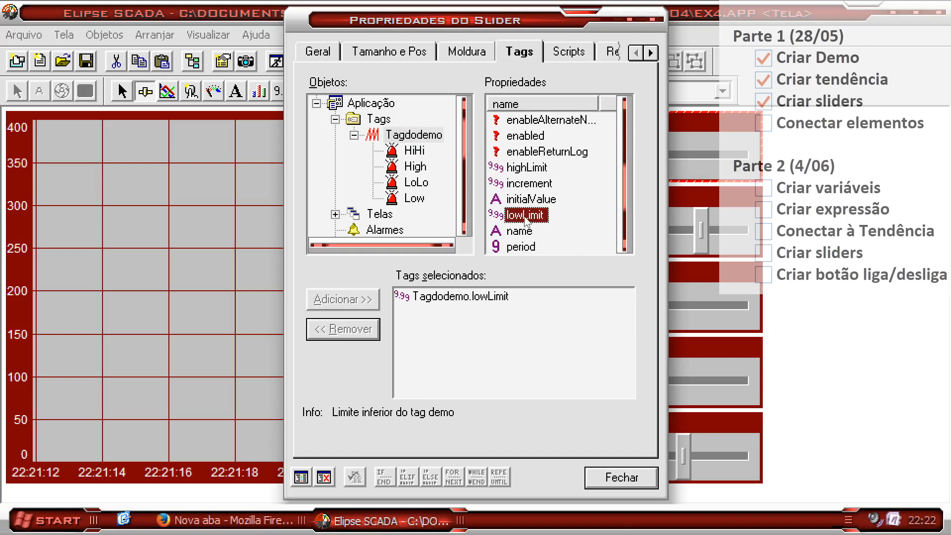
Set the first slider's frame title to LowLimit and close its properties
{"action": "left_click", "coordinate": [477, 55]}
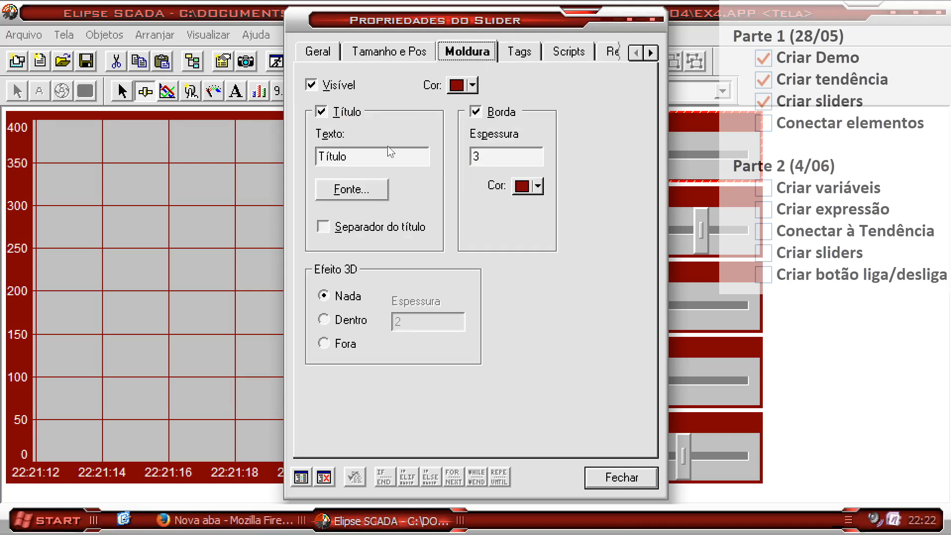
{"action": "double_click", "coordinate": [370, 159]}
{"action": "type", "text": "LowLimit"}
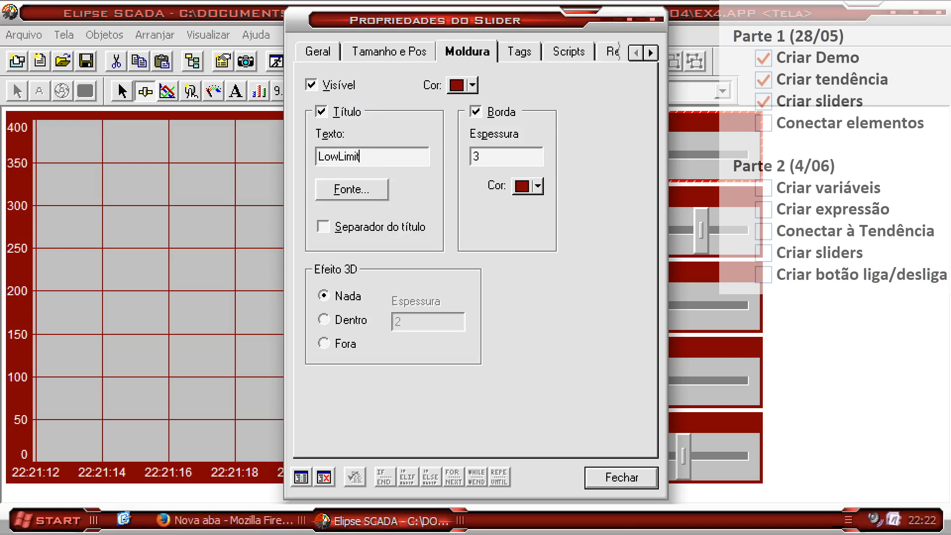
{"action": "left_click", "coordinate": [608, 476]}
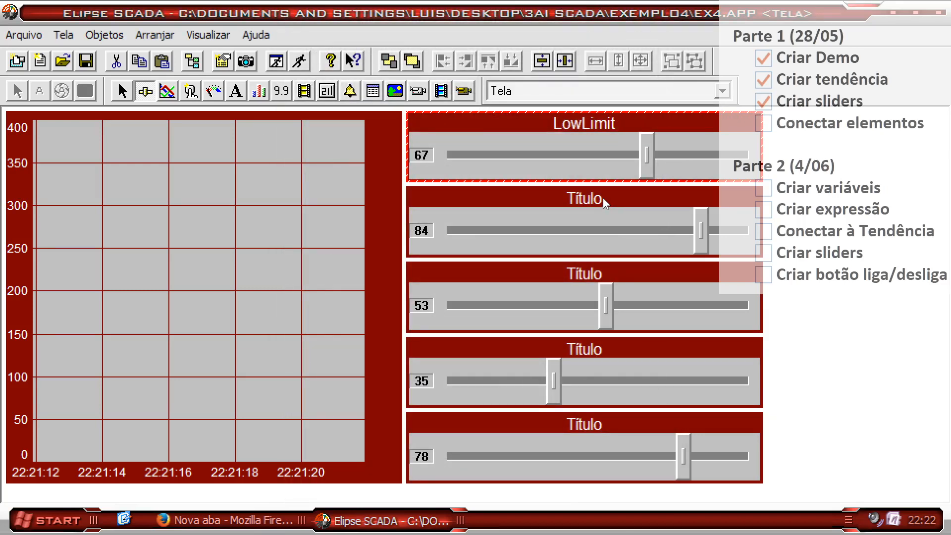
Connect the second slider from the top to the highLimit property of the Tagdodemo tag
{"action": "double_click", "coordinate": [604, 198]}
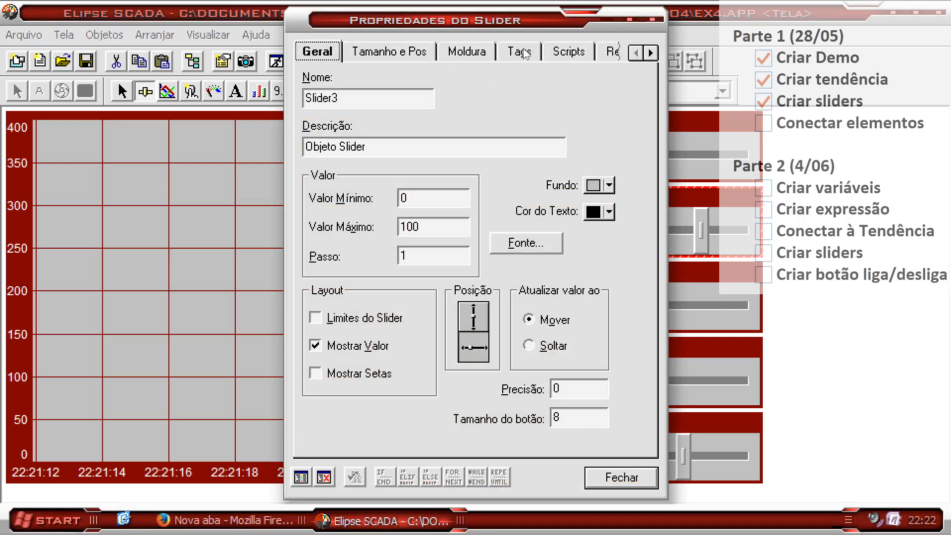
{"action": "left_click", "coordinate": [518, 52]}
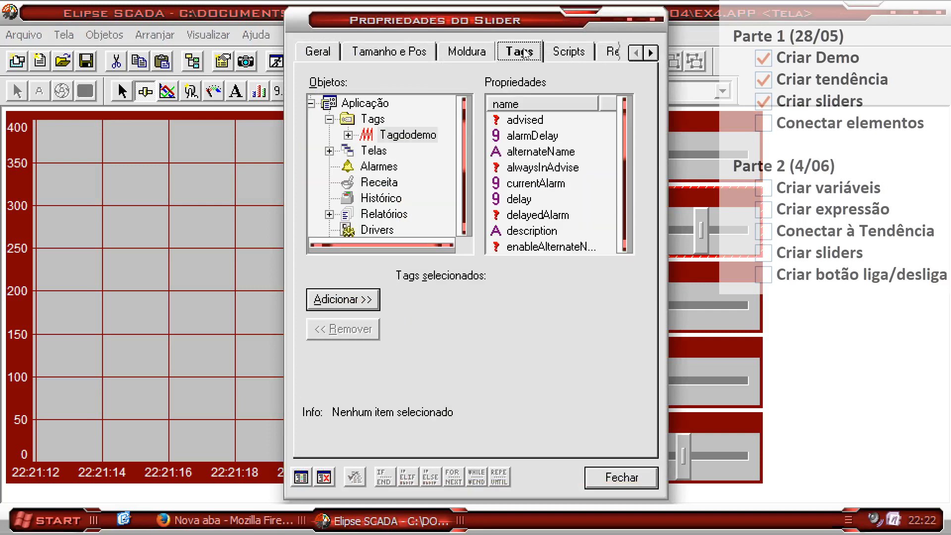
{"action": "left_click", "coordinate": [413, 135]}
{"action": "left_click_drag", "start_coordinate": [623, 153], "coordinate": [617, 198]}
{"action": "left_click", "coordinate": [529, 168]}
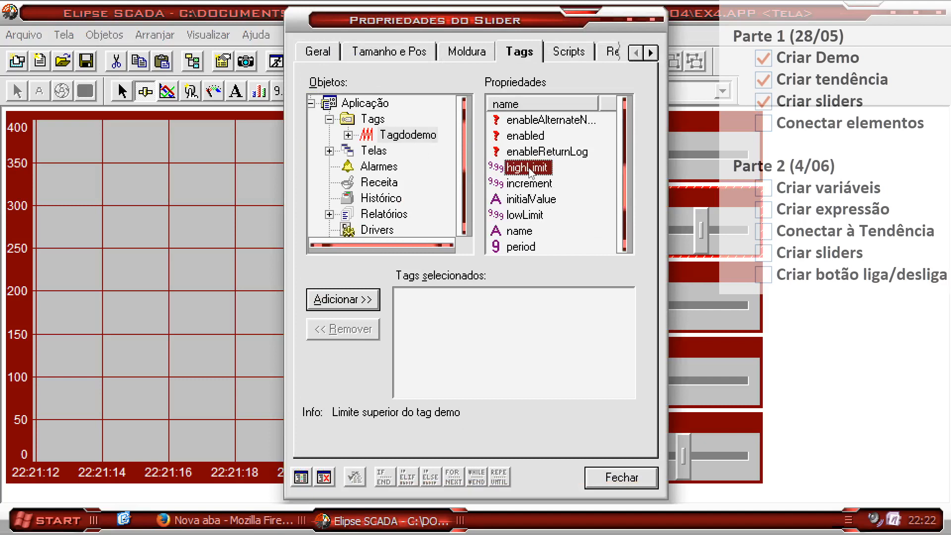
{"action": "double_click", "coordinate": [528, 168]}
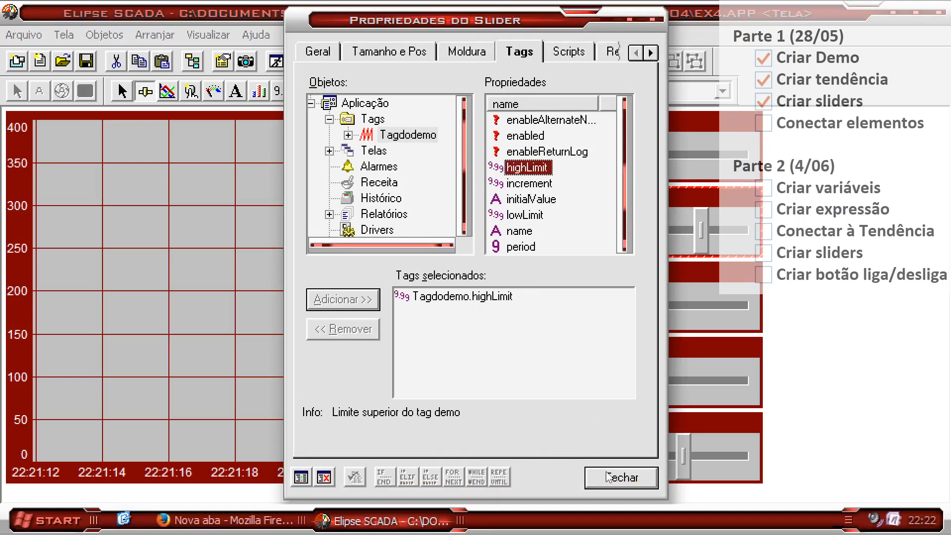
Set the second slider's frame title to HiLimit and close its properties
{"action": "left_click", "coordinate": [466, 51]}
{"action": "left_click_drag", "start_coordinate": [346, 157], "coordinate": [222, 168]}
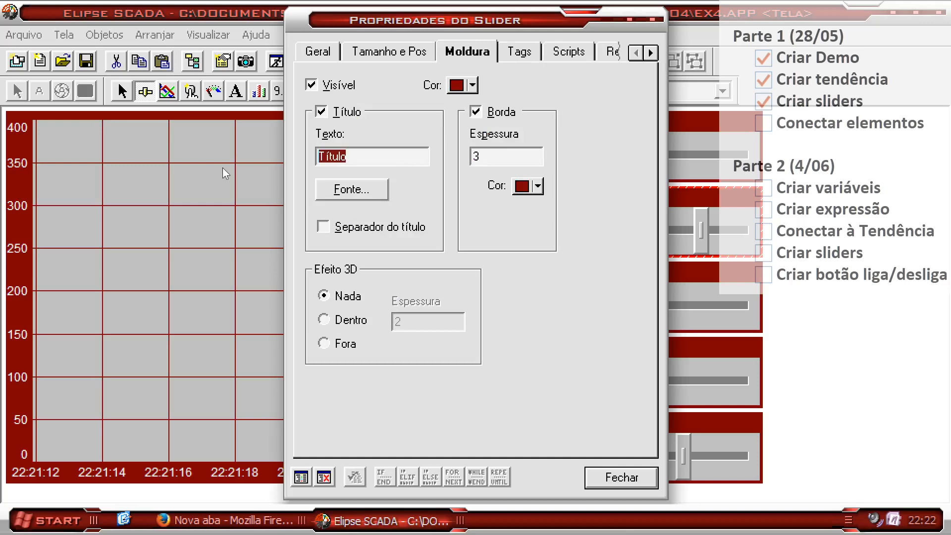
{"action": "type", "text": "HiLimit"}
{"action": "left_click", "coordinate": [604, 473]}
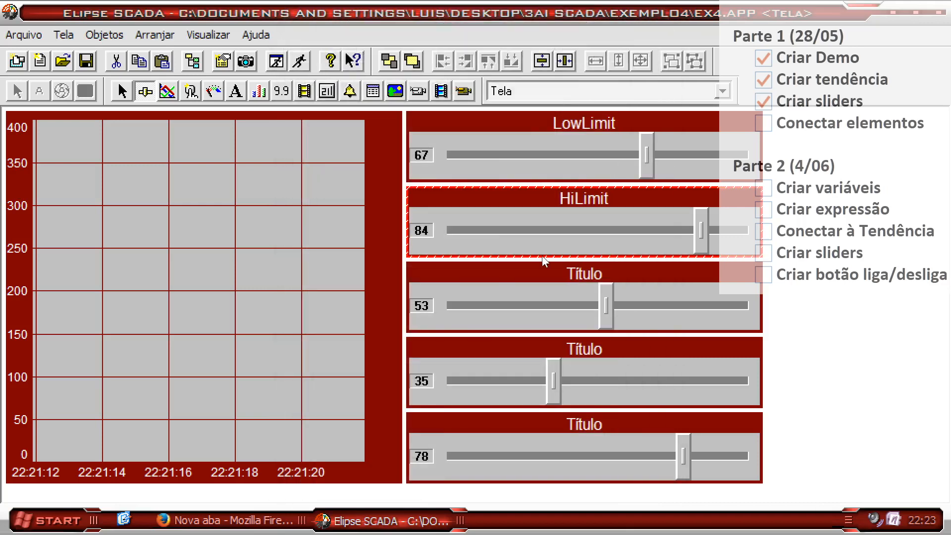
Connect the third slider from the top to the increment property of the Tagdodemo tag
{"action": "double_click", "coordinate": [548, 274]}
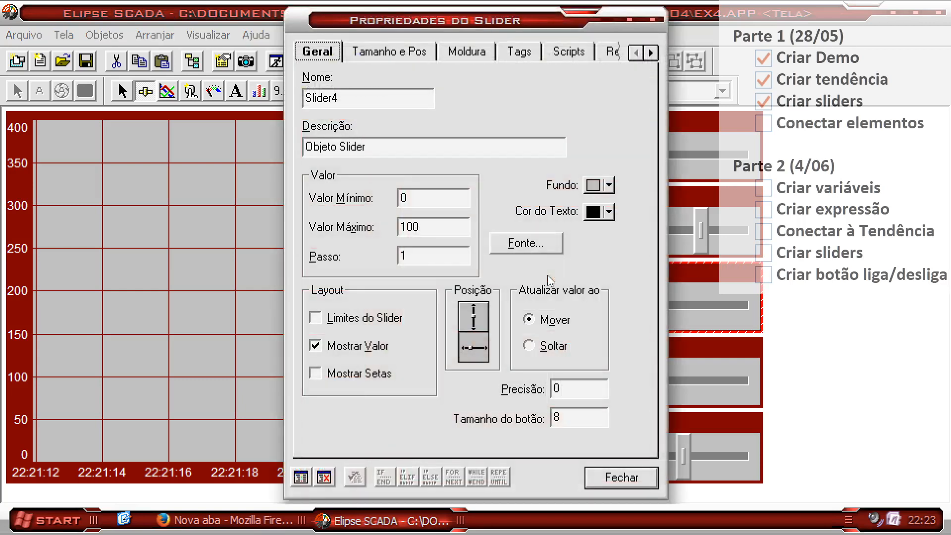
{"action": "left_click", "coordinate": [551, 53]}
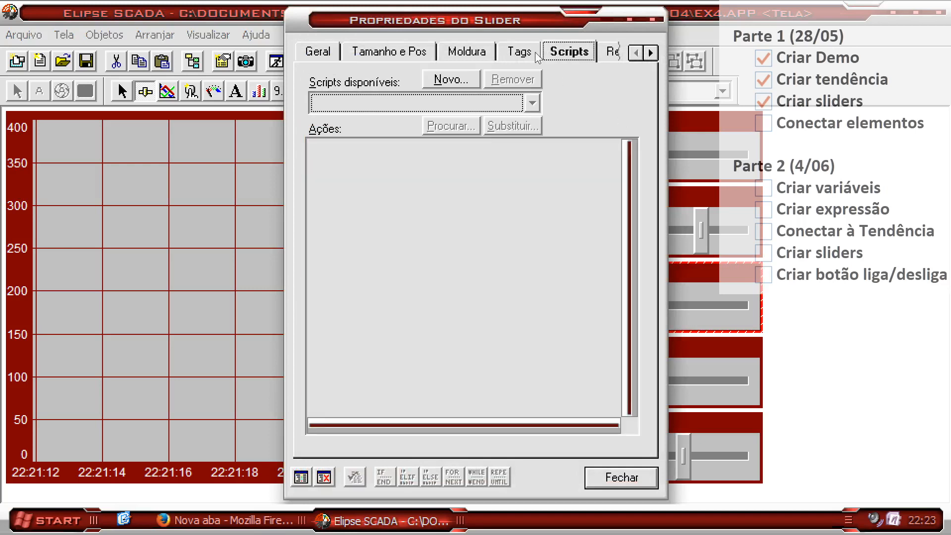
{"action": "left_click", "coordinate": [533, 52]}
{"action": "left_click", "coordinate": [546, 216]}
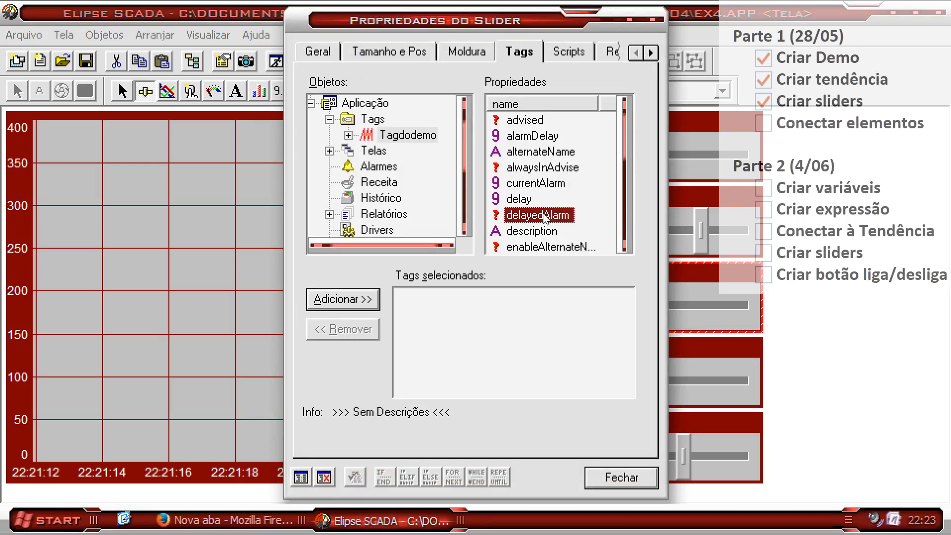
{"action": "scroll", "coordinate": [546, 217], "scroll_direction": "down", "scroll_amount": 3}
{"action": "double_click", "coordinate": [526, 168]}
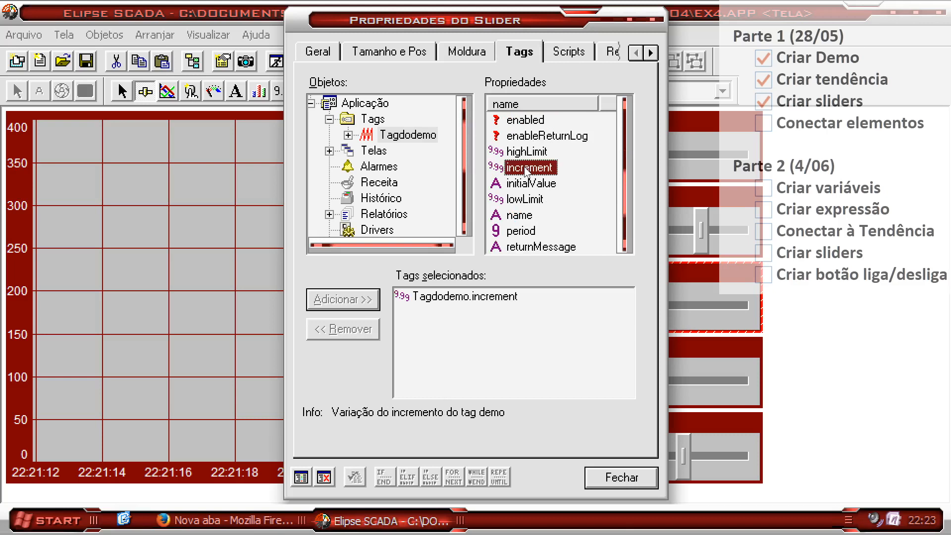
Set the third slider's frame title to Incremento and close its properties
{"action": "left_click", "coordinate": [467, 51]}
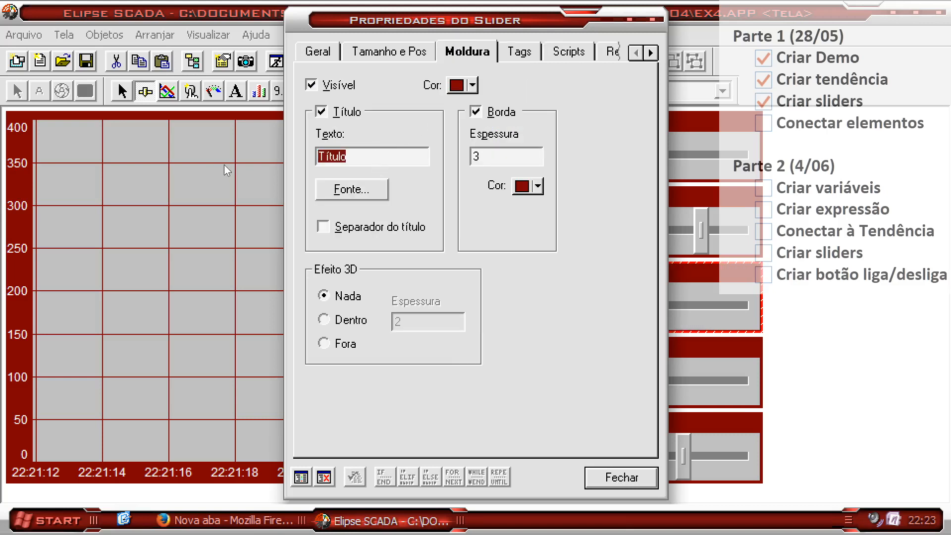
{"action": "type", "text": "Incremento"}
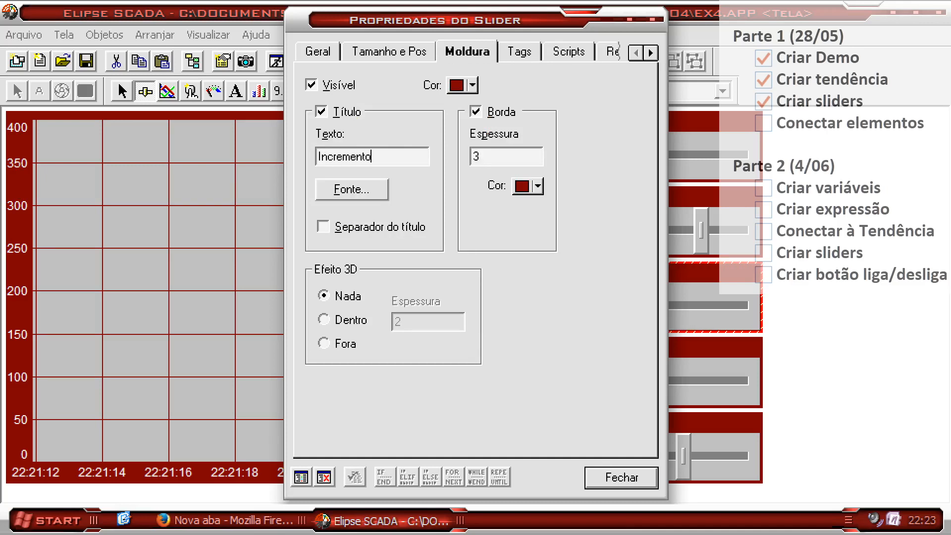
{"action": "left_click", "coordinate": [595, 475]}
Connect the fourth slider from the top to the delay property of the Tagdodemo tag
{"action": "double_click", "coordinate": [616, 350]}
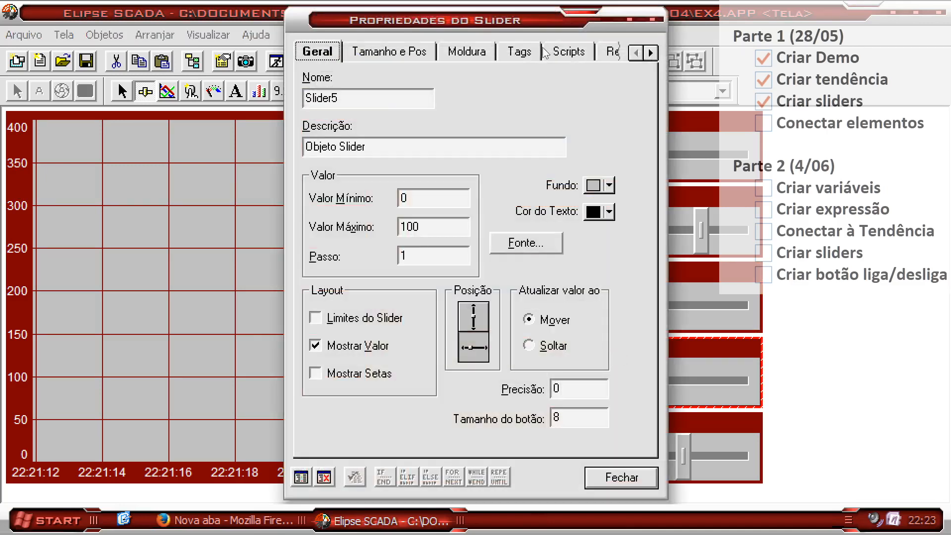
{"action": "left_click", "coordinate": [519, 52]}
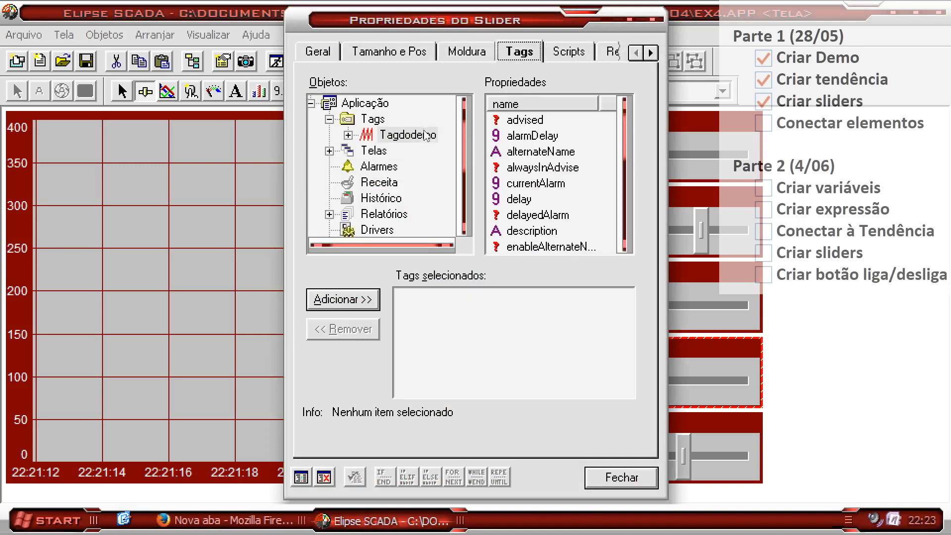
{"action": "left_click_drag", "start_coordinate": [621, 143], "coordinate": [624, 165]}
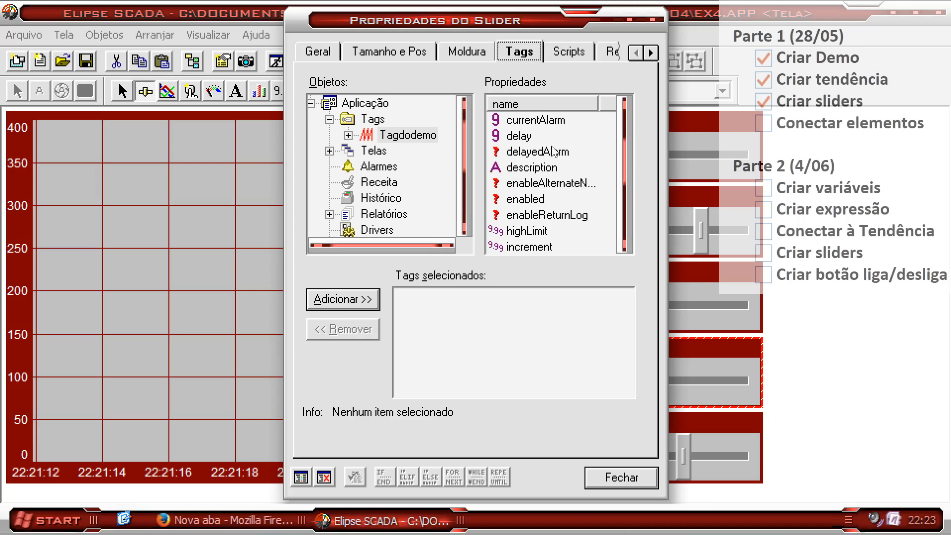
{"action": "left_click", "coordinate": [521, 139]}
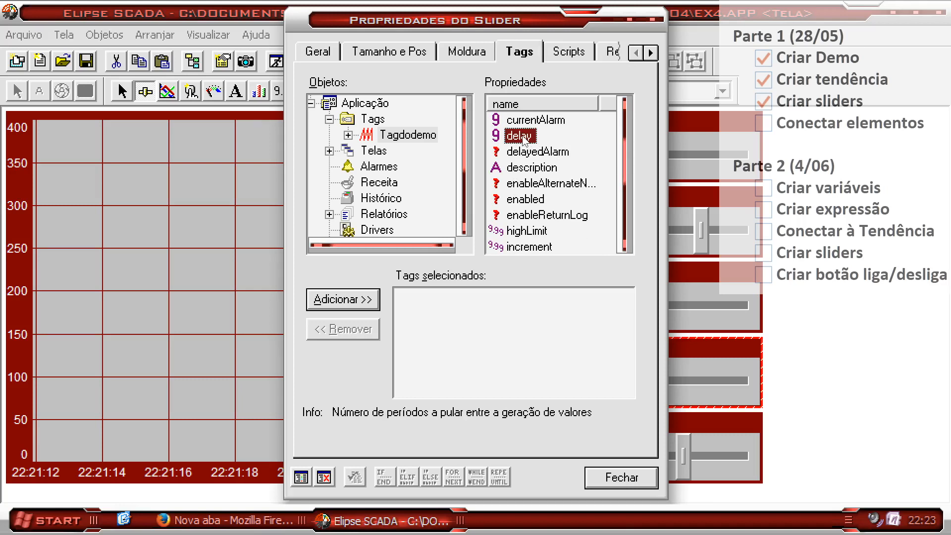
{"action": "double_click", "coordinate": [519, 140]}
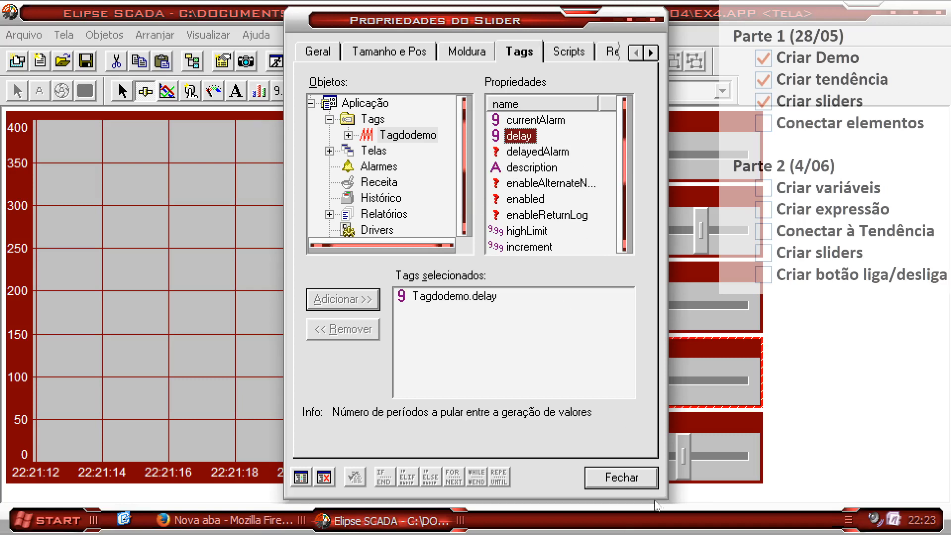
Set the fourth slider's frame title to Espera and close its properties
{"action": "left_click", "coordinate": [466, 52]}
{"action": "double_click", "coordinate": [404, 153]}
{"action": "type", "text": "Espera"}
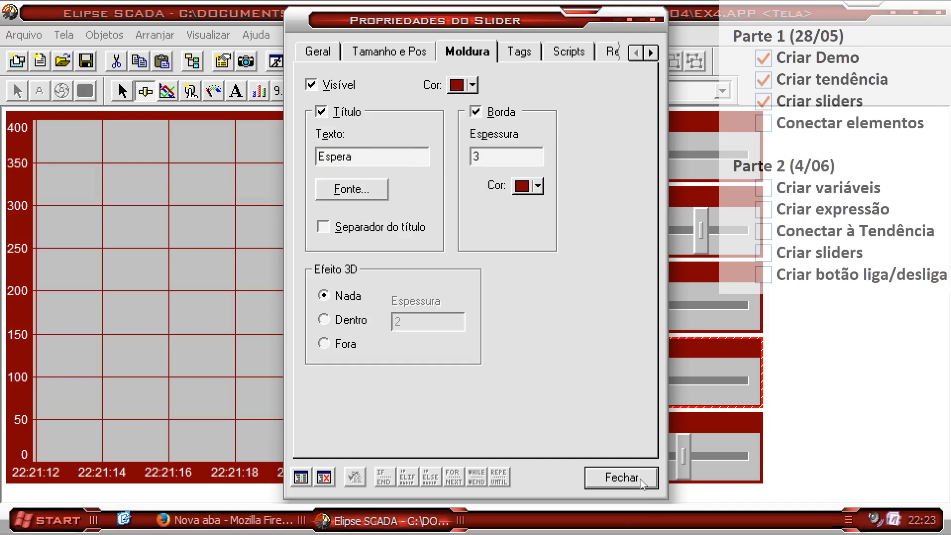
{"action": "left_click", "coordinate": [638, 477]}
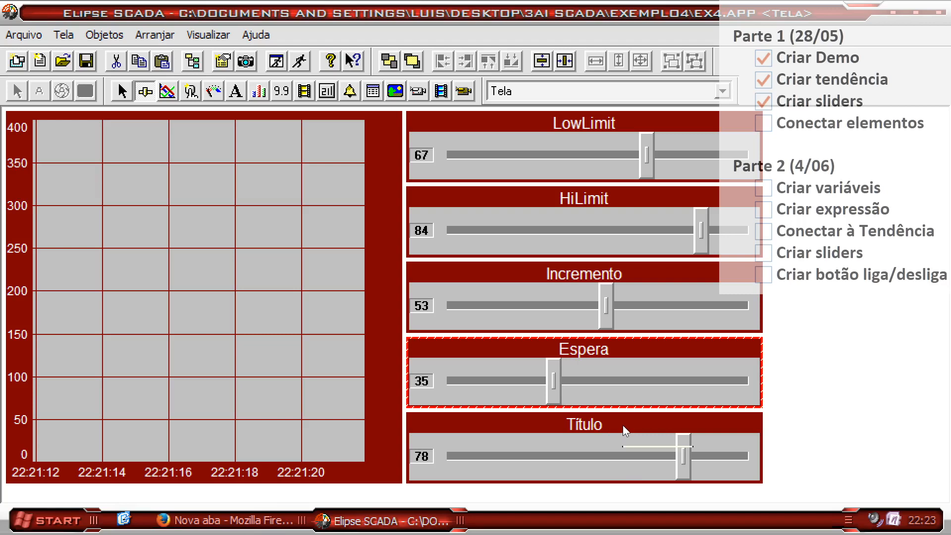
Connect the bottom slider to the period property of the Tagdodemo tag
{"action": "double_click", "coordinate": [622, 426]}
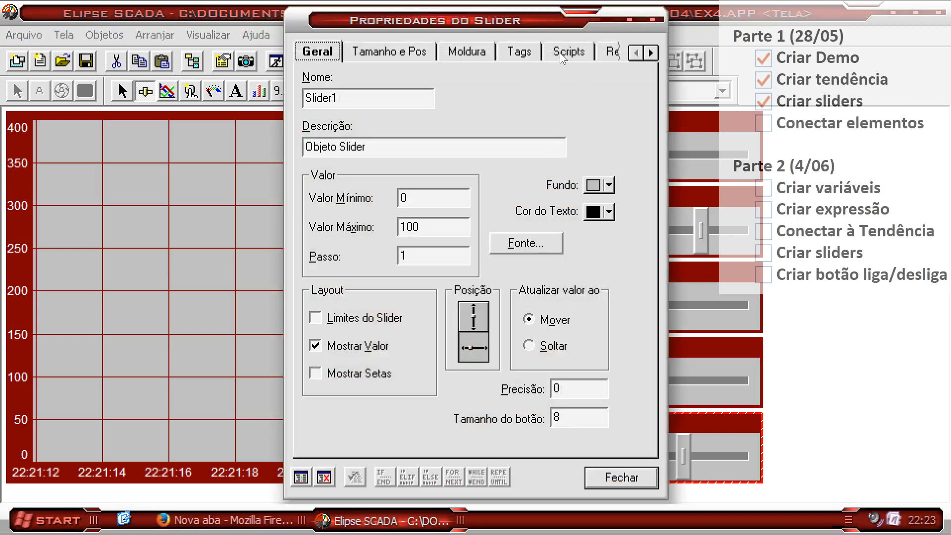
{"action": "left_click", "coordinate": [519, 52]}
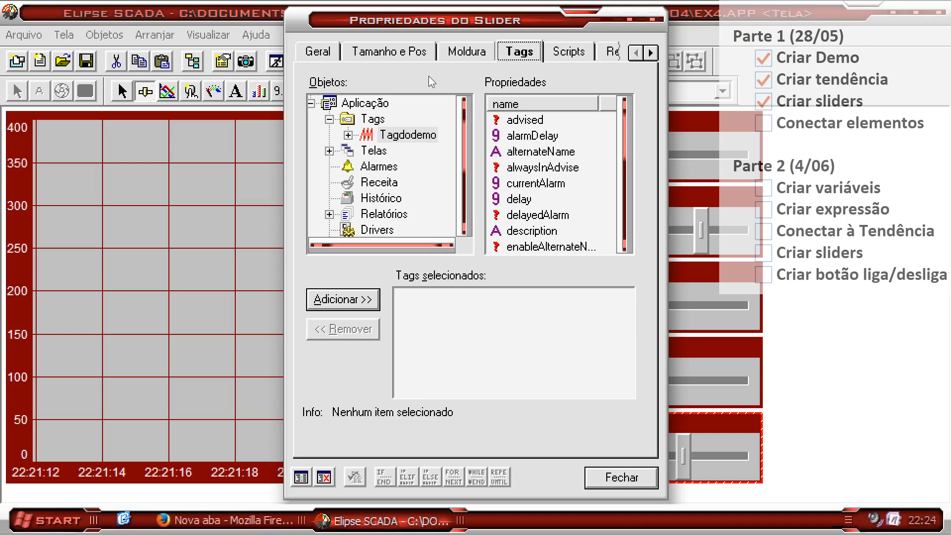
{"action": "left_click", "coordinate": [408, 131]}
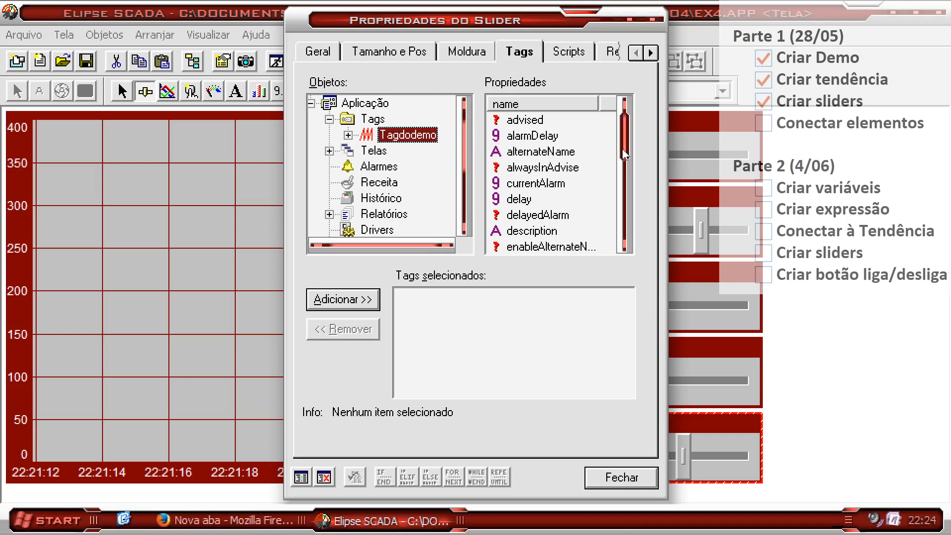
{"action": "left_click_drag", "start_coordinate": [621, 149], "coordinate": [620, 223]}
{"action": "double_click", "coordinate": [520, 184]}
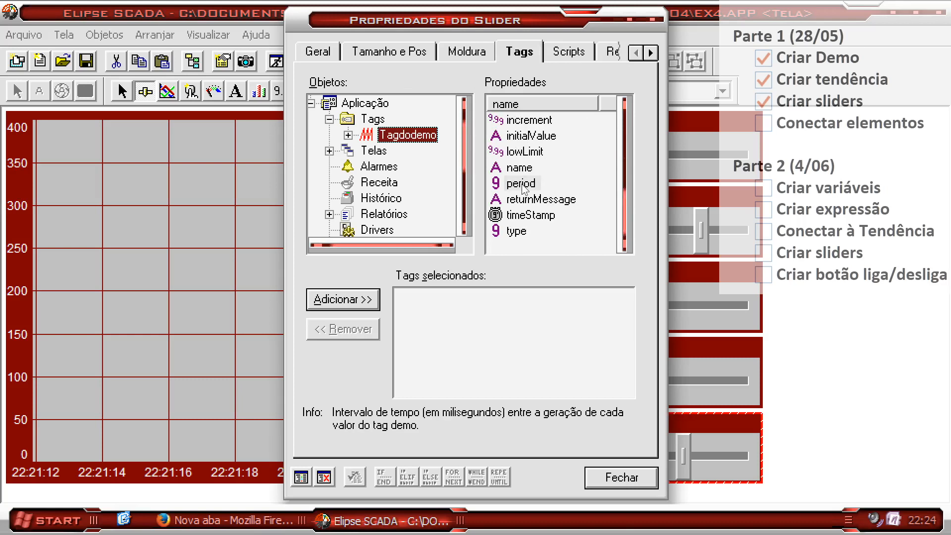
Set the bottom slider's frame title to Período and close its properties
{"action": "left_click", "coordinate": [470, 53]}
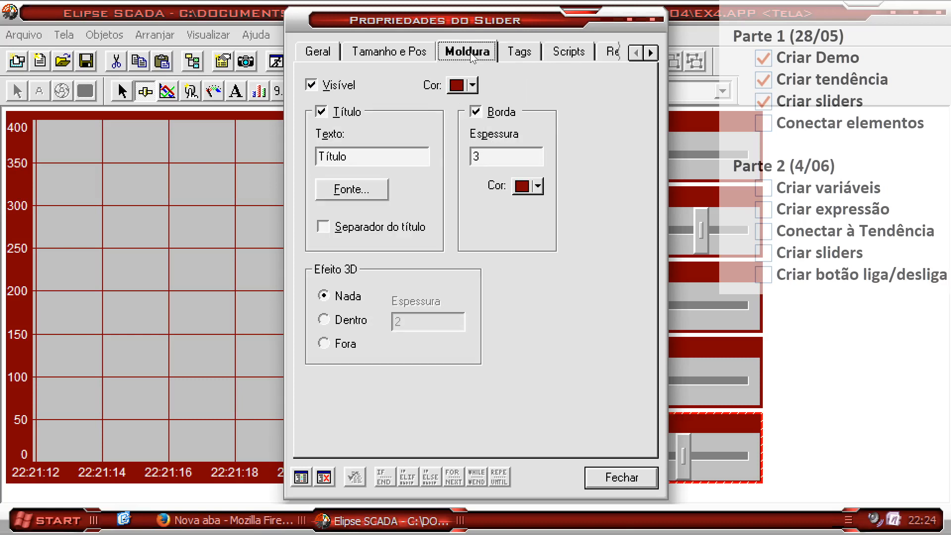
{"action": "left_click_drag", "start_coordinate": [392, 152], "coordinate": [278, 159]}
{"action": "type", "text": "Peri"}
{"action": "left_click", "coordinate": [622, 477]}
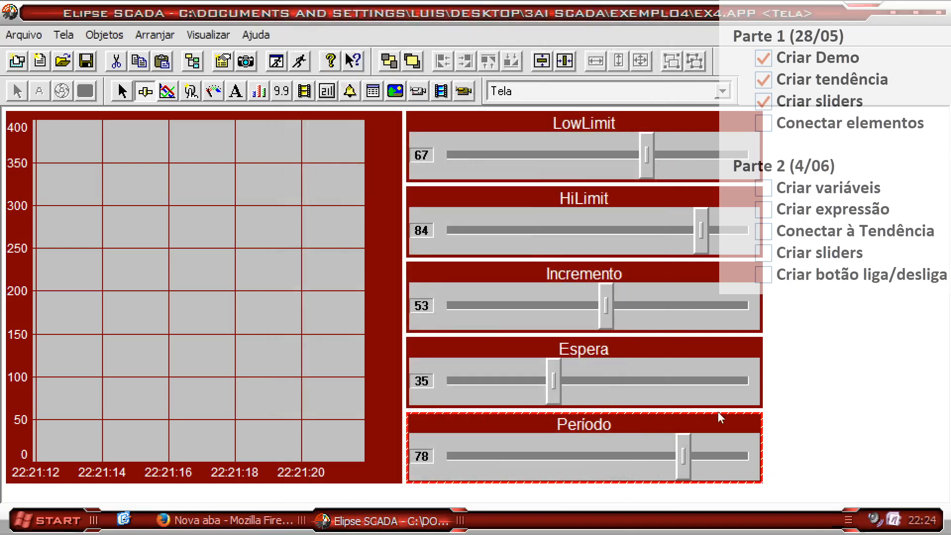
Set the background of screen Tela1 to a custom dark reddish brown (RGB 80, 33, 33) and close the screen's properties
{"action": "left_click", "coordinate": [779, 379]}
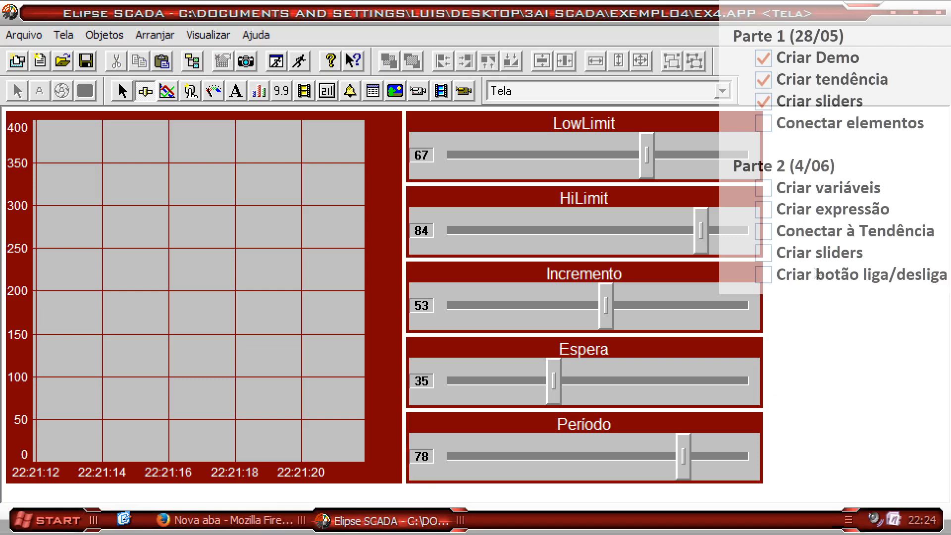
{"action": "double_click", "coordinate": [812, 208]}
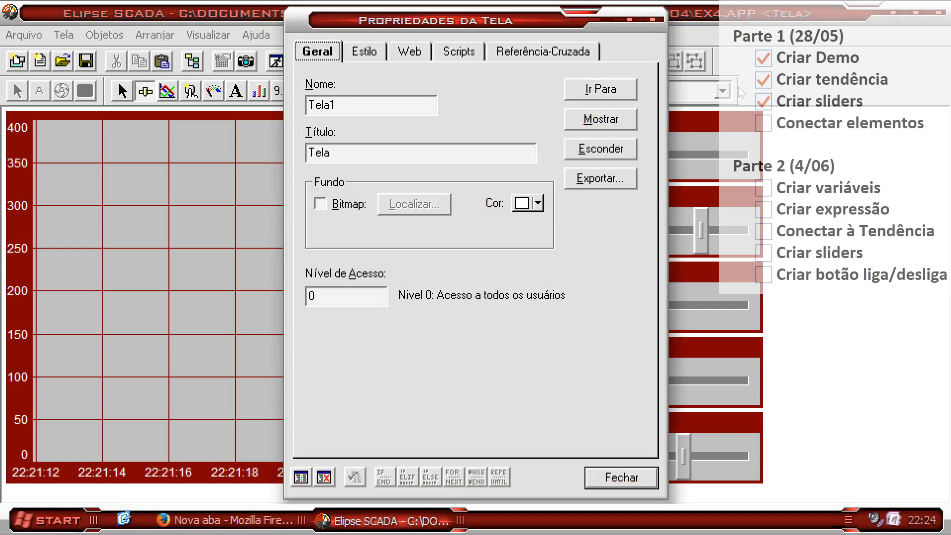
{"action": "left_click", "coordinate": [539, 203]}
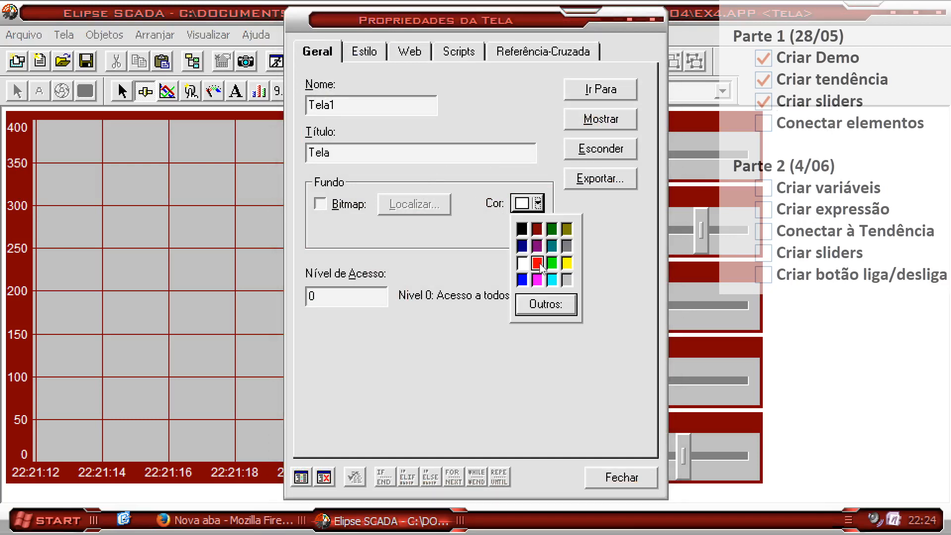
{"action": "left_click", "coordinate": [545, 304]}
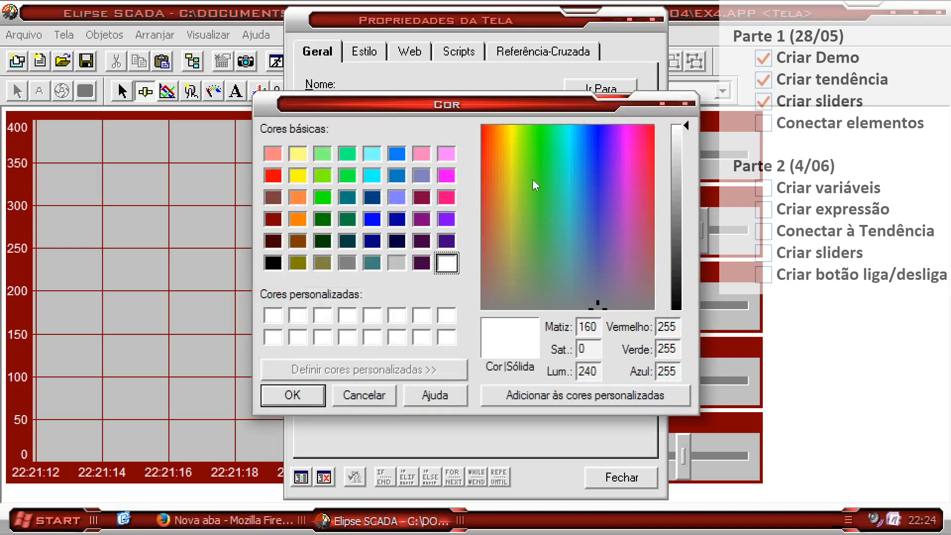
{"action": "left_click_drag", "start_coordinate": [687, 276], "coordinate": [688, 269]}
{"action": "left_click_drag", "start_coordinate": [617, 185], "coordinate": [424, 239]}
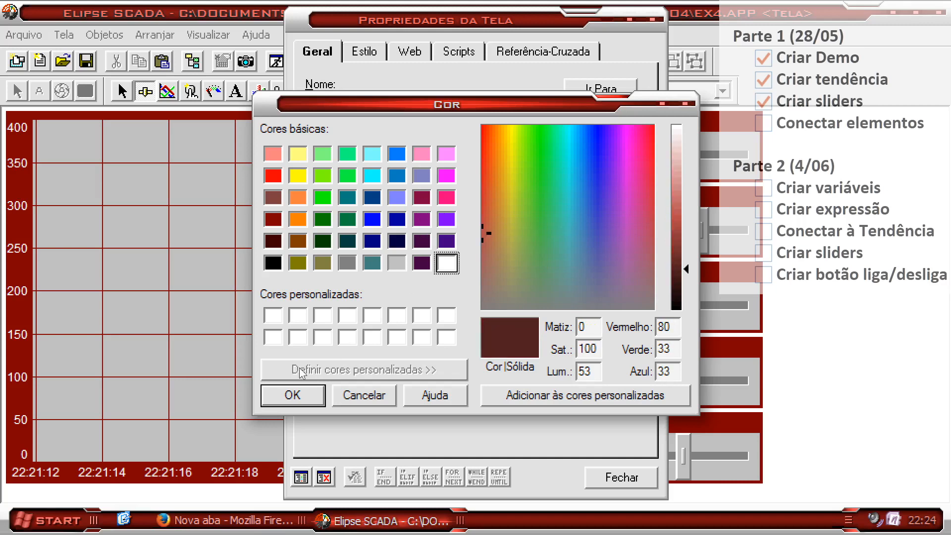
{"action": "left_click", "coordinate": [297, 396]}
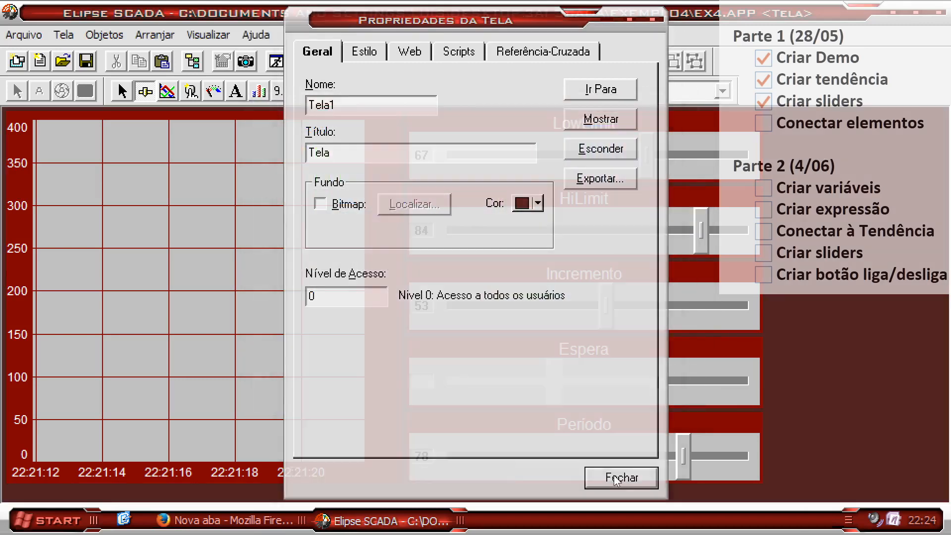
{"action": "left_click", "coordinate": [616, 478]}
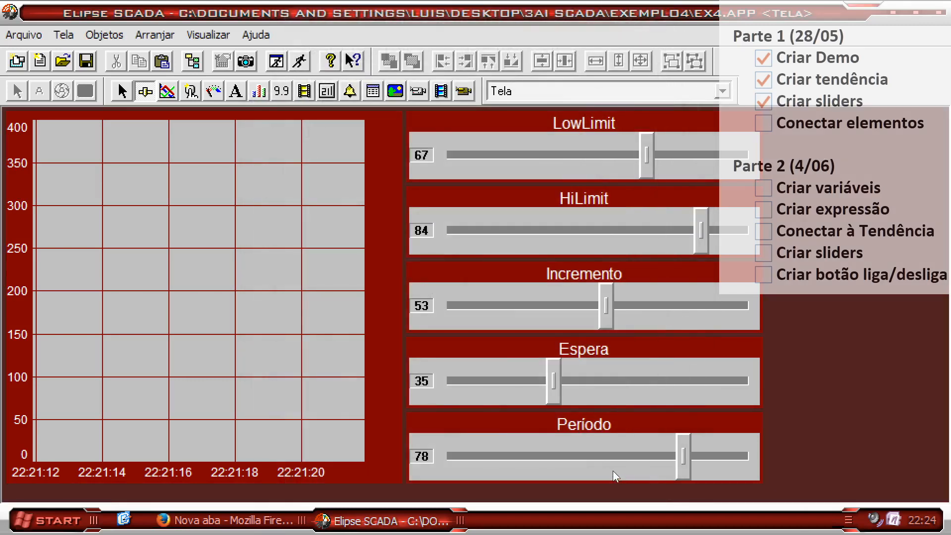
Darken the custom background color of screen Tela1 to a nearly black reddish brown by lowering its luminosity
{"action": "double_click", "coordinate": [809, 368]}
{"action": "left_click", "coordinate": [537, 203]}
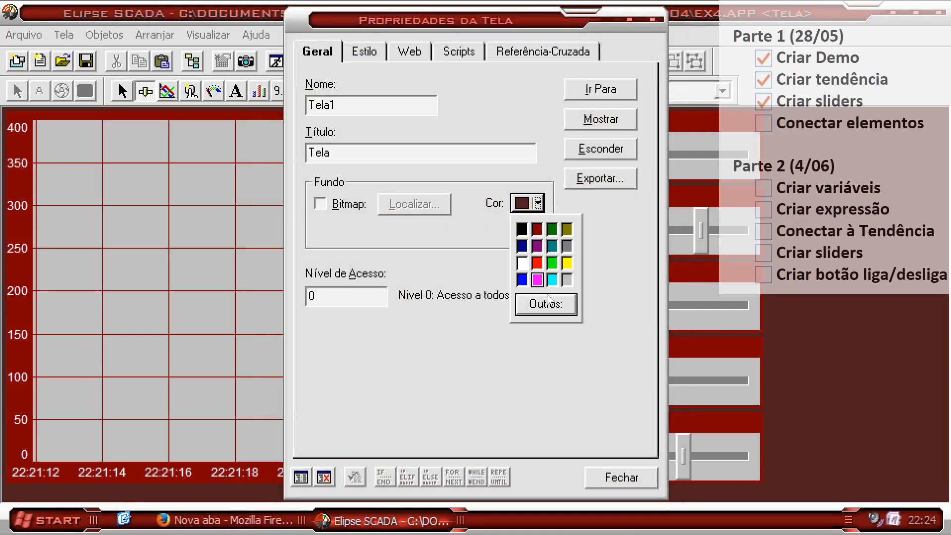
{"action": "left_click", "coordinate": [545, 305]}
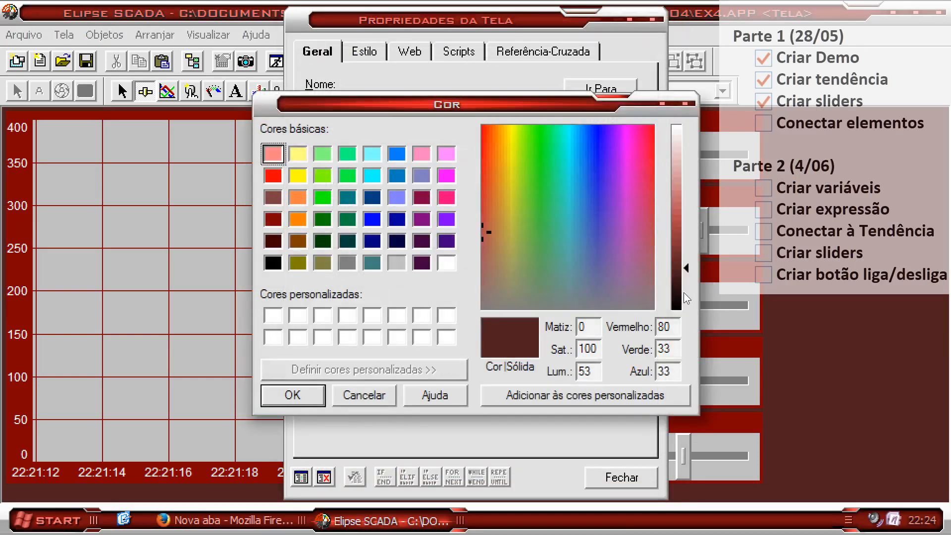
{"action": "left_click", "coordinate": [684, 293]}
{"action": "left_click", "coordinate": [294, 395]}
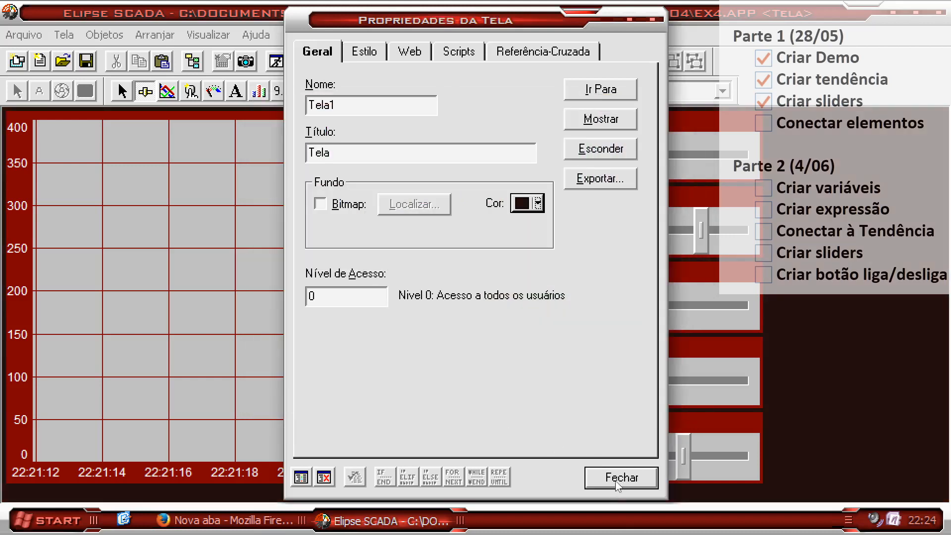
Run the application and test the limit sliders by setting HiLimit to 44, LowLimit to 20 and HiLimit to 80
{"action": "left_click", "coordinate": [618, 479]}
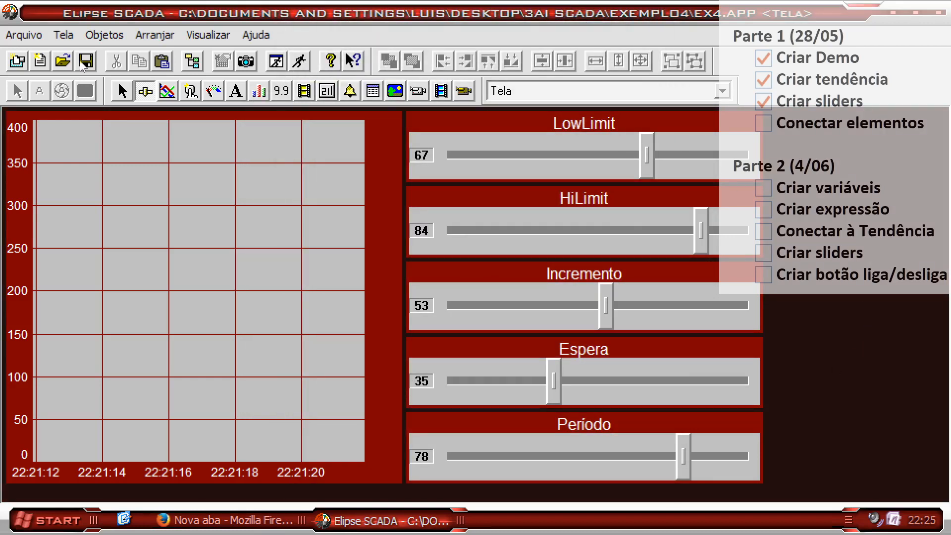
{"action": "left_click", "coordinate": [300, 62]}
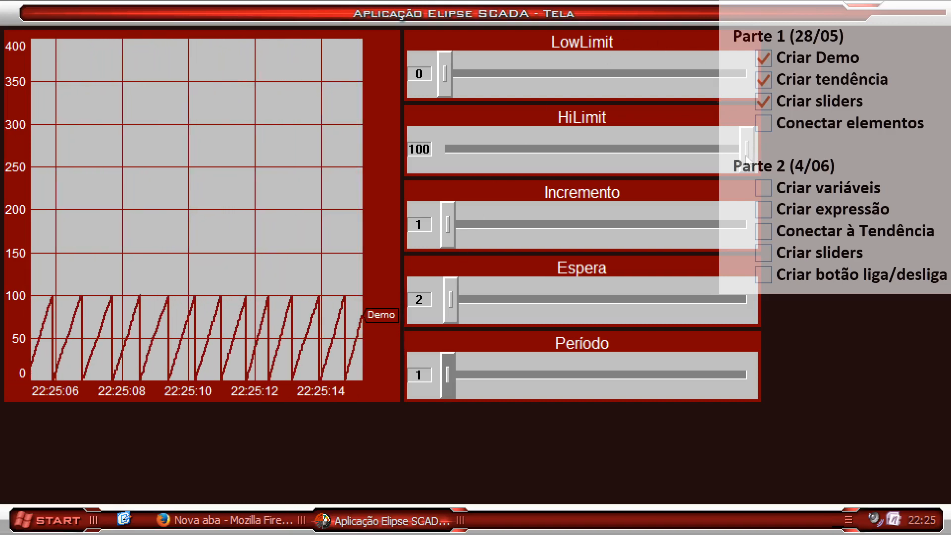
{"action": "left_click_drag", "start_coordinate": [748, 157], "coordinate": [569, 162]}
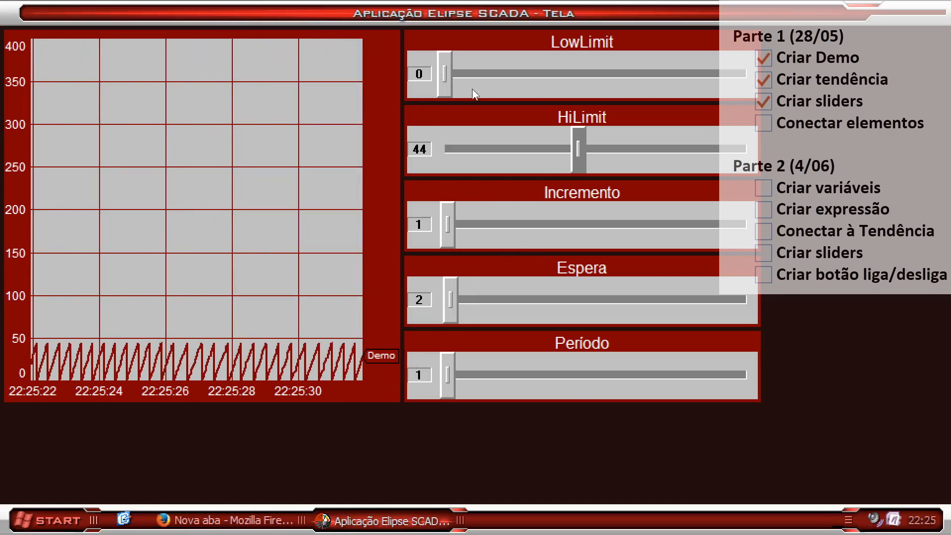
{"action": "left_click_drag", "start_coordinate": [449, 74], "coordinate": [506, 79]}
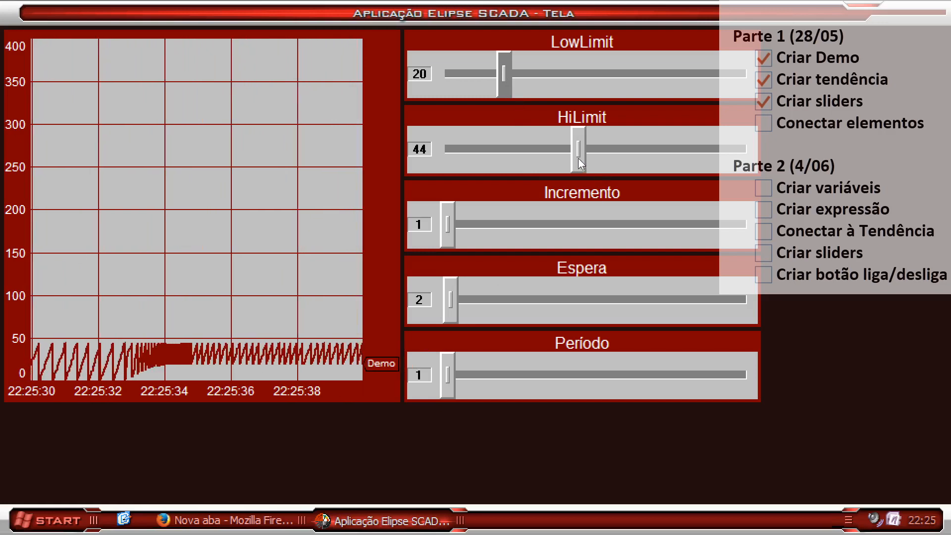
{"action": "left_click_drag", "start_coordinate": [578, 159], "coordinate": [686, 154]}
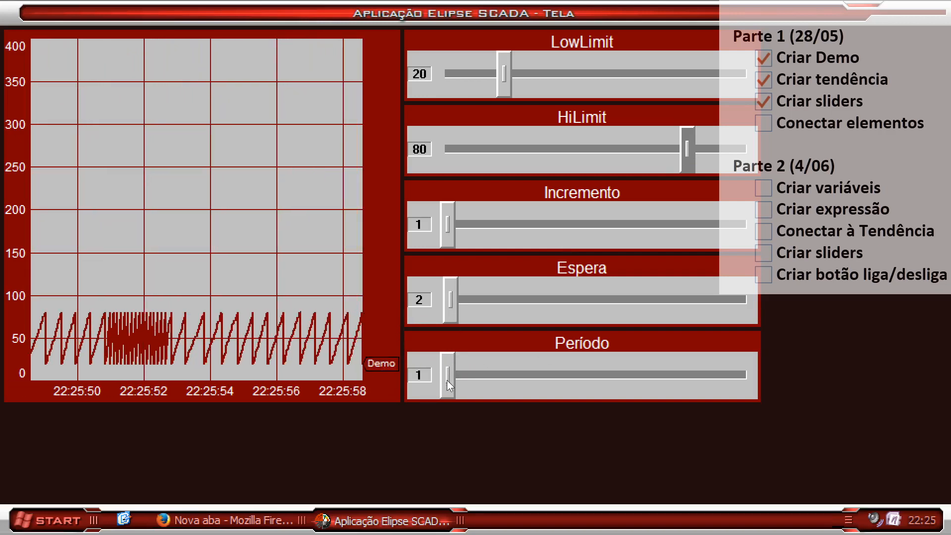
Set the running application's Período slider to 14, HiLimit to 100 and LowLimit to 0
{"action": "left_click_drag", "start_coordinate": [446, 380], "coordinate": [487, 377]}
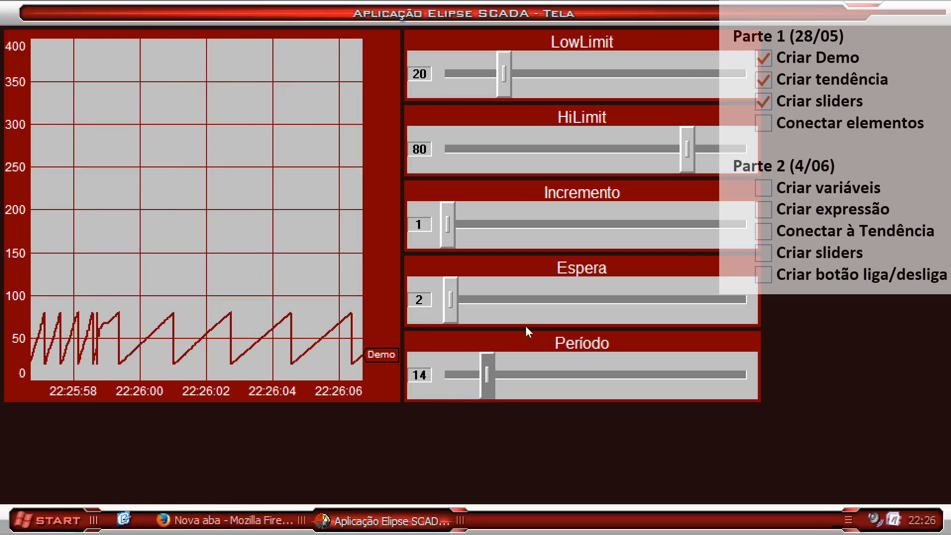
{"action": "left_click_drag", "start_coordinate": [689, 157], "coordinate": [767, 144]}
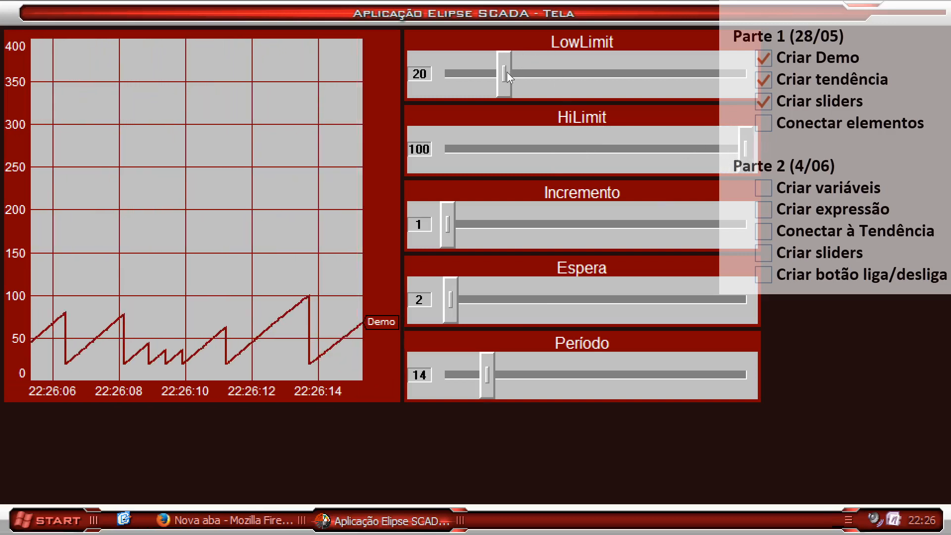
{"action": "left_click_drag", "start_coordinate": [507, 72], "coordinate": [427, 88]}
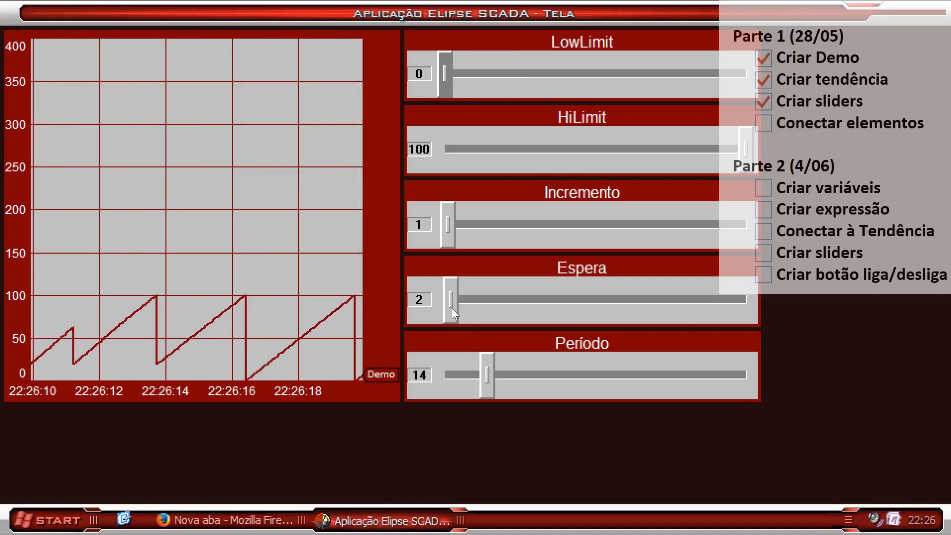
Test the timing sliders by setting Espera to 0, 7 and 16, and Período to 0 and 1
{"action": "left_click_drag", "start_coordinate": [450, 310], "coordinate": [441, 310]}
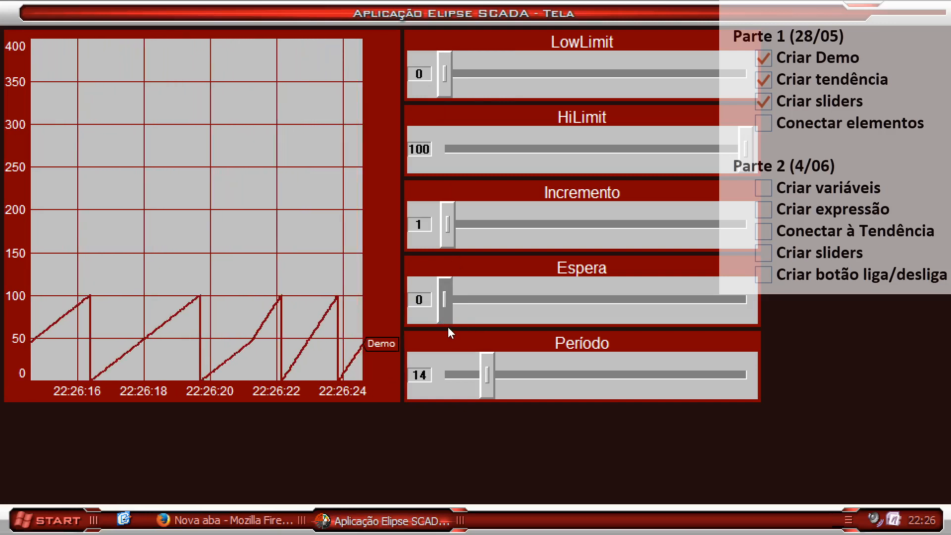
{"action": "left_click_drag", "start_coordinate": [449, 316], "coordinate": [468, 312]}
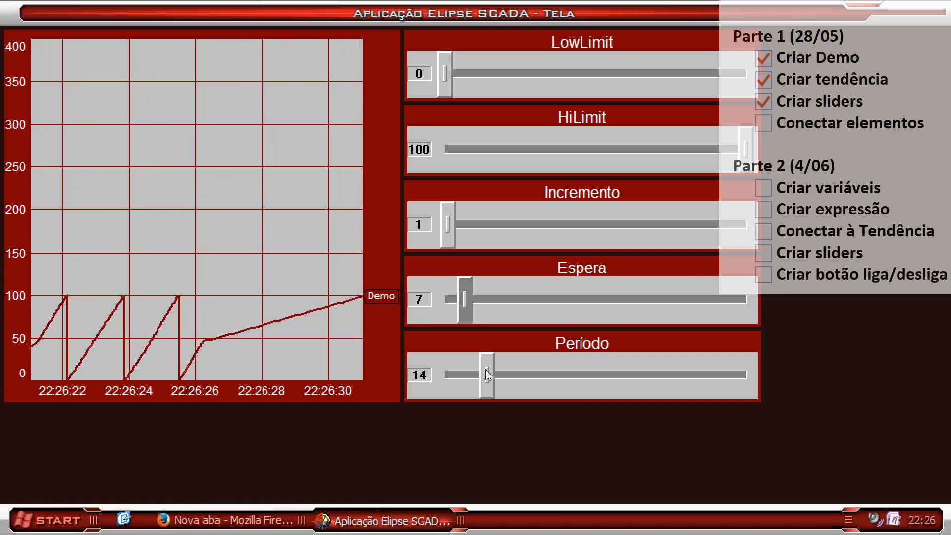
{"action": "left_click_drag", "start_coordinate": [485, 369], "coordinate": [436, 367]}
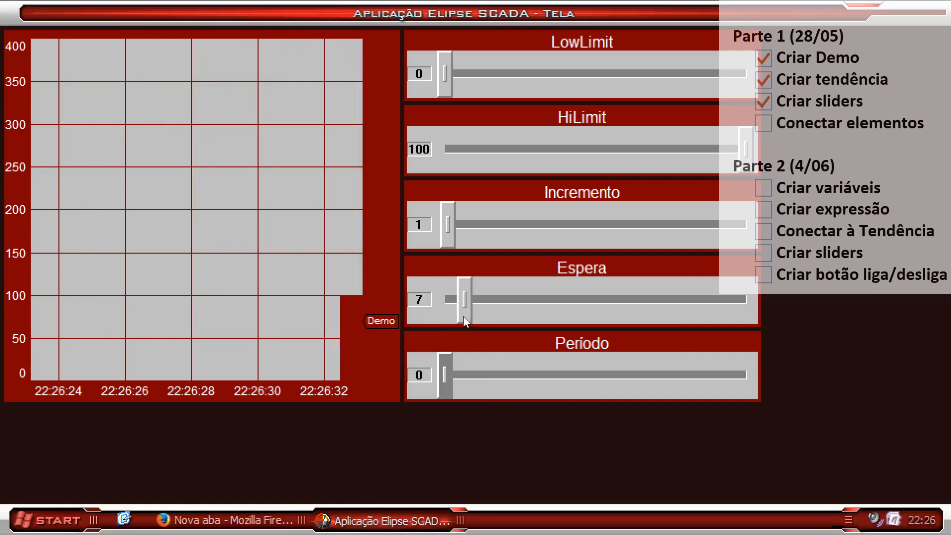
{"action": "left_click_drag", "start_coordinate": [463, 316], "coordinate": [495, 307]}
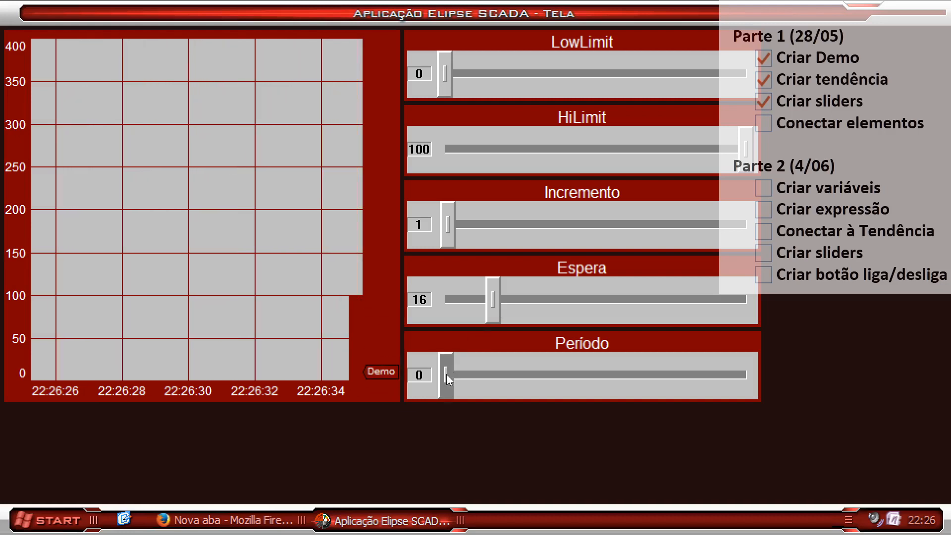
{"action": "left_click_drag", "start_coordinate": [446, 373], "coordinate": [453, 373]}
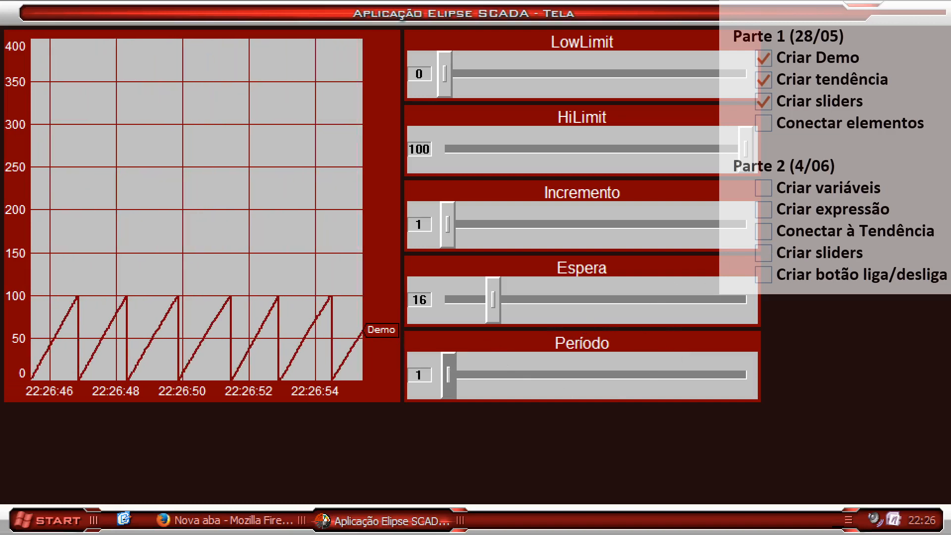
Check off Conectar elementos in the Parte 1 checklist
{"action": "left_click", "coordinate": [762, 123]}
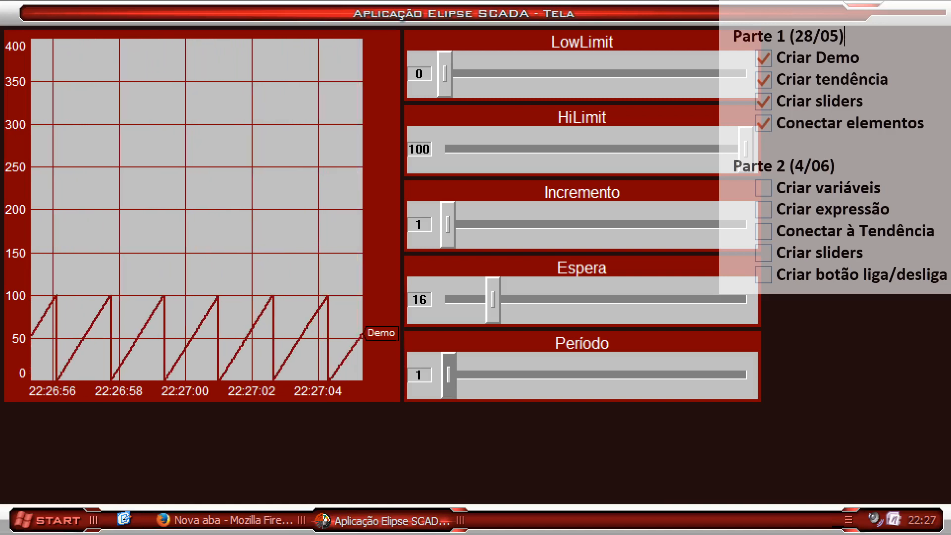
Test a narrow signal range by setting LowLimit to 22, HiLimit to 37 and Incremento to 20
{"action": "left_click_drag", "start_coordinate": [444, 76], "coordinate": [511, 76]}
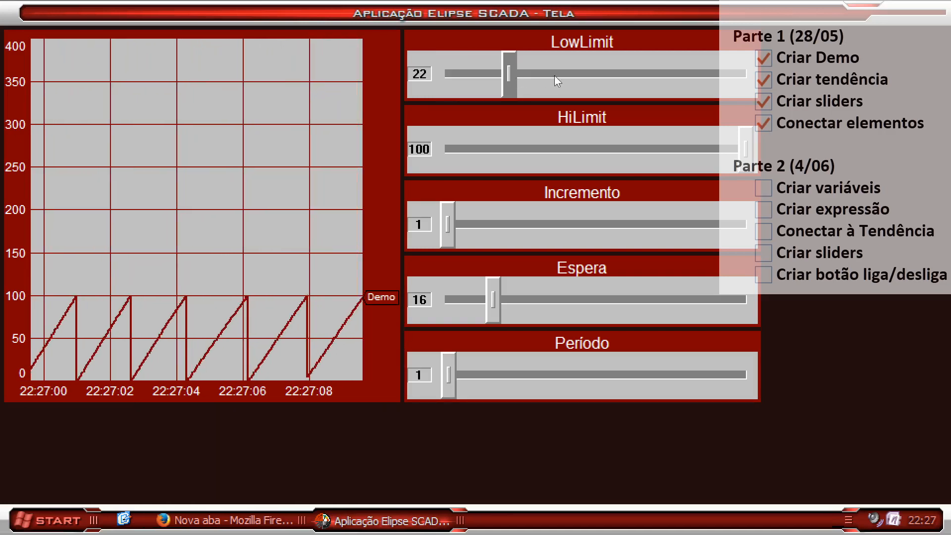
{"action": "left_click_drag", "start_coordinate": [747, 133], "coordinate": [570, 148]}
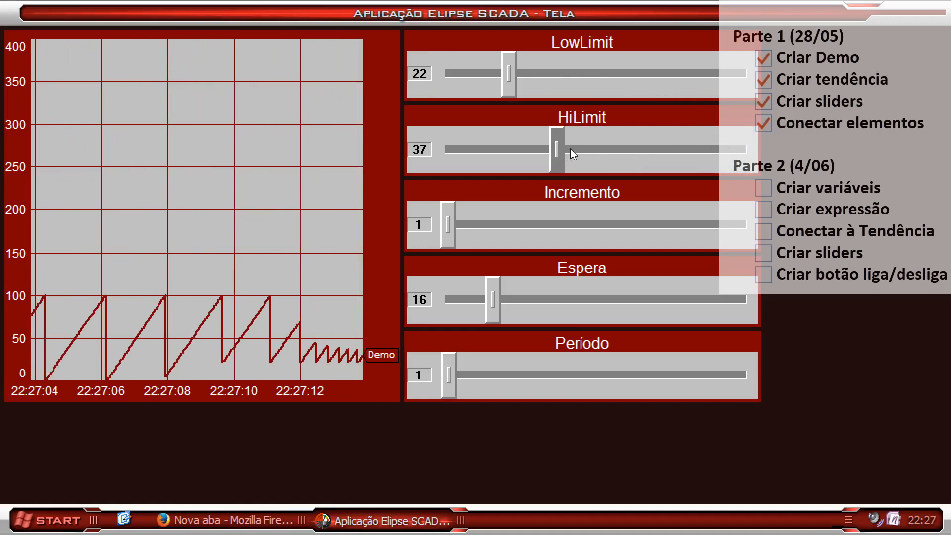
{"action": "left_click_drag", "start_coordinate": [447, 223], "coordinate": [503, 221]}
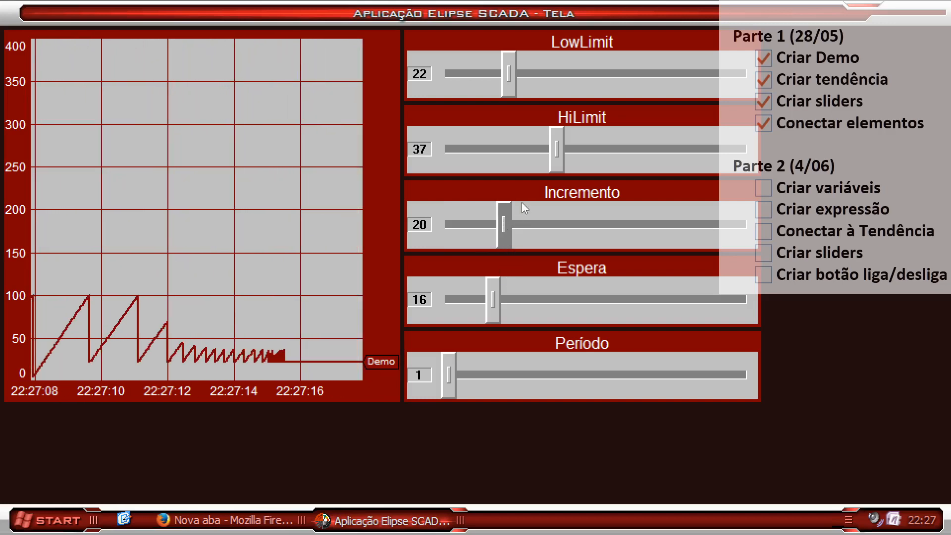
Set LowLimit, Incremento and Espera to 0, Período to 8 and HiLimit to 100
{"action": "left_click_drag", "start_coordinate": [513, 85], "coordinate": [445, 90]}
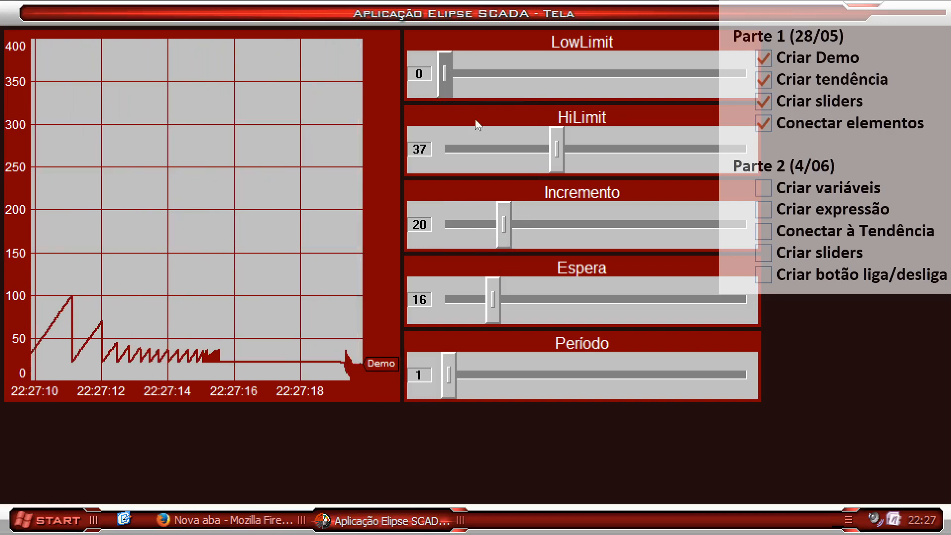
{"action": "left_click_drag", "start_coordinate": [563, 167], "coordinate": [731, 151]}
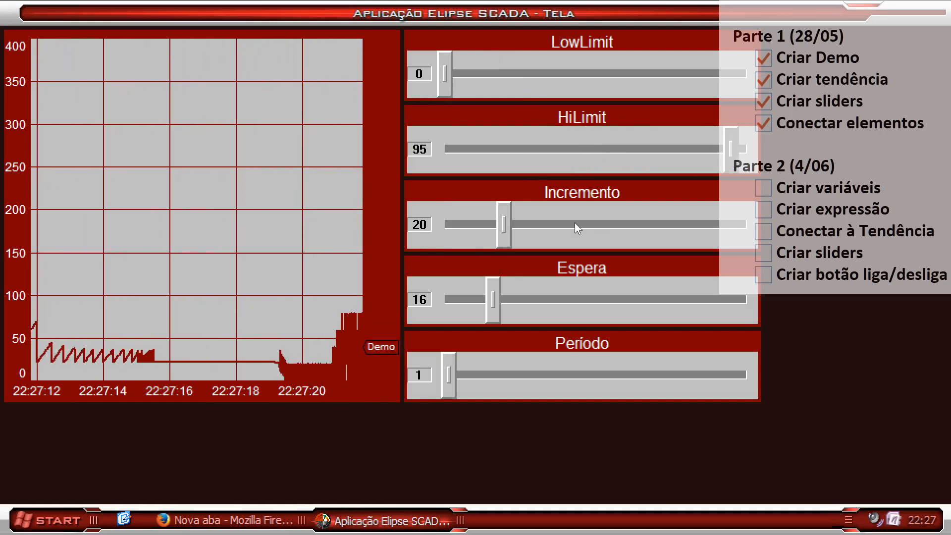
{"action": "left_click_drag", "start_coordinate": [506, 231], "coordinate": [409, 237]}
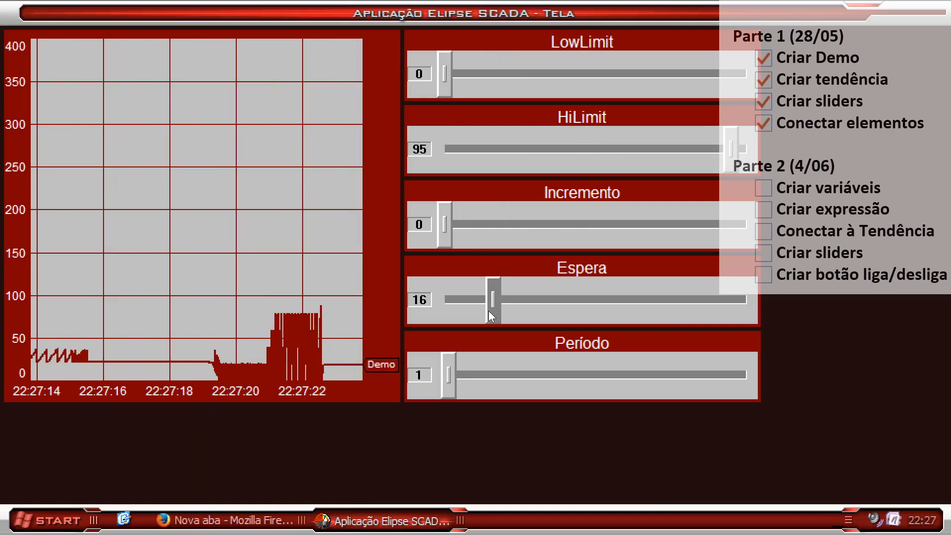
{"action": "left_click_drag", "start_coordinate": [488, 311], "coordinate": [418, 320]}
{"action": "left_click_drag", "start_coordinate": [447, 372], "coordinate": [467, 373]}
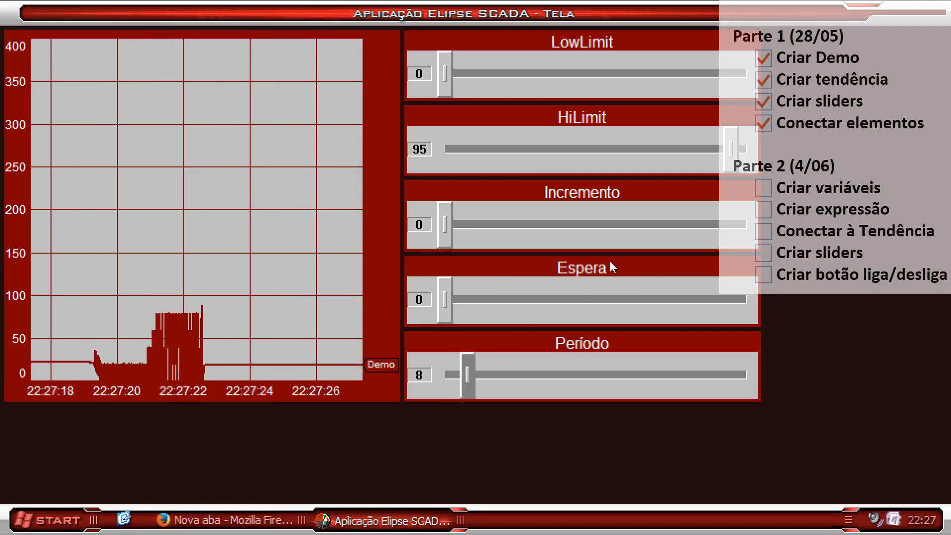
{"action": "left_click_drag", "start_coordinate": [733, 158], "coordinate": [748, 158]}
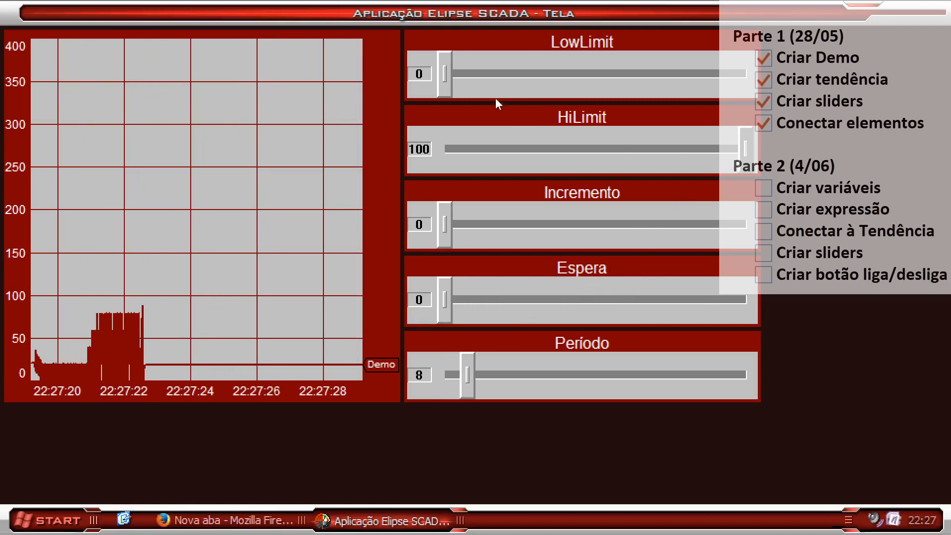
Test stepped signal shapes by raising Incremento to 4, 13 and 18, and Período to 32, 75 and 100
{"action": "left_click_drag", "start_coordinate": [447, 222], "coordinate": [459, 230]}
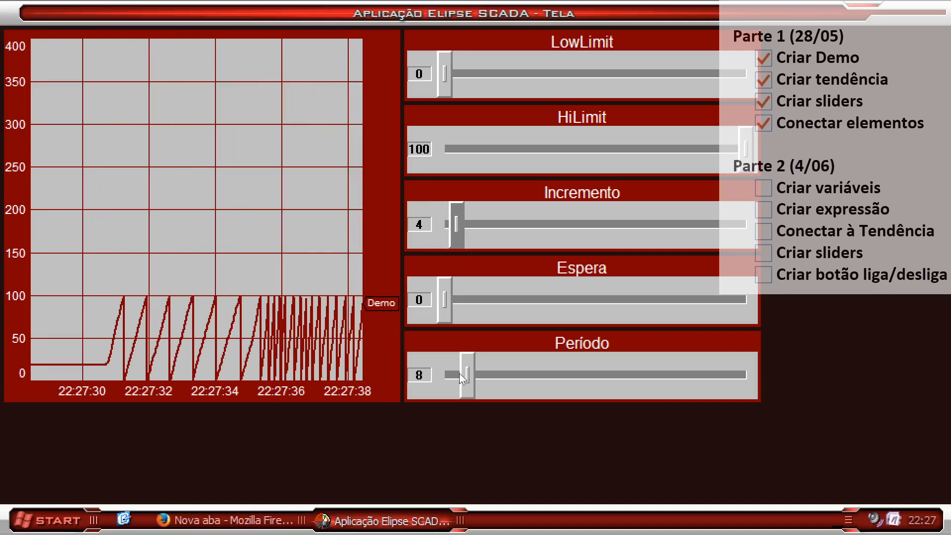
{"action": "left_click_drag", "start_coordinate": [459, 372], "coordinate": [541, 373]}
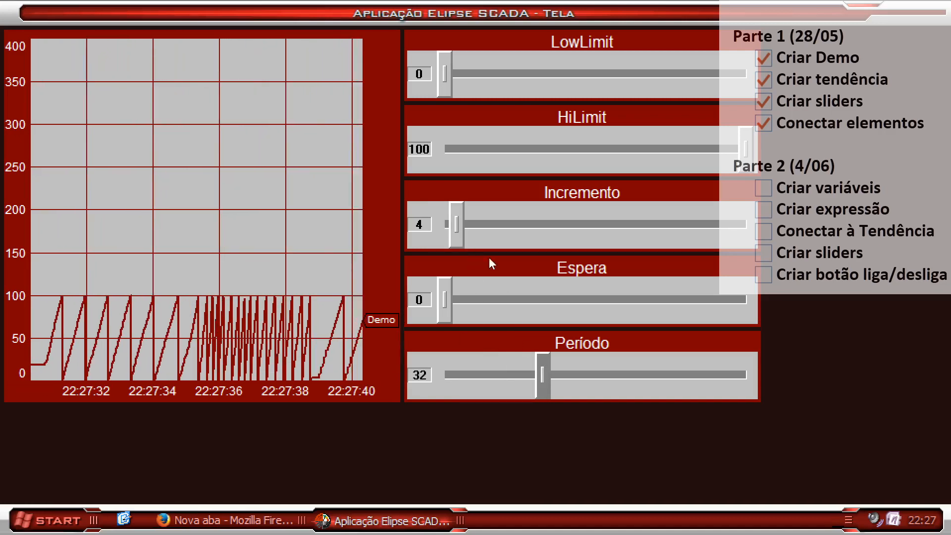
{"action": "left_click", "coordinate": [615, 372]}
{"action": "left_click_drag", "start_coordinate": [613, 369], "coordinate": [672, 369]}
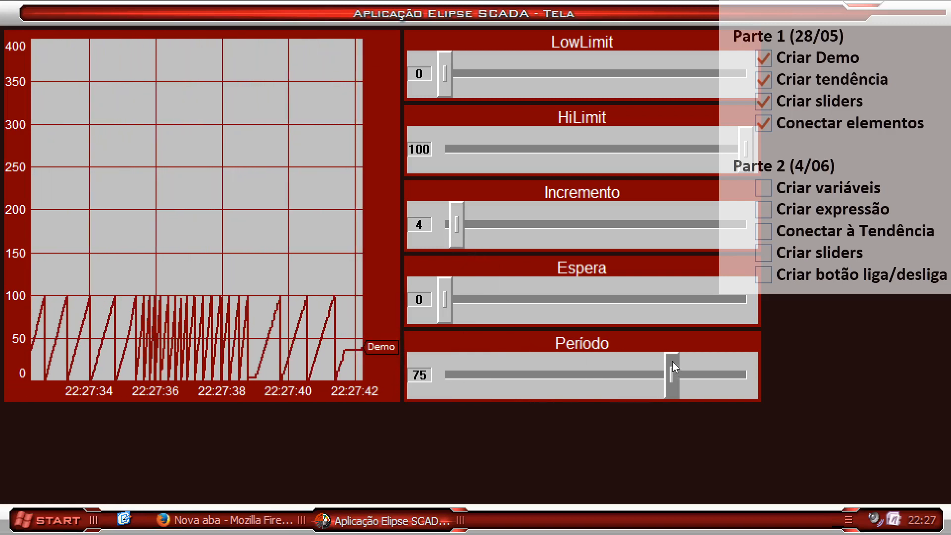
{"action": "left_click_drag", "start_coordinate": [459, 236], "coordinate": [487, 230]}
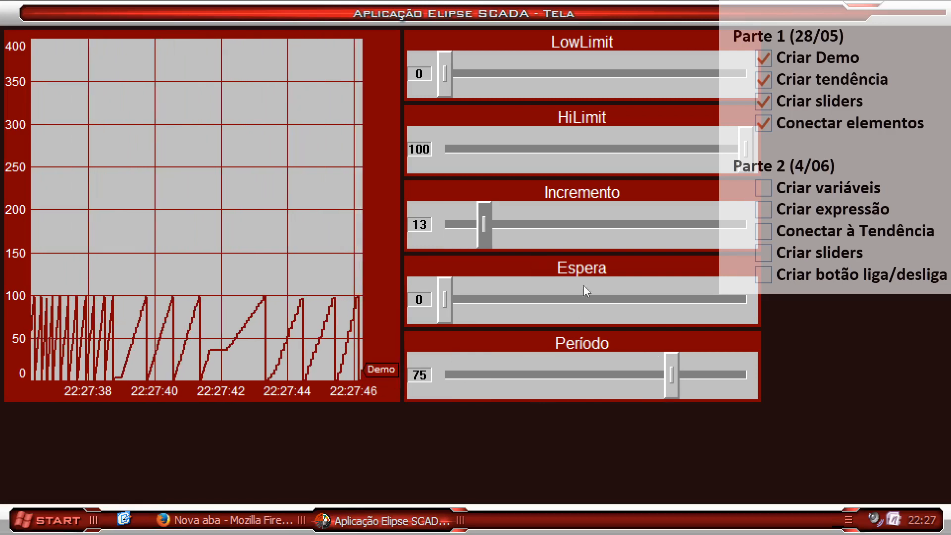
{"action": "left_click_drag", "start_coordinate": [672, 371], "coordinate": [763, 365]}
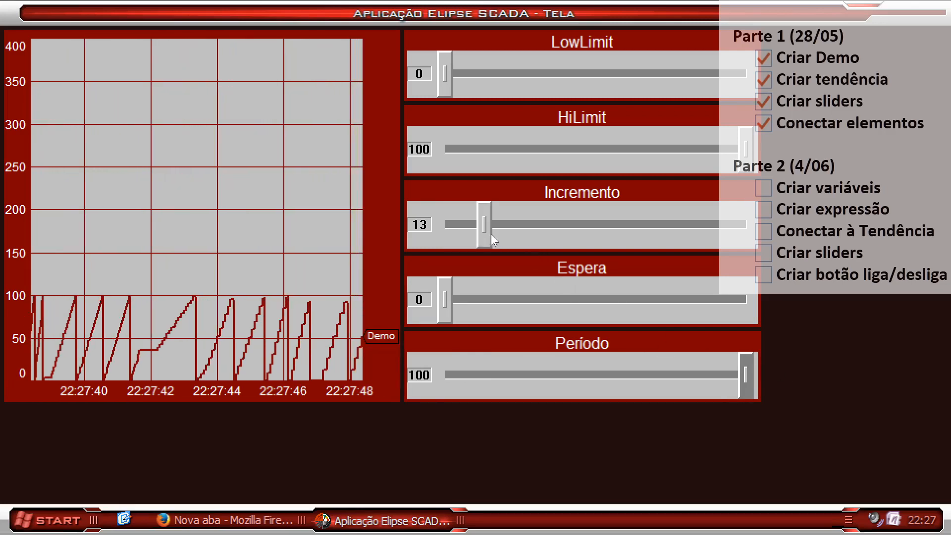
{"action": "left_click_drag", "start_coordinate": [492, 234], "coordinate": [496, 237]}
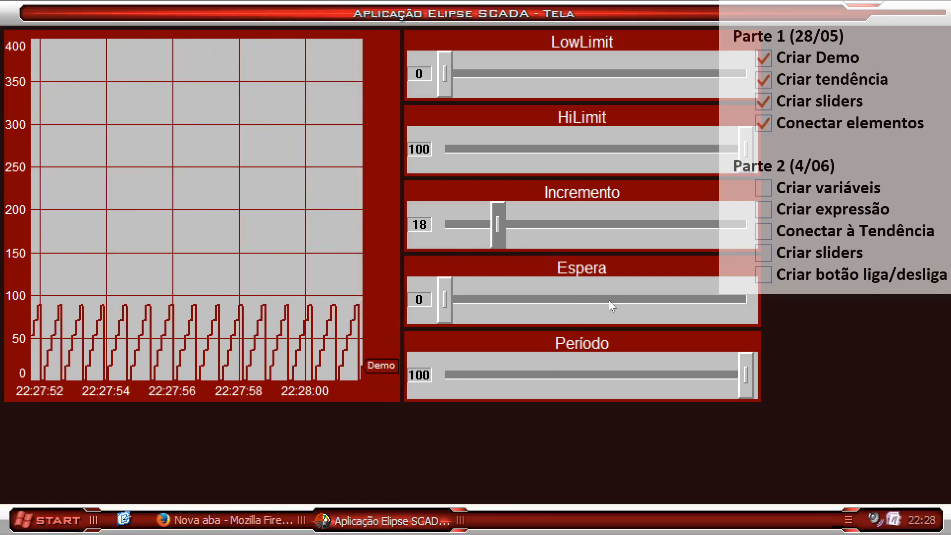
Lower Período to 23, switch Incremento between 0 and 1, and leave Incremento at 1 and Período at 7
{"action": "left_click_drag", "start_coordinate": [744, 375], "coordinate": [513, 375]}
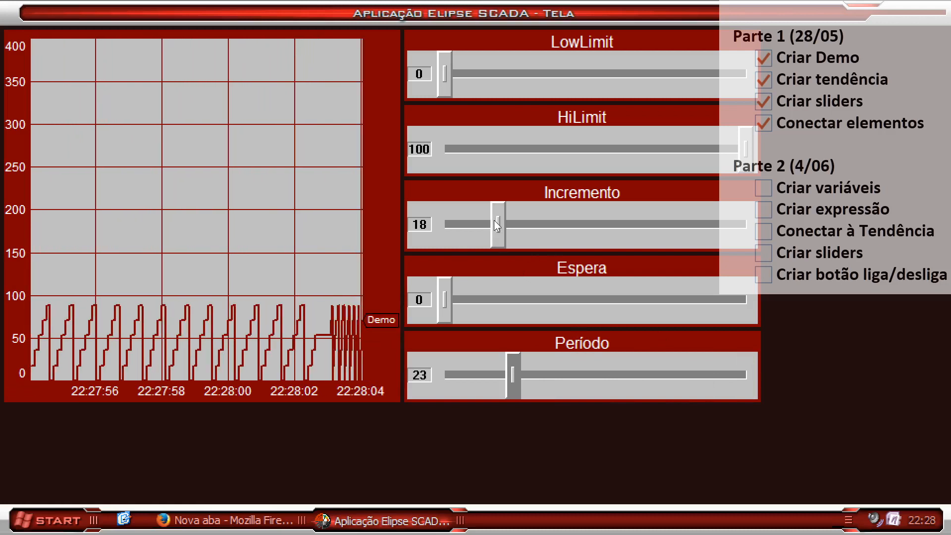
{"action": "left_click_drag", "start_coordinate": [494, 223], "coordinate": [424, 233]}
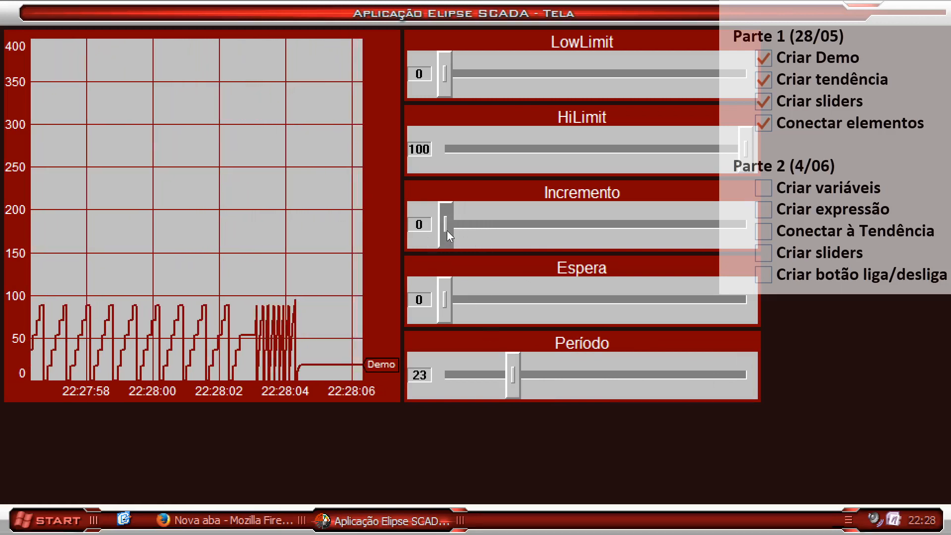
{"action": "left_click", "coordinate": [447, 230]}
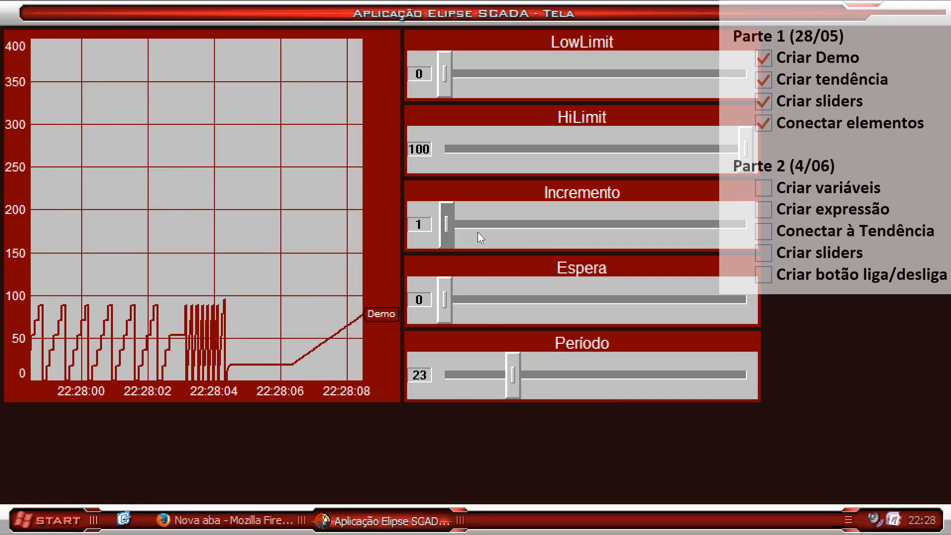
{"action": "left_click_drag", "start_coordinate": [444, 227], "coordinate": [424, 225]}
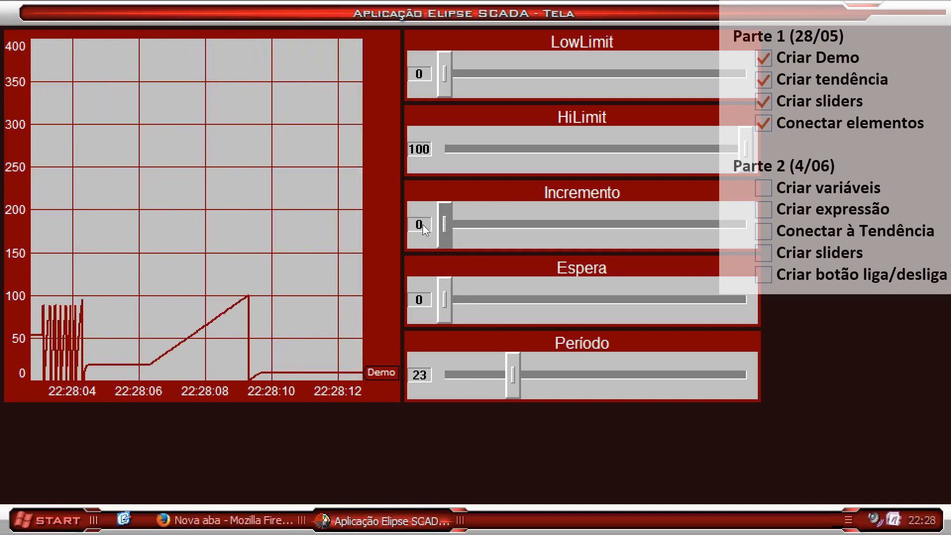
{"action": "left_click", "coordinate": [452, 234]}
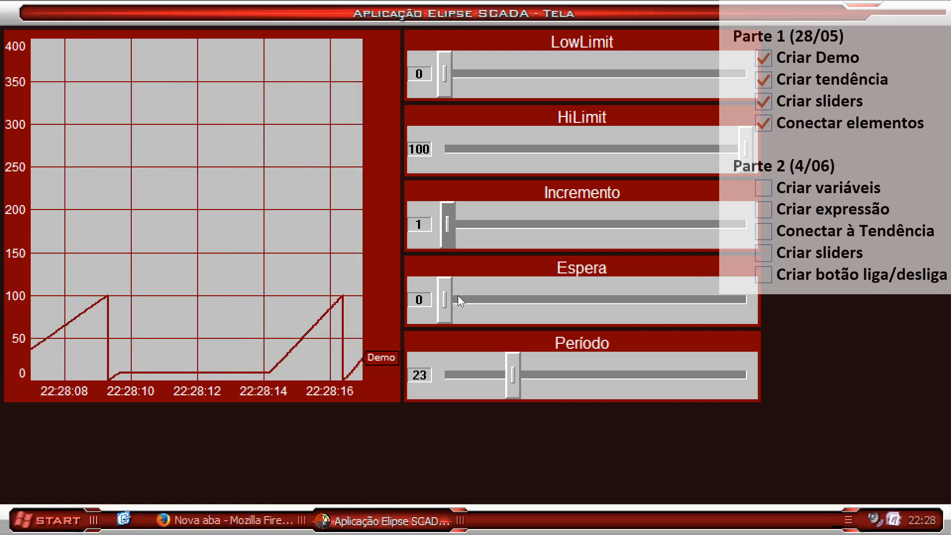
{"action": "left_click", "coordinate": [502, 384]}
{"action": "left_click_drag", "start_coordinate": [504, 386], "coordinate": [465, 385]}
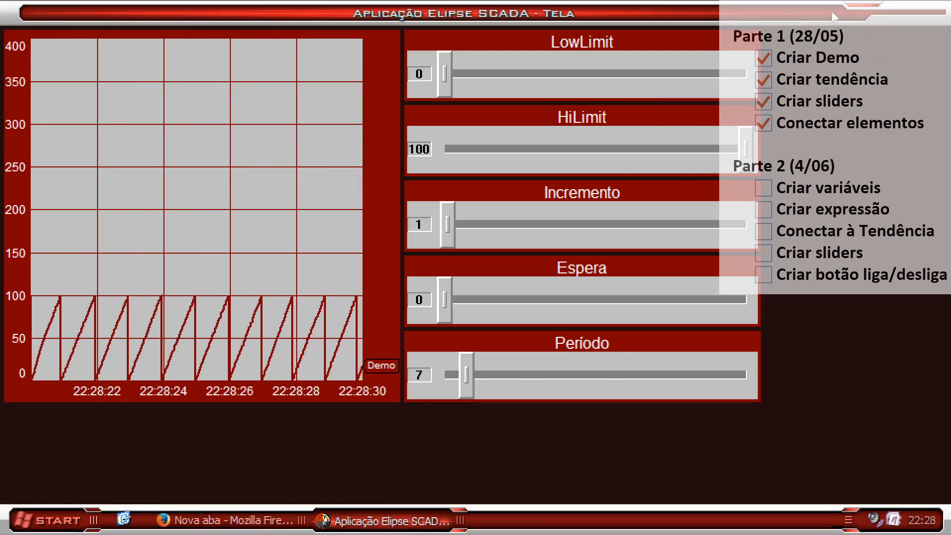
Stop the running application and minimize the Elipse SCADA window
{"action": "key", "text": "alt+F4"}
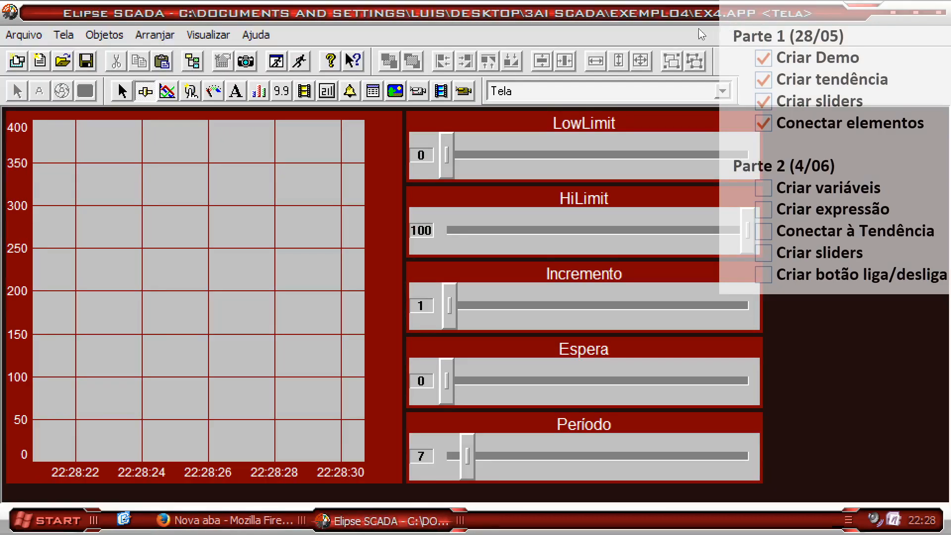
{"action": "left_click", "coordinate": [896, 13]}
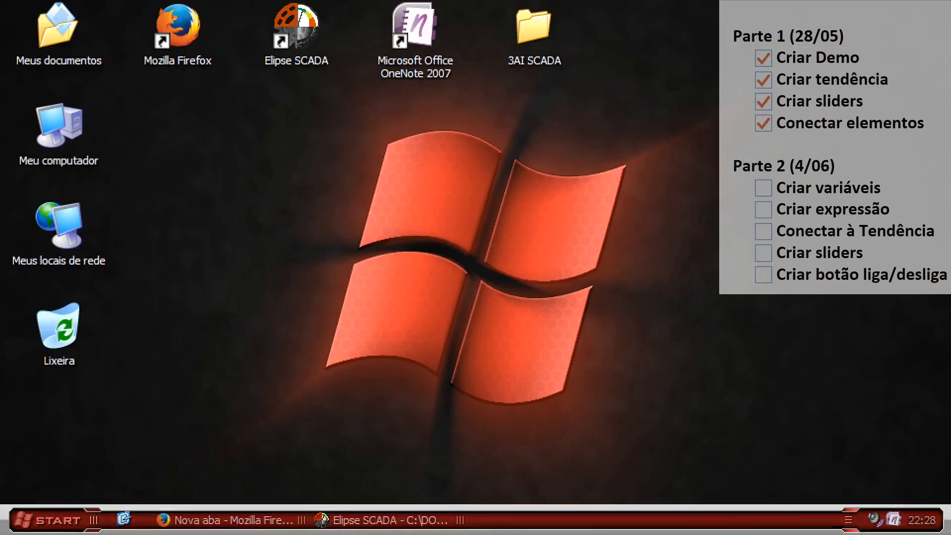